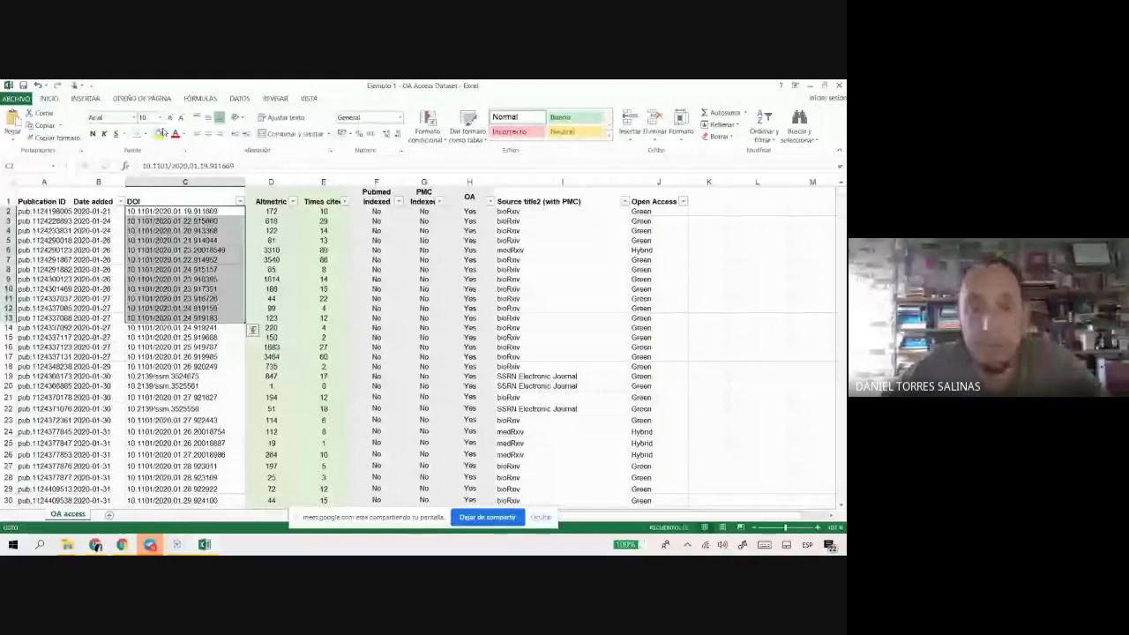
Step: Change the font colour of the DOI values in rows 2 to 13 to red
{"action": "left_click", "coordinate": [175, 133]}
{"action": "left_click", "coordinate": [194, 307]}
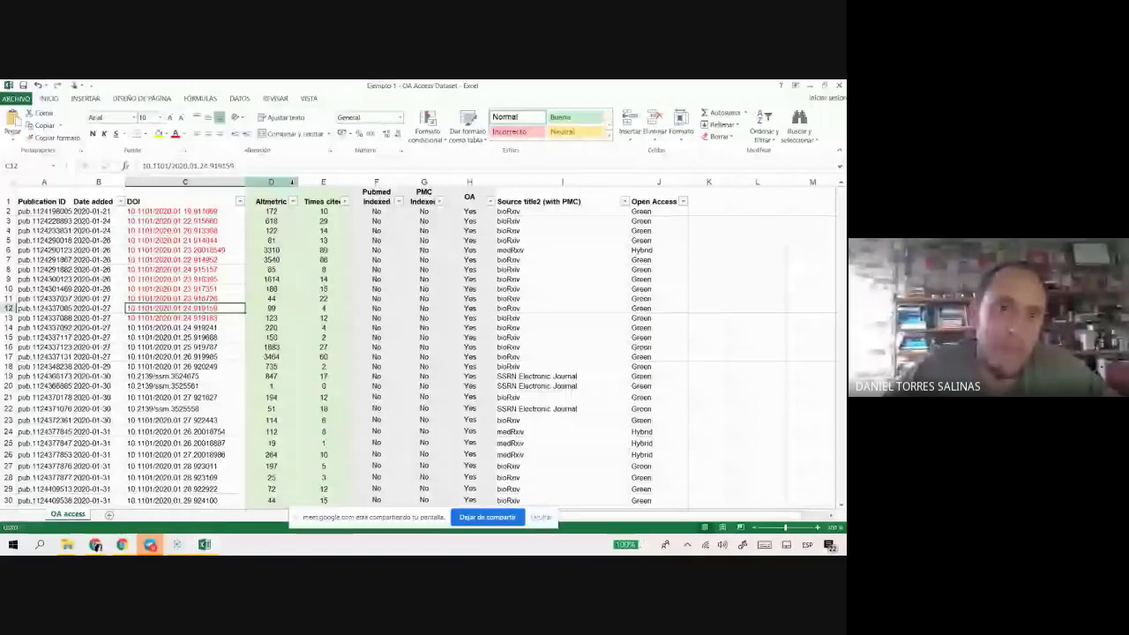
Step: Examine the Altmetric, Times cited, Pubmed Indexed, PMC Indexed, OA and Source title2 columns of the OA access sheet
{"action": "right_click", "coordinate": [263, 183]}
{"action": "left_click", "coordinate": [263, 188]}
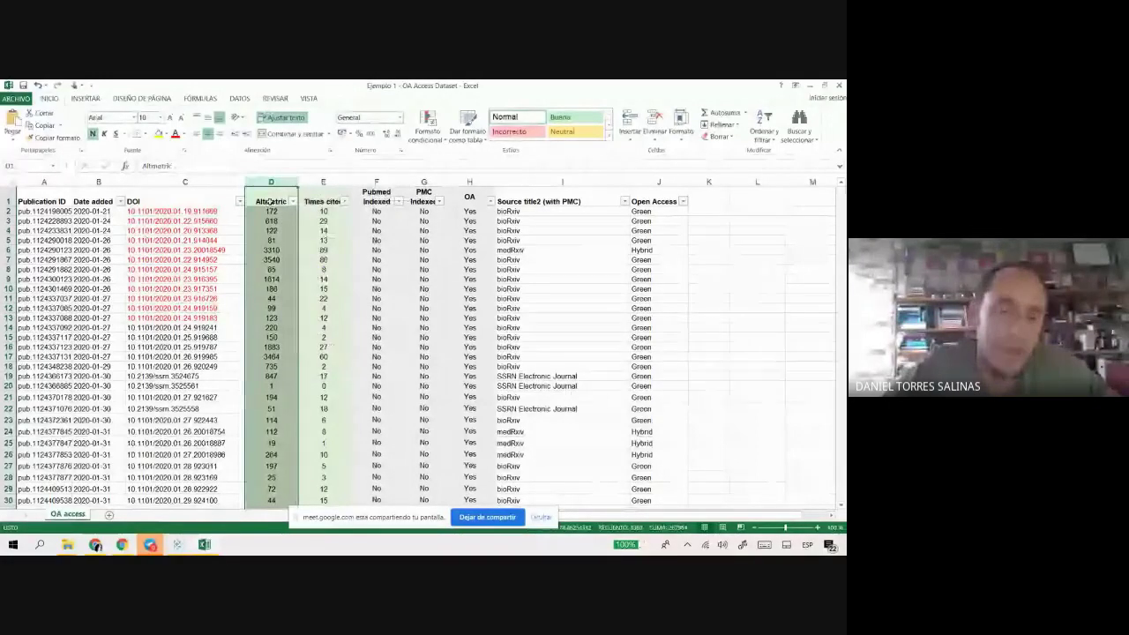
{"action": "left_click", "coordinate": [271, 202]}
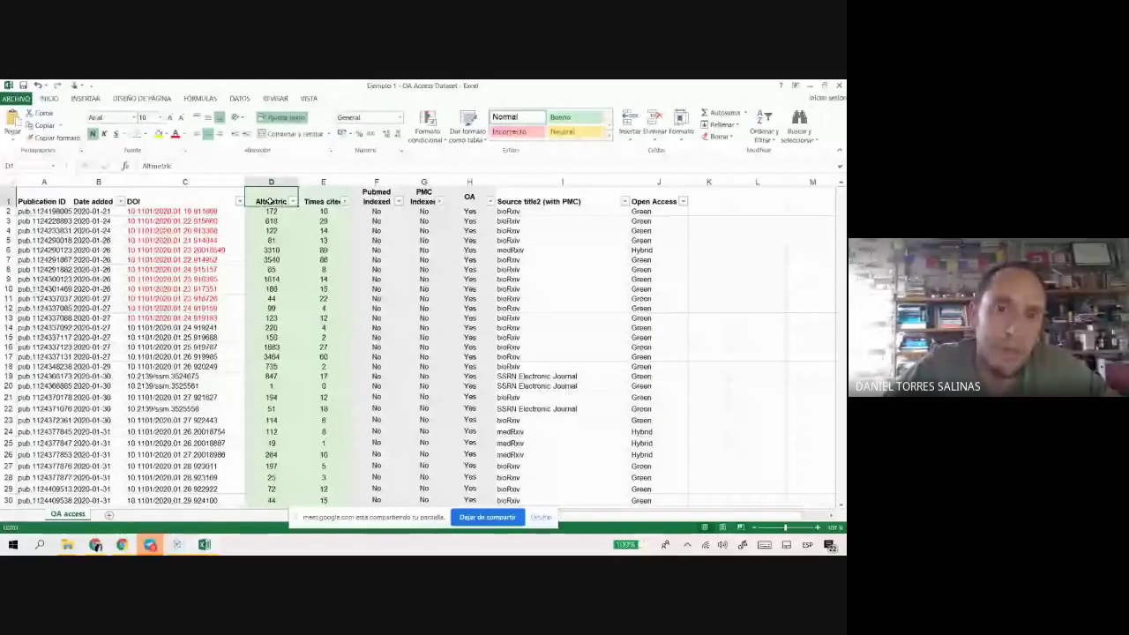
{"action": "left_click", "coordinate": [323, 182]}
{"action": "left_click", "coordinate": [377, 181]}
{"action": "left_click", "coordinate": [423, 182]}
{"action": "left_click", "coordinate": [483, 182]}
{"action": "left_click", "coordinate": [533, 221]}
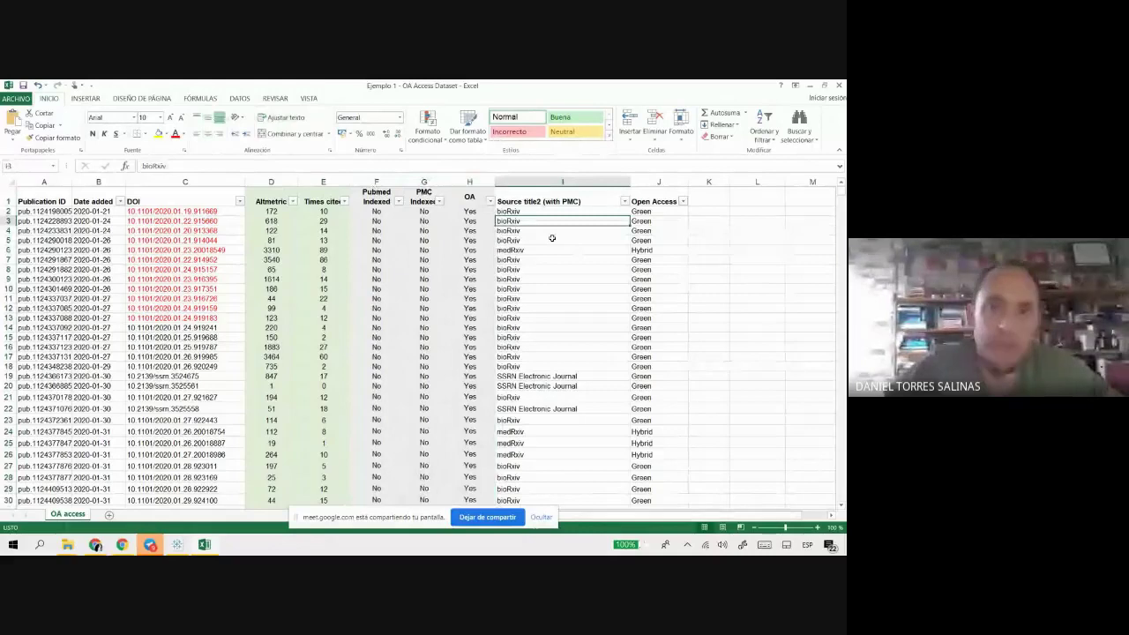
{"action": "left_click", "coordinate": [424, 181]}
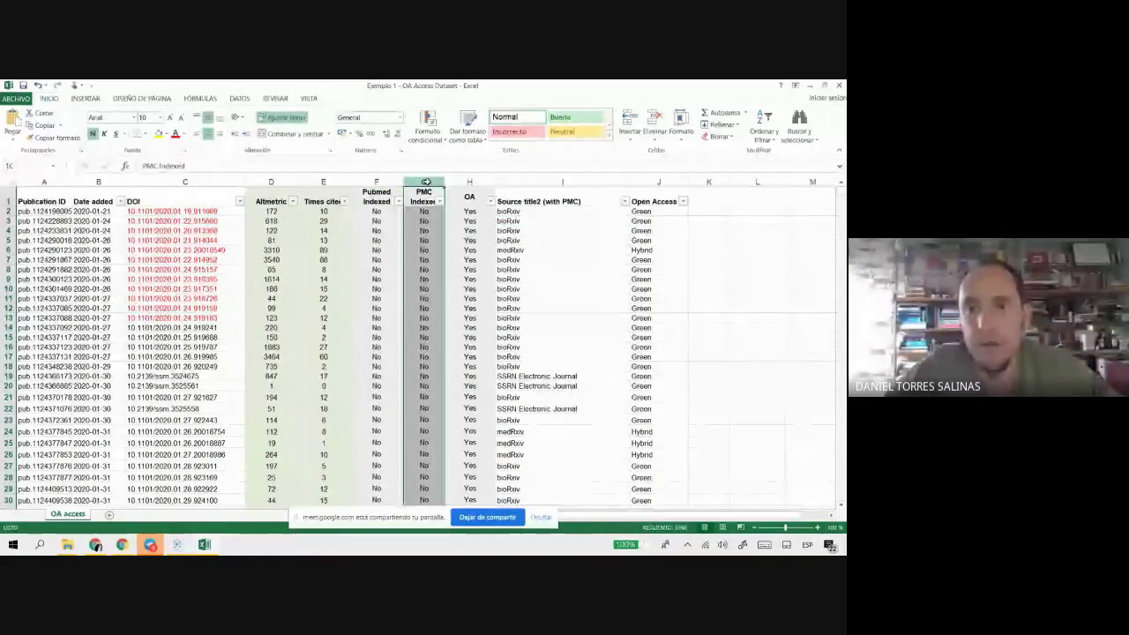
{"action": "left_click", "coordinate": [564, 182]}
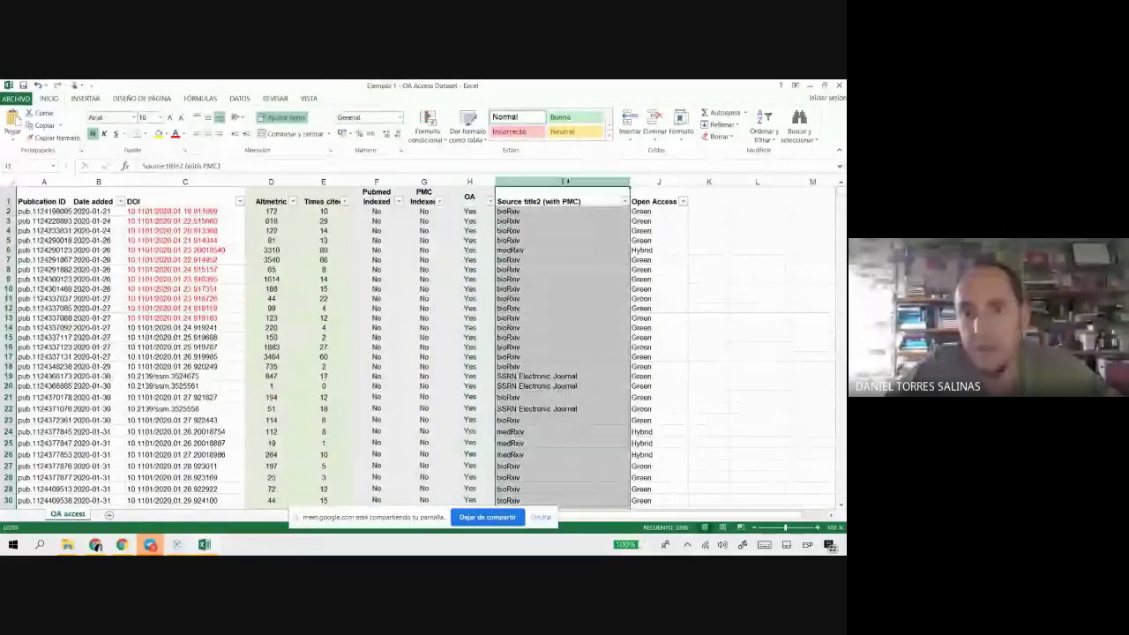
{"action": "left_click_drag", "start_coordinate": [553, 211], "coordinate": [569, 403]}
{"action": "scroll", "coordinate": [578, 379], "scroll_direction": "up", "scroll_amount": 5}
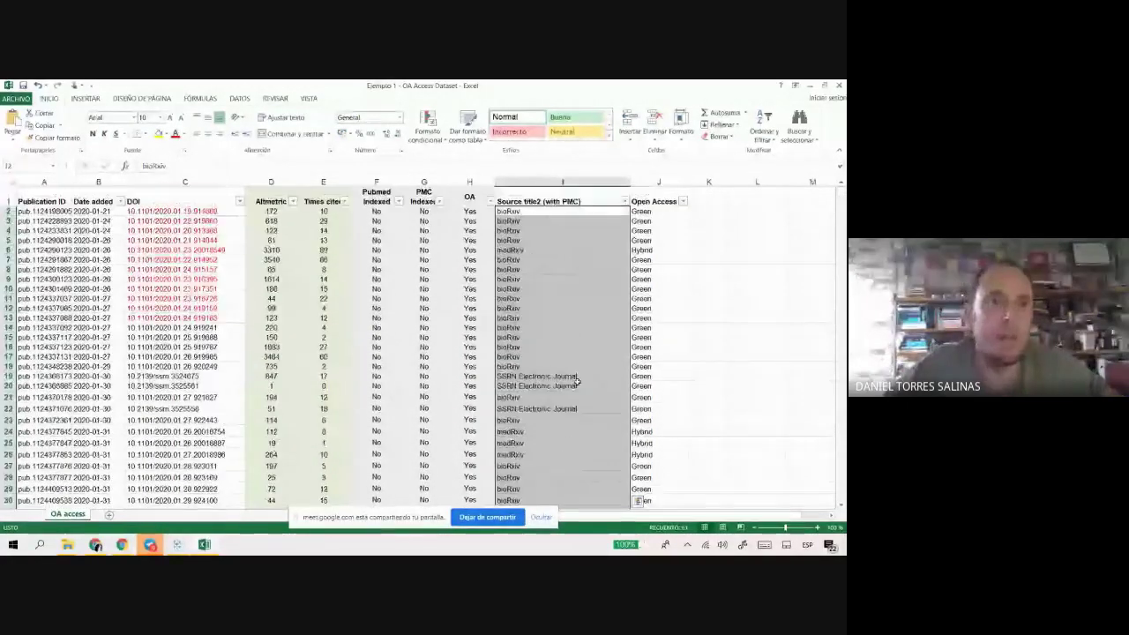
{"action": "left_click", "coordinate": [578, 380]}
Step: Select the whole dataset from the Publication ID header to the last row and column, and insert a pivot table on a new sheet
{"action": "left_click", "coordinate": [47, 197]}
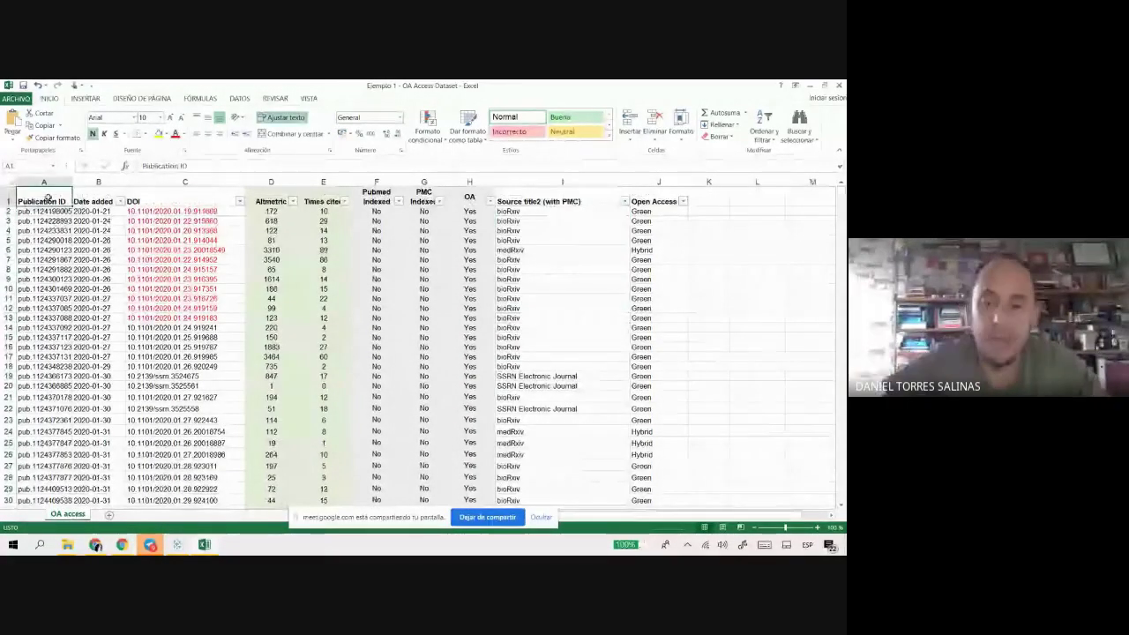
{"action": "key", "text": "ctrl+shift+Down"}
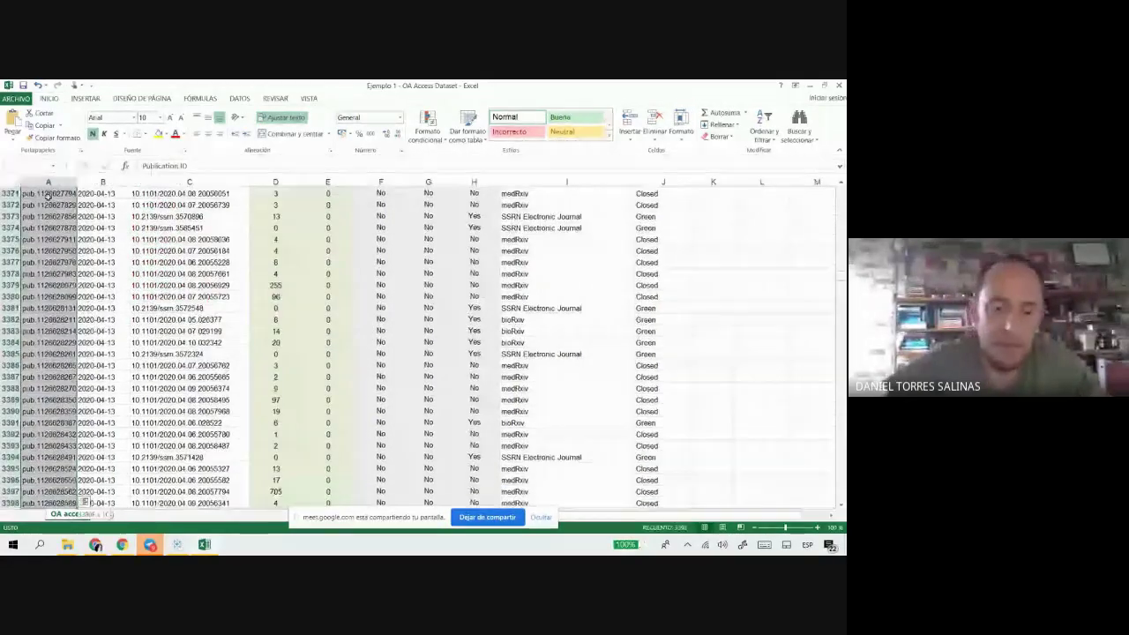
{"action": "key", "text": "ctrl+shift+Right"}
{"action": "key", "text": "ctrl+q"}
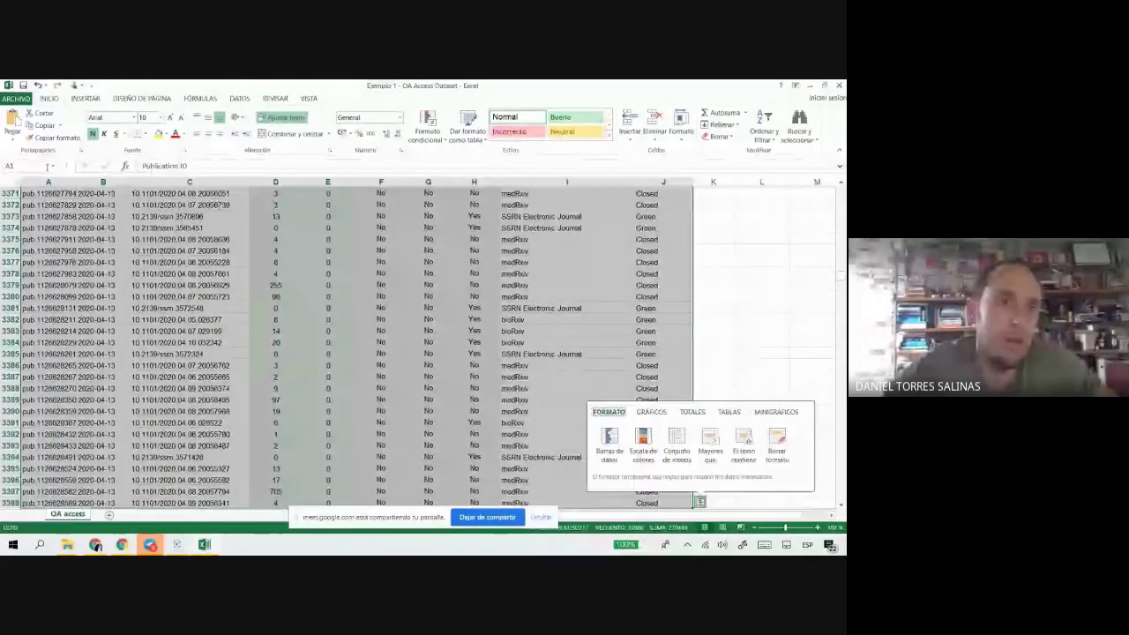
{"action": "left_click", "coordinate": [85, 97]}
{"action": "left_click", "coordinate": [17, 122]}
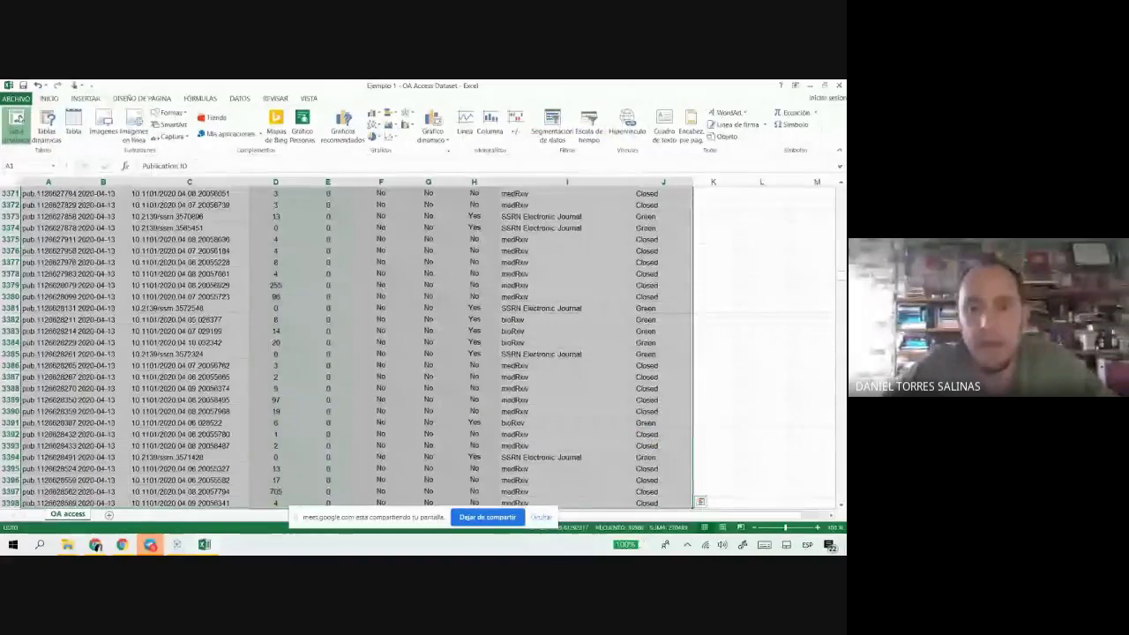
{"action": "key", "text": "Return"}
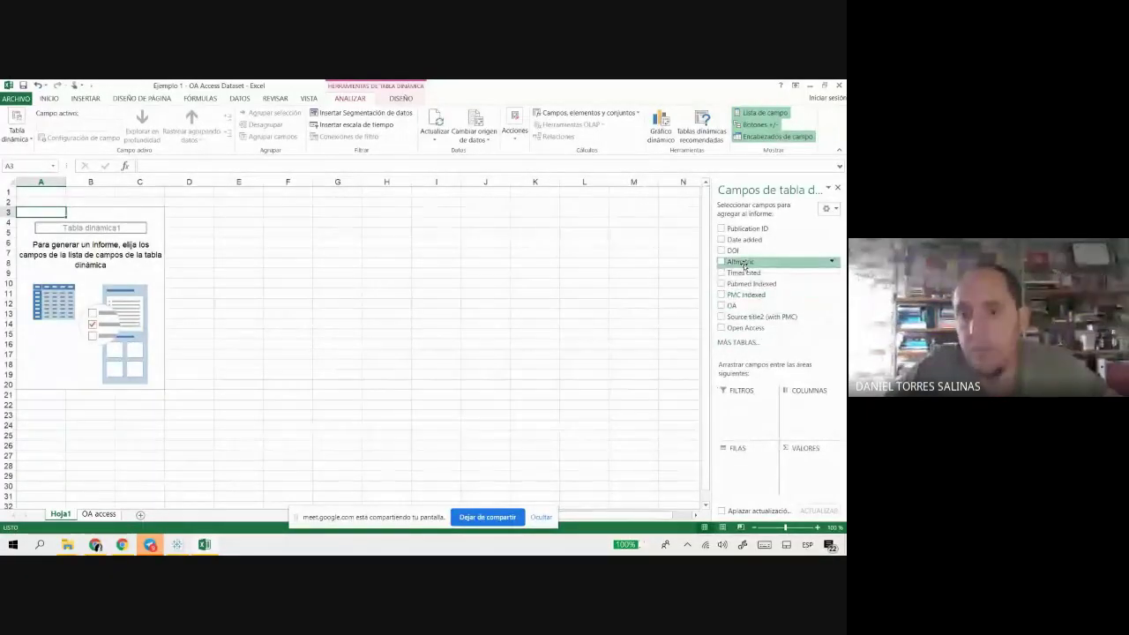
Step: Lay out the pivot table with Source title2 (with PMC) as rows and the count of DOI as values
{"action": "left_click_drag", "start_coordinate": [745, 317], "coordinate": [748, 468]}
{"action": "left_click_drag", "start_coordinate": [733, 251], "coordinate": [811, 465]}
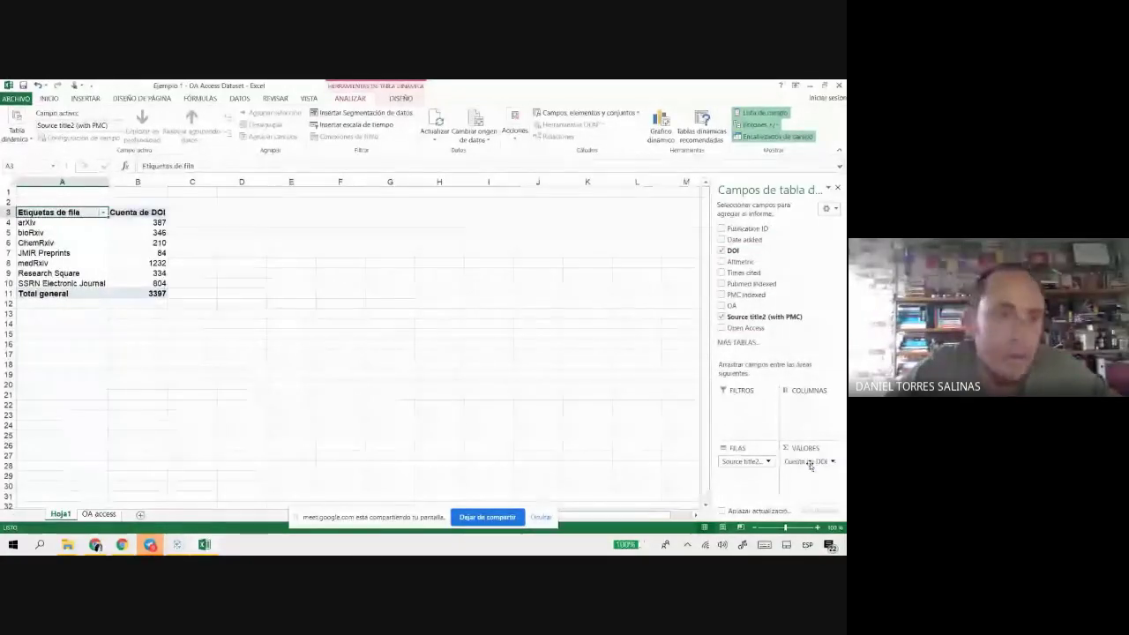
Step: Examine the DOI counts per preprint repository in the pivot table, including medRxiv, SSRN, arXiv and ChemRxiv
{"action": "left_click_drag", "start_coordinate": [43, 226], "coordinate": [44, 283]}
{"action": "left_click", "coordinate": [41, 262]}
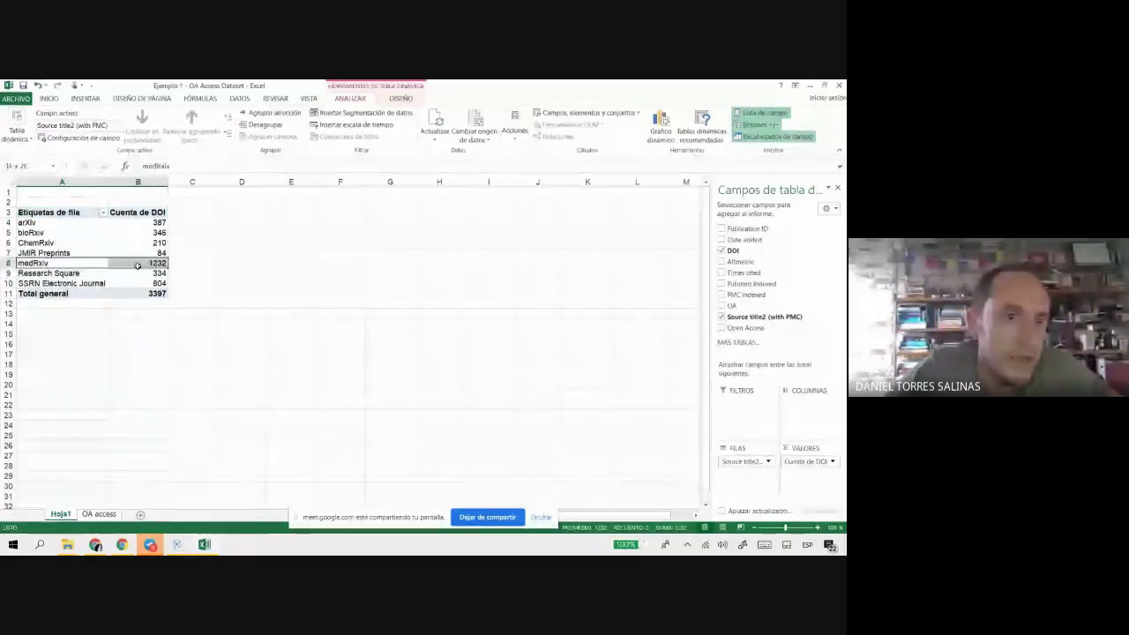
{"action": "left_click", "coordinate": [53, 284]}
{"action": "left_click", "coordinate": [35, 222]}
{"action": "left_click", "coordinate": [35, 243]}
{"action": "left_click_drag", "start_coordinate": [35, 223], "coordinate": [53, 283]}
{"action": "left_click", "coordinate": [150, 253]}
{"action": "left_click", "coordinate": [150, 273]}
Step: Add Times cited to the pivot table values, summarised as an average (Promedio), and enlarge the view of the table
{"action": "left_click_drag", "start_coordinate": [781, 272], "coordinate": [810, 475]}
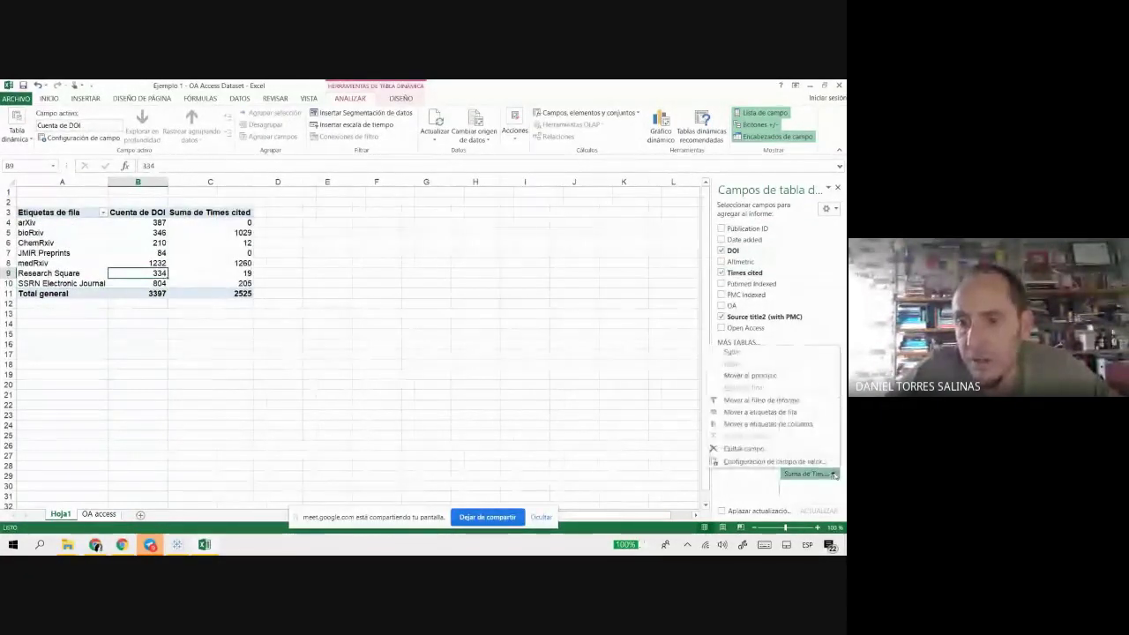
{"action": "left_click", "coordinate": [830, 474]}
{"action": "left_click", "coordinate": [767, 463]}
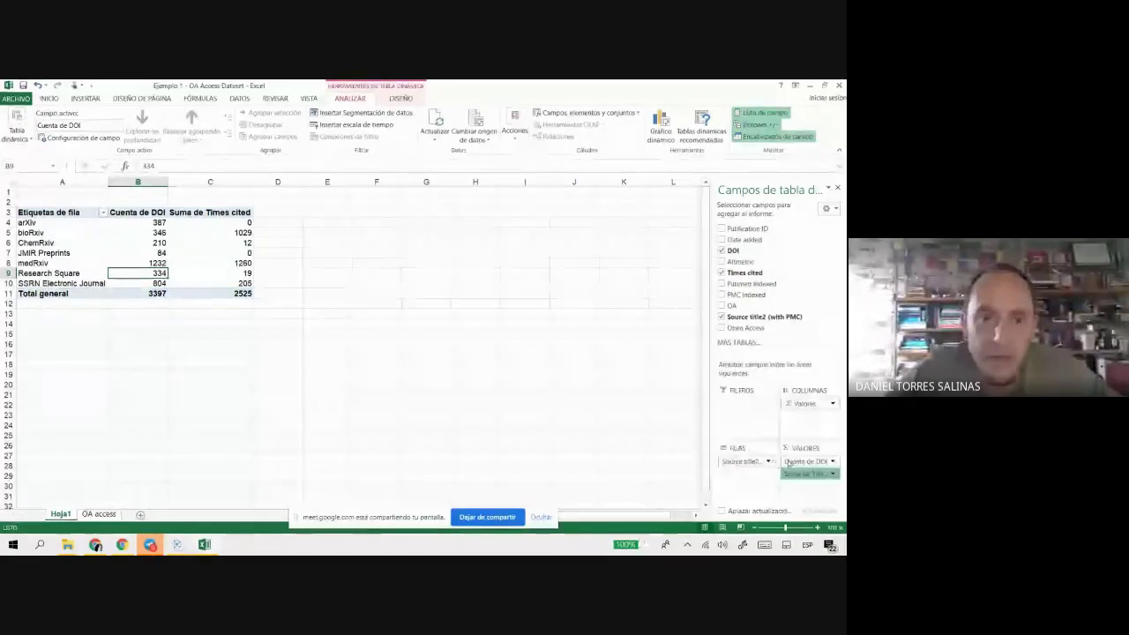
{"action": "left_click", "coordinate": [353, 317]}
{"action": "left_click", "coordinate": [369, 325]}
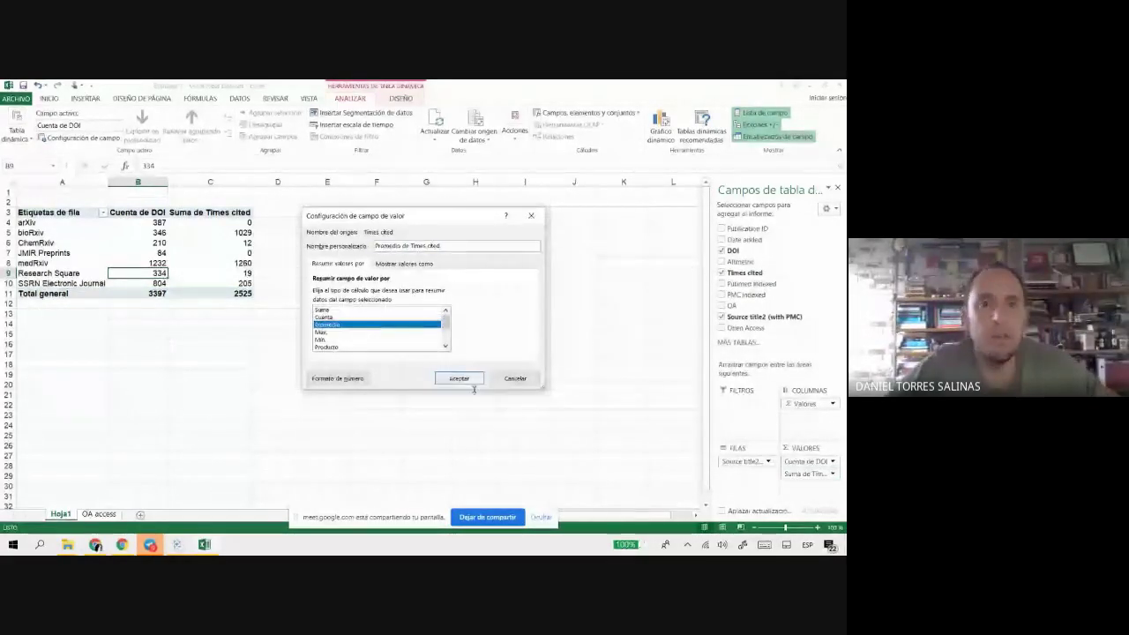
{"action": "left_click", "coordinate": [458, 378]}
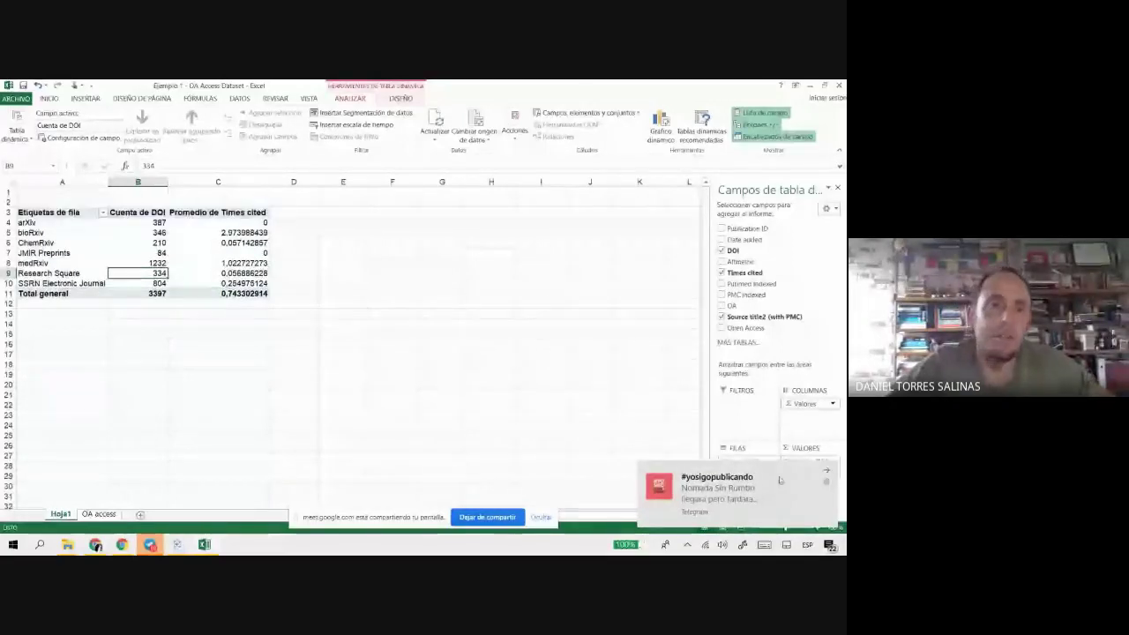
{"action": "left_click", "coordinate": [221, 344]}
{"action": "scroll", "coordinate": [235, 356], "scroll_direction": "up", "scroll_amount": 5}
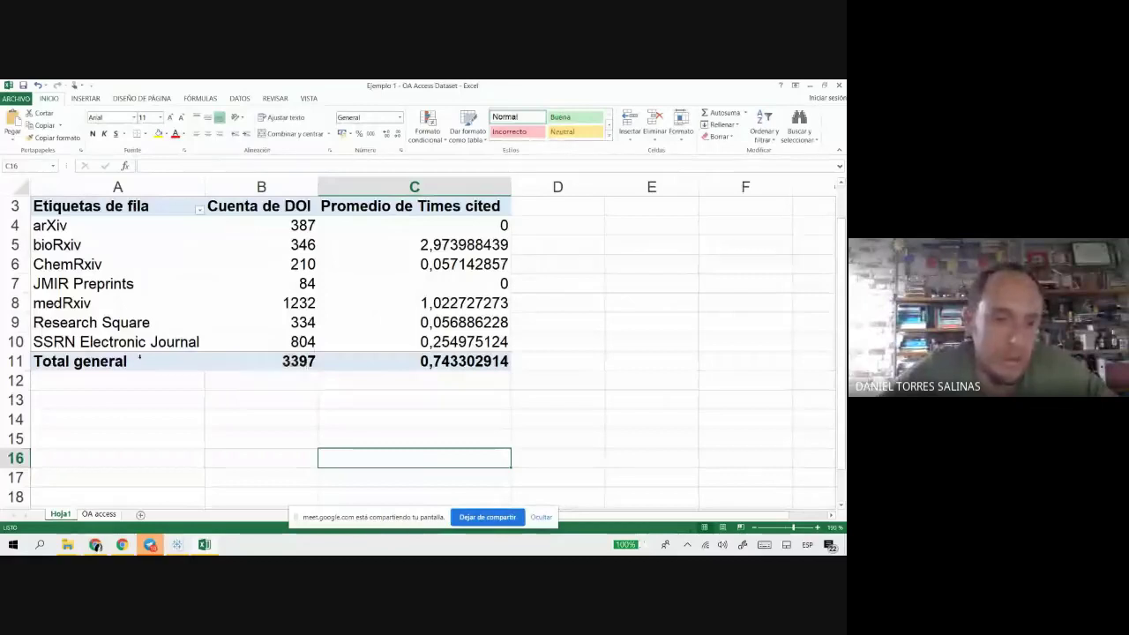
Step: Close the Ejemplo 1 - OA Access Dataset workbook in Excel and return to Tableau's start page
{"action": "left_click", "coordinate": [176, 544]}
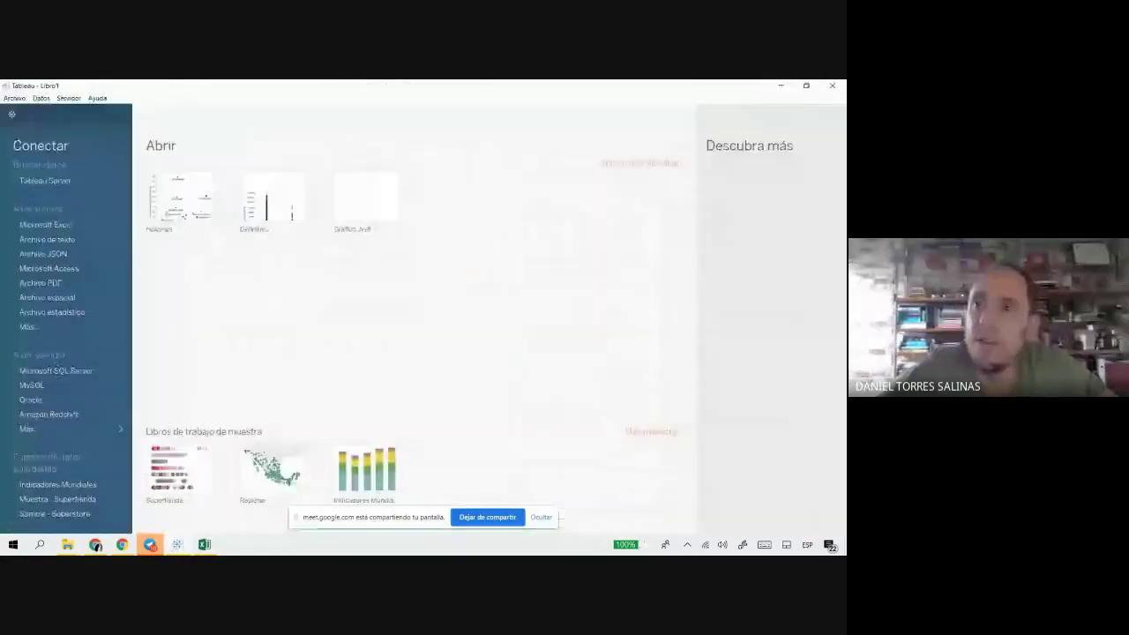
{"action": "key", "text": "alt+Tab"}
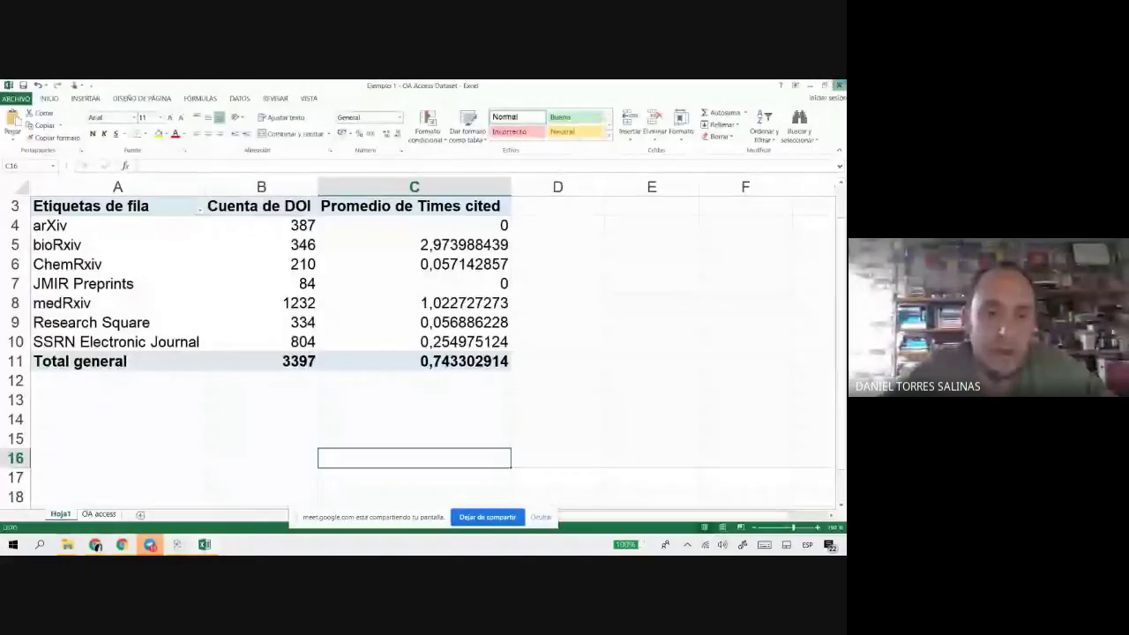
{"action": "key", "text": "alt+F4"}
{"action": "left_click", "coordinate": [424, 325]}
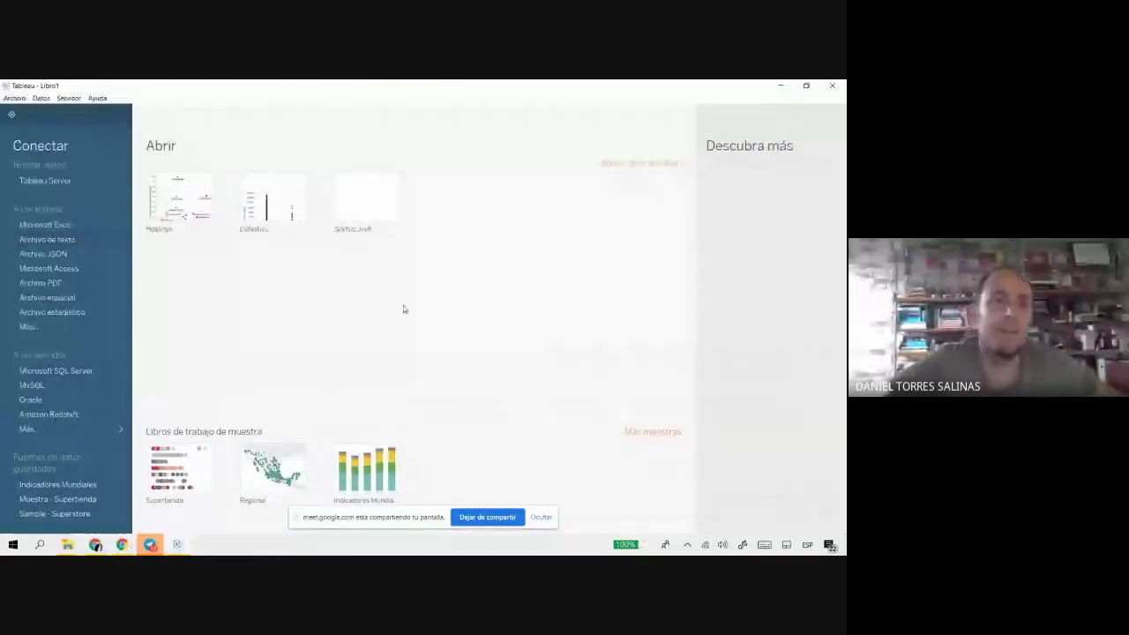
Step: Connect Tableau to the Excel file Ejemplo 1 - OA Access Dataset in the Curso Tableau folder
{"action": "left_click", "coordinate": [96, 220]}
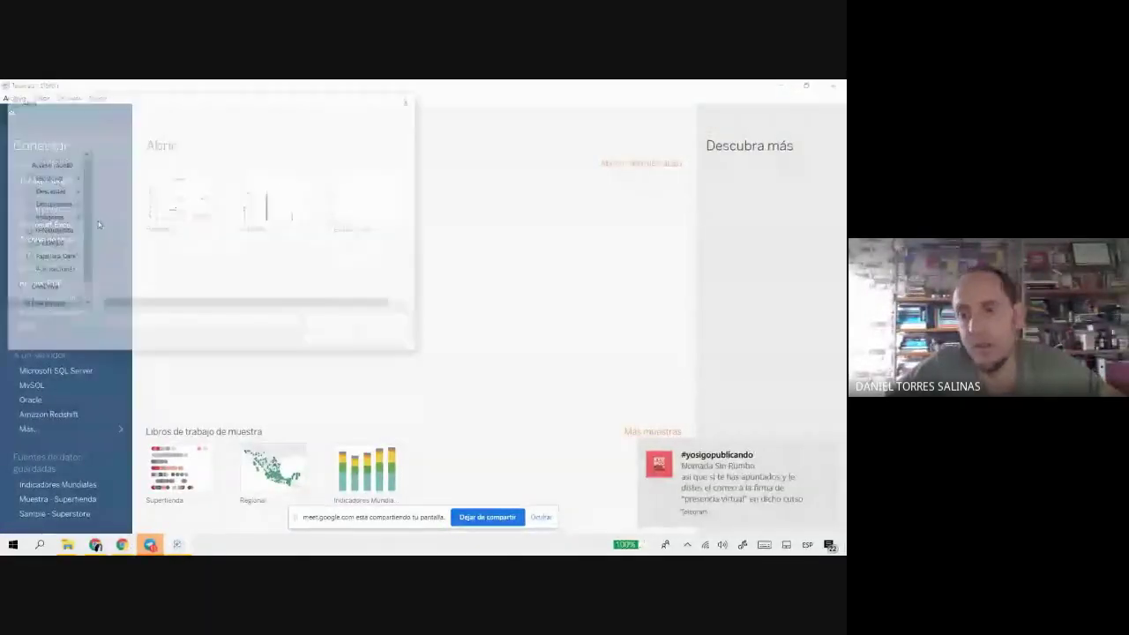
{"action": "left_click", "coordinate": [826, 448]}
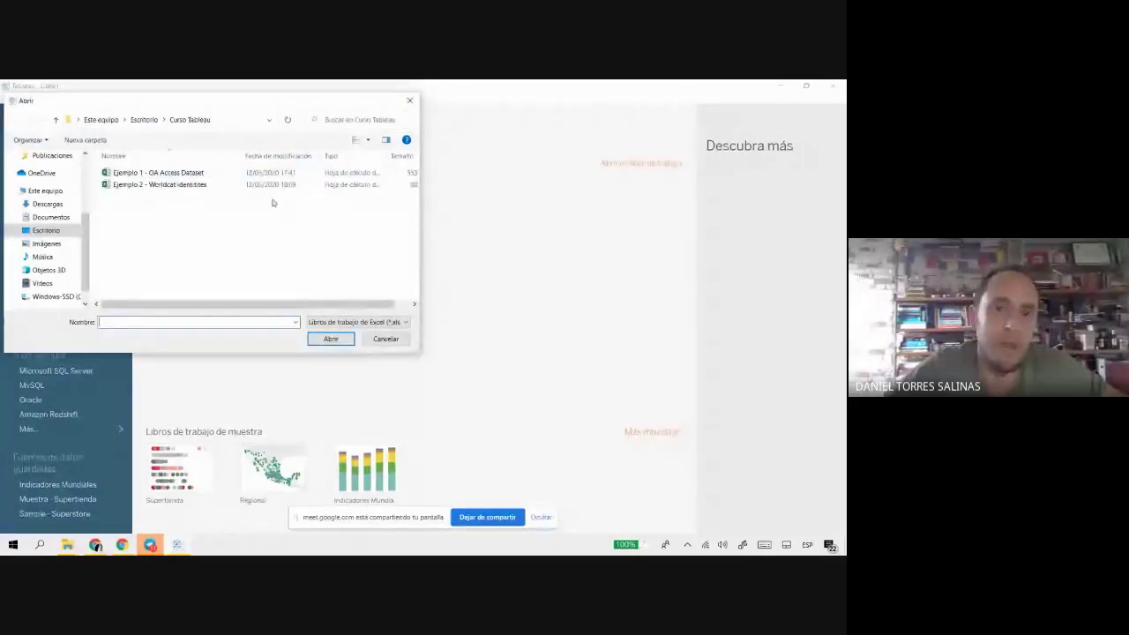
{"action": "left_click_drag", "start_coordinate": [420, 350], "coordinate": [427, 352]}
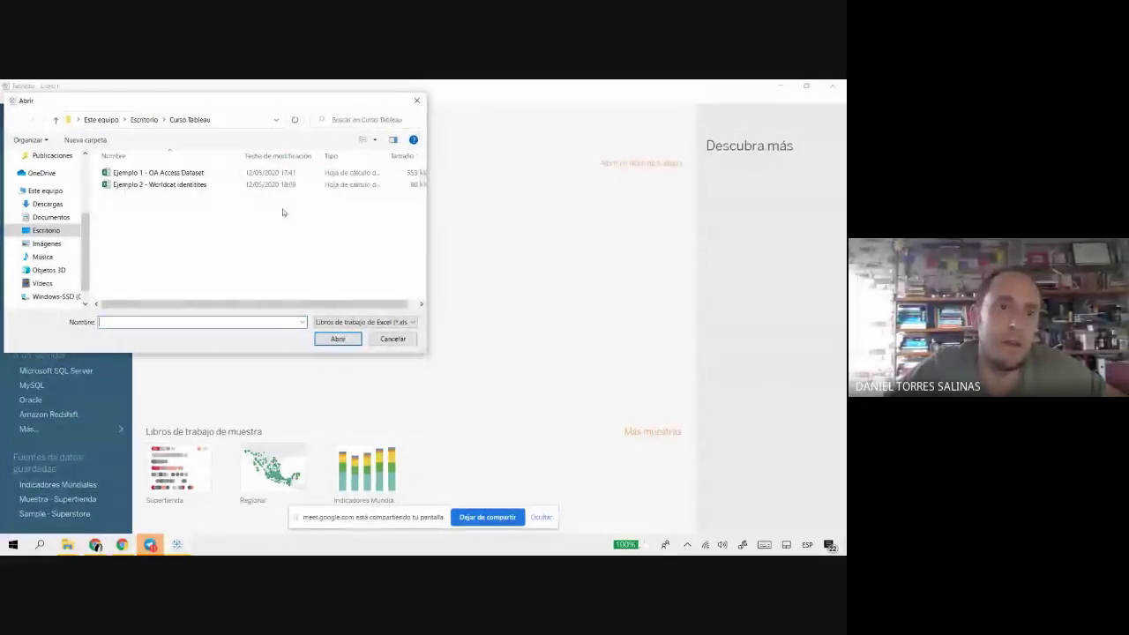
{"action": "left_click", "coordinate": [192, 173]}
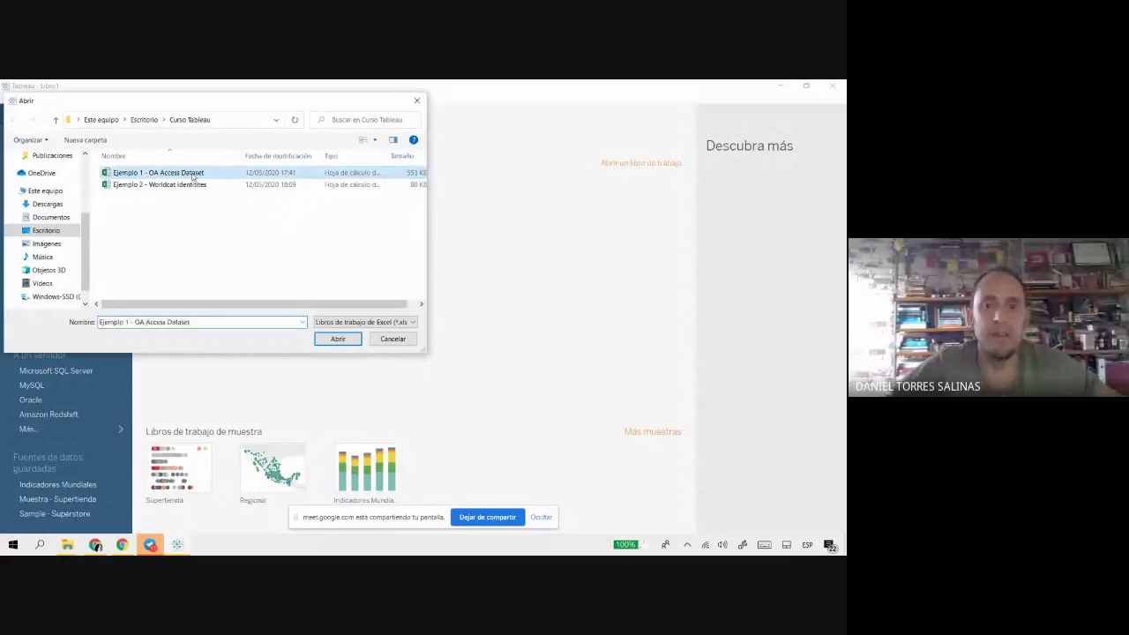
{"action": "double_click", "coordinate": [192, 174]}
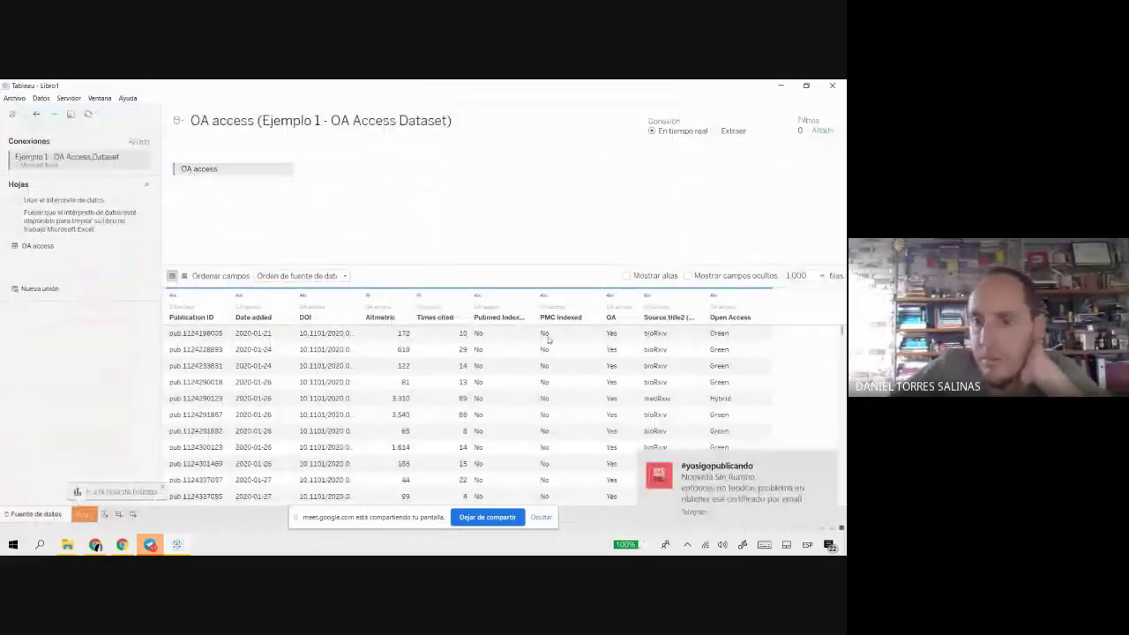
Step: Dismiss the message notification, close Telegram, check the notification centre and hide the Google Meet screen-sharing bar
{"action": "left_click", "coordinate": [824, 456]}
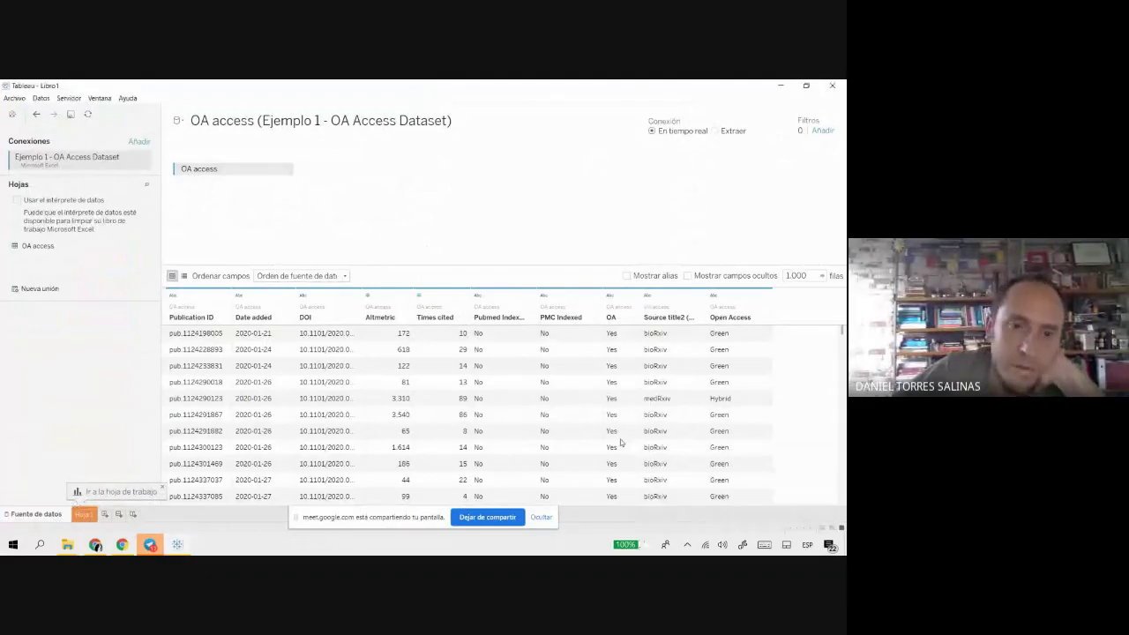
{"action": "left_click", "coordinate": [152, 547]}
{"action": "left_click", "coordinate": [840, 84]}
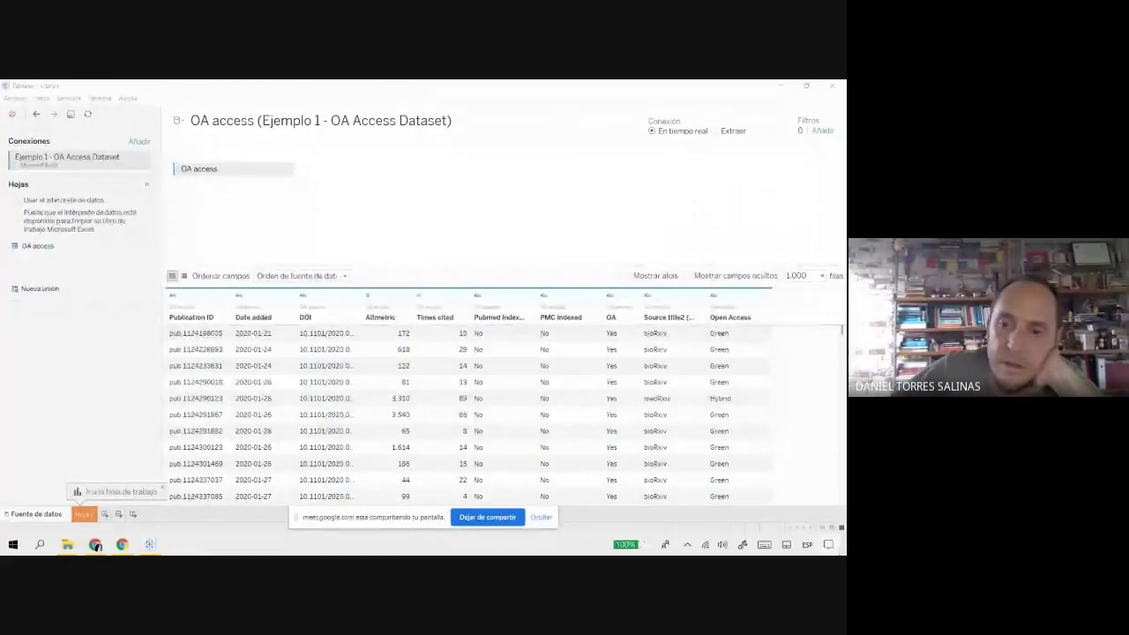
{"action": "left_click", "coordinate": [828, 544]}
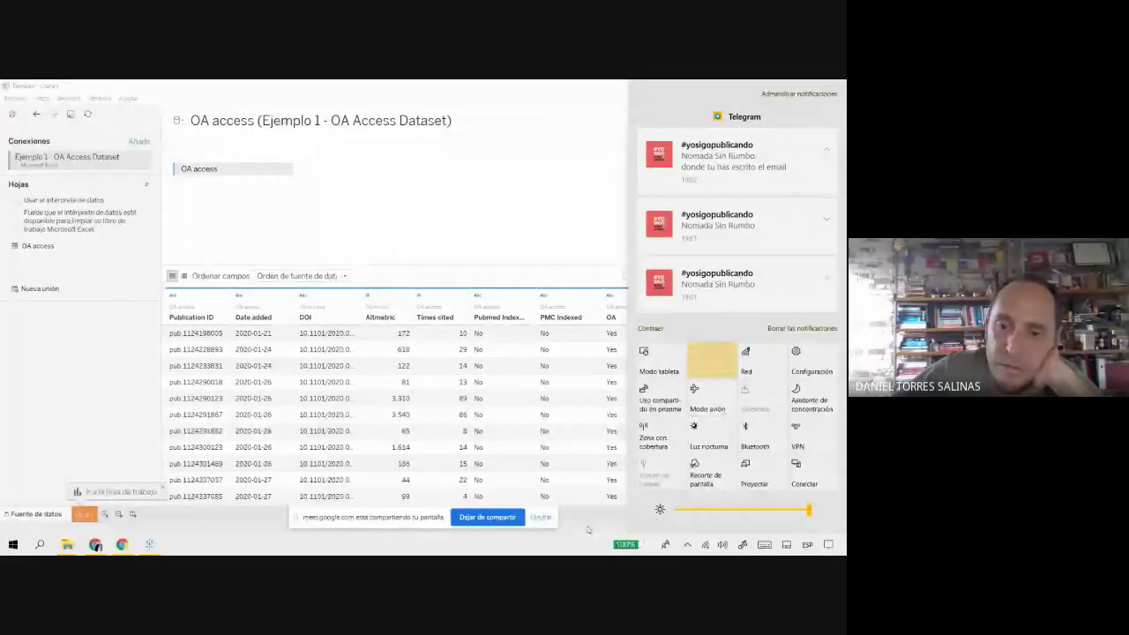
{"action": "left_click", "coordinate": [696, 481]}
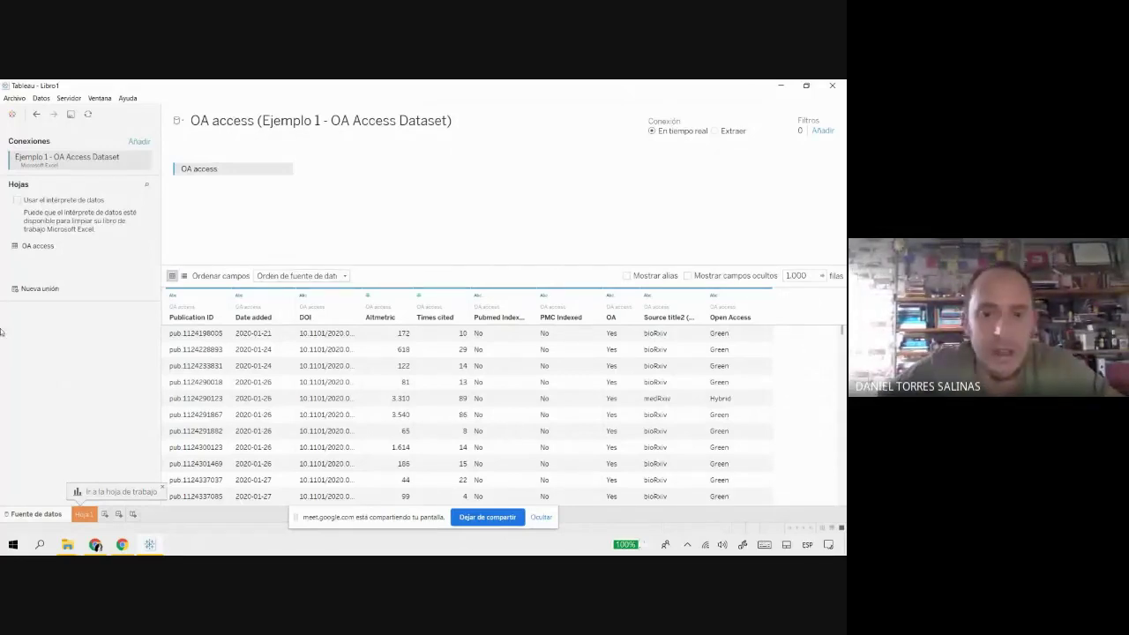
{"action": "left_click", "coordinate": [541, 518]}
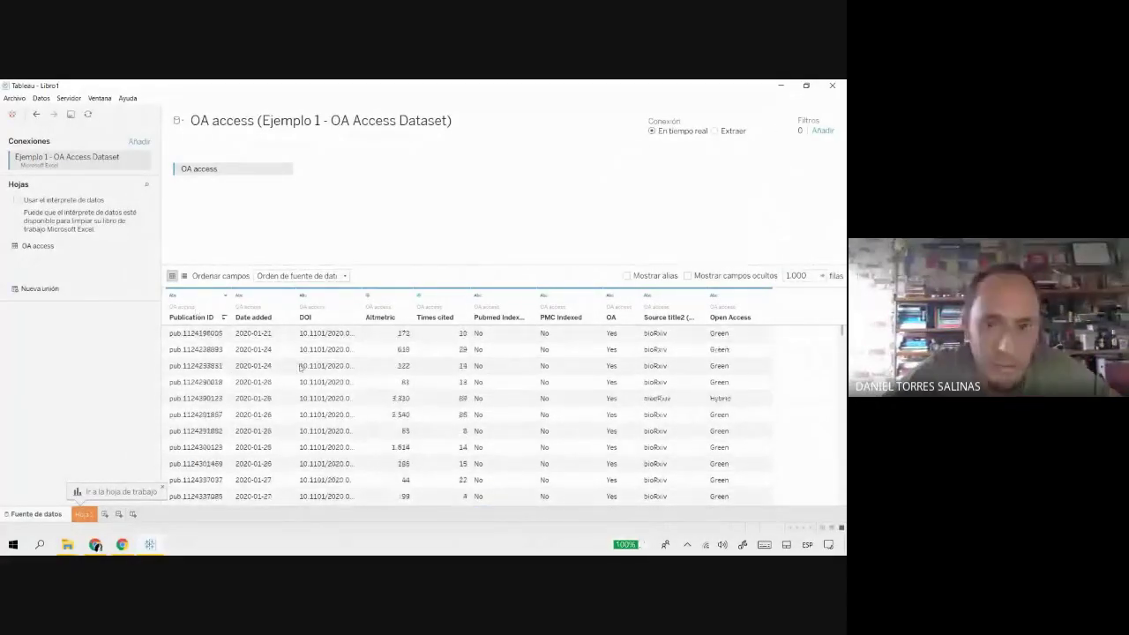
Step: Look through the OA access records in the data source preview and return to the first rows
{"action": "scroll", "coordinate": [237, 356], "scroll_direction": "down", "scroll_amount": 10}
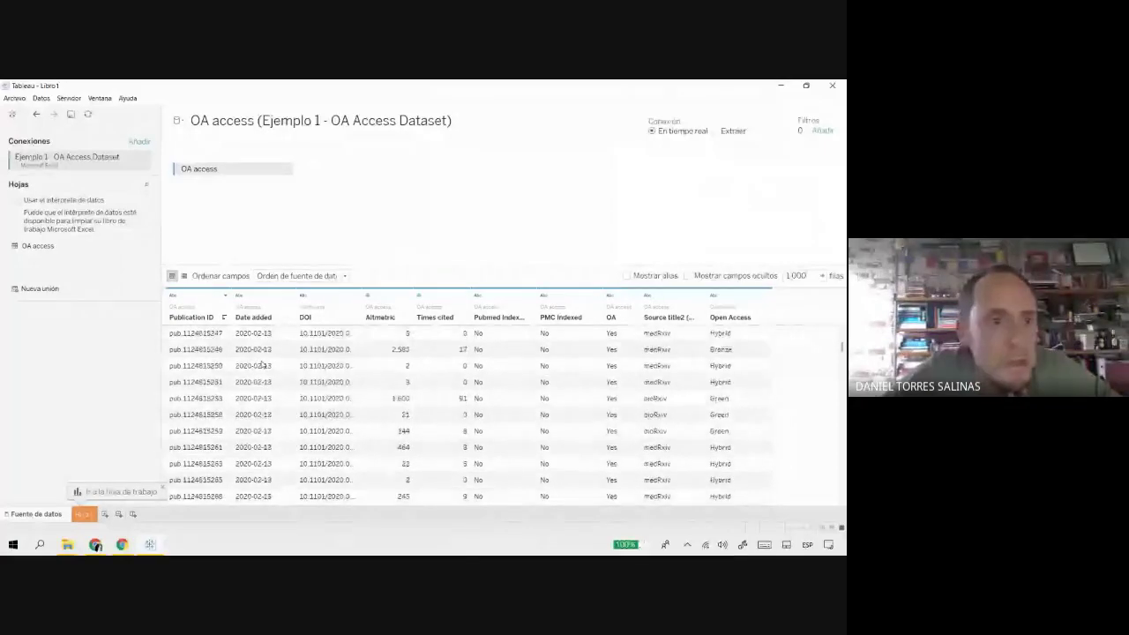
{"action": "scroll", "coordinate": [264, 379], "scroll_direction": "up", "scroll_amount": 5}
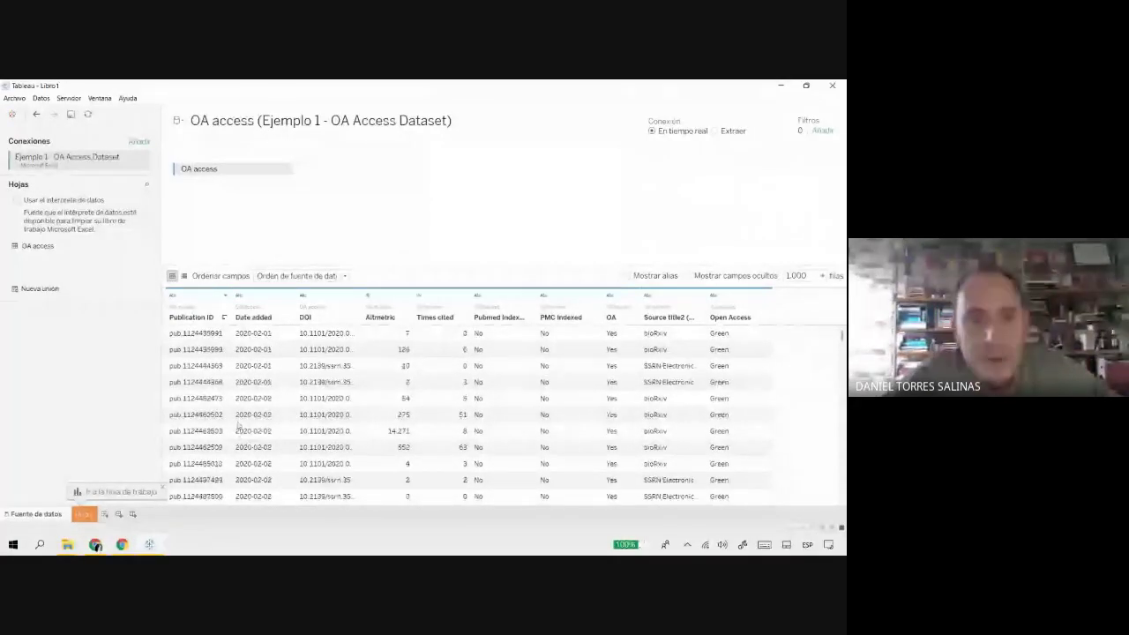
{"action": "scroll", "coordinate": [467, 339], "scroll_direction": "up", "scroll_amount": 5}
{"action": "scroll", "coordinate": [489, 340], "scroll_direction": "up", "scroll_amount": 5}
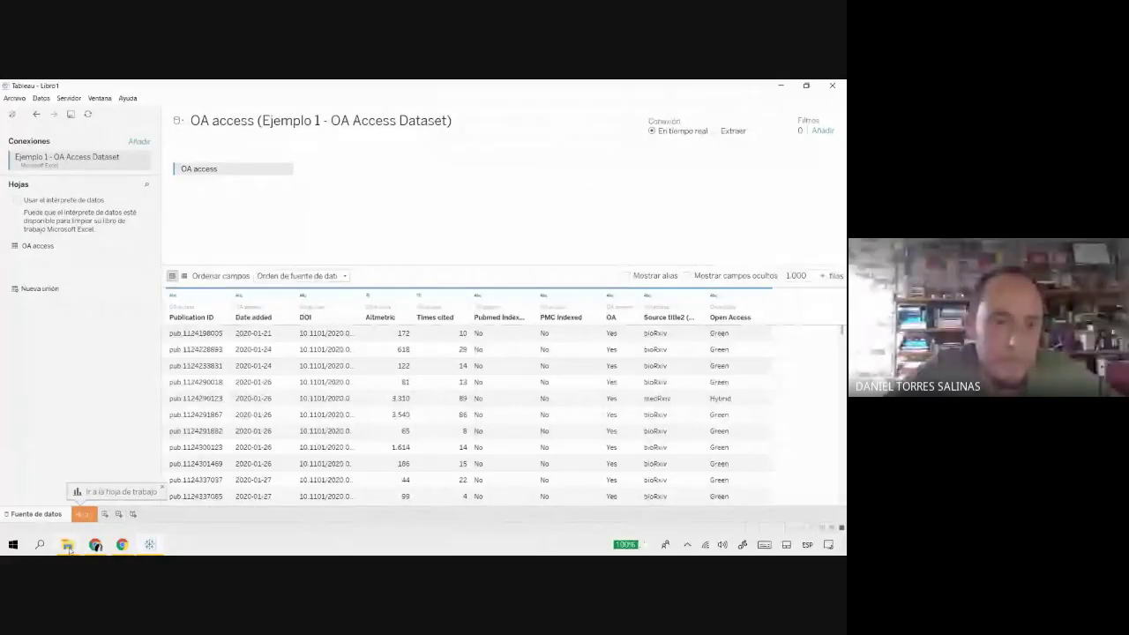
Step: Open Ejemplo 1 - OA Access Dataset from the Curso Tableau folder in Excel and check the last records of the OA access sheet
{"action": "mouse_move", "coordinate": [67, 544]}
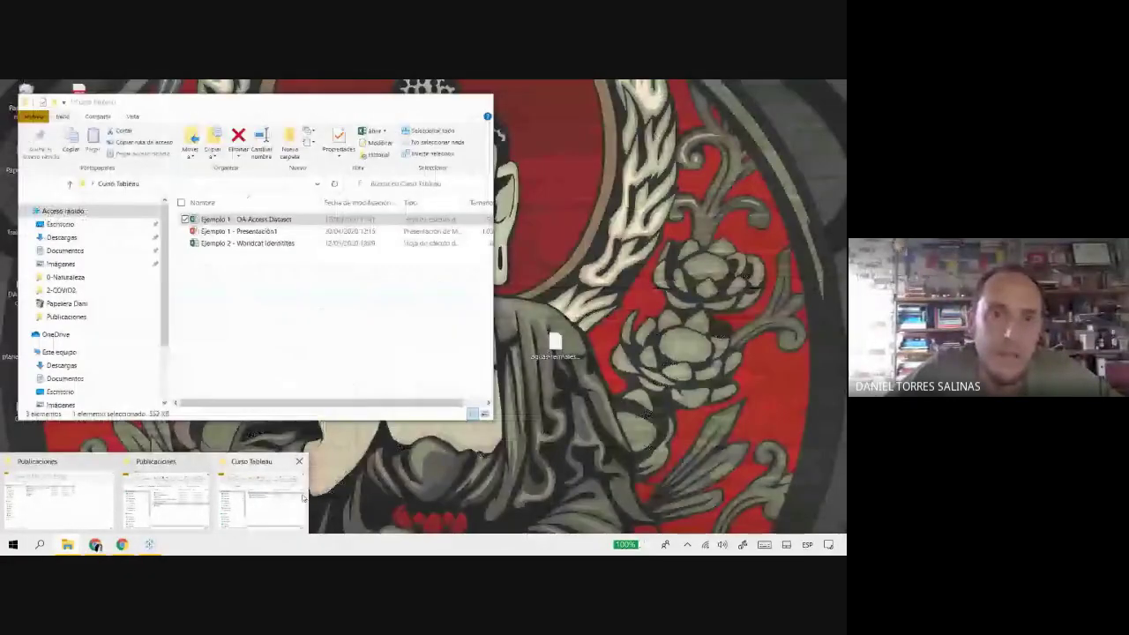
{"action": "left_click", "coordinate": [302, 499]}
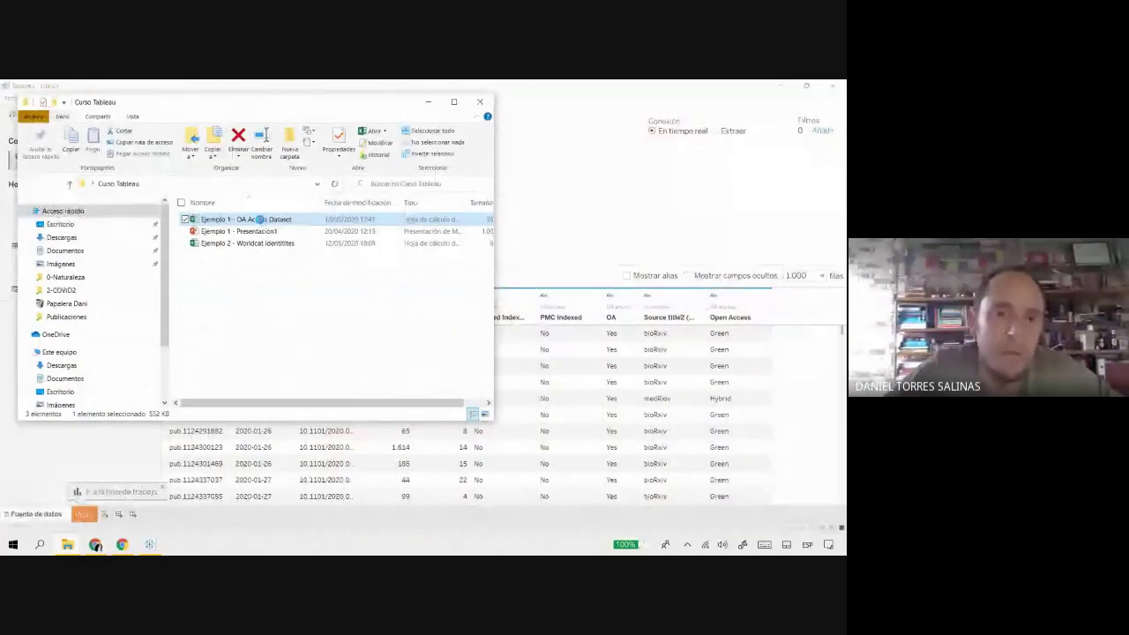
{"action": "double_click", "coordinate": [260, 219]}
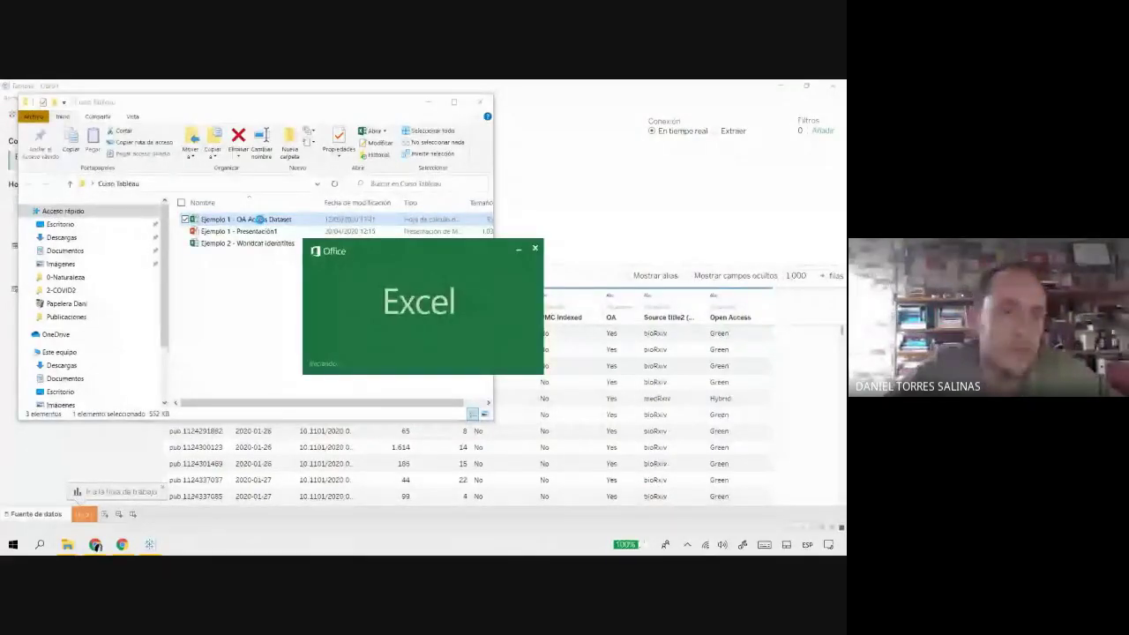
{"action": "left_click", "coordinate": [35, 297]}
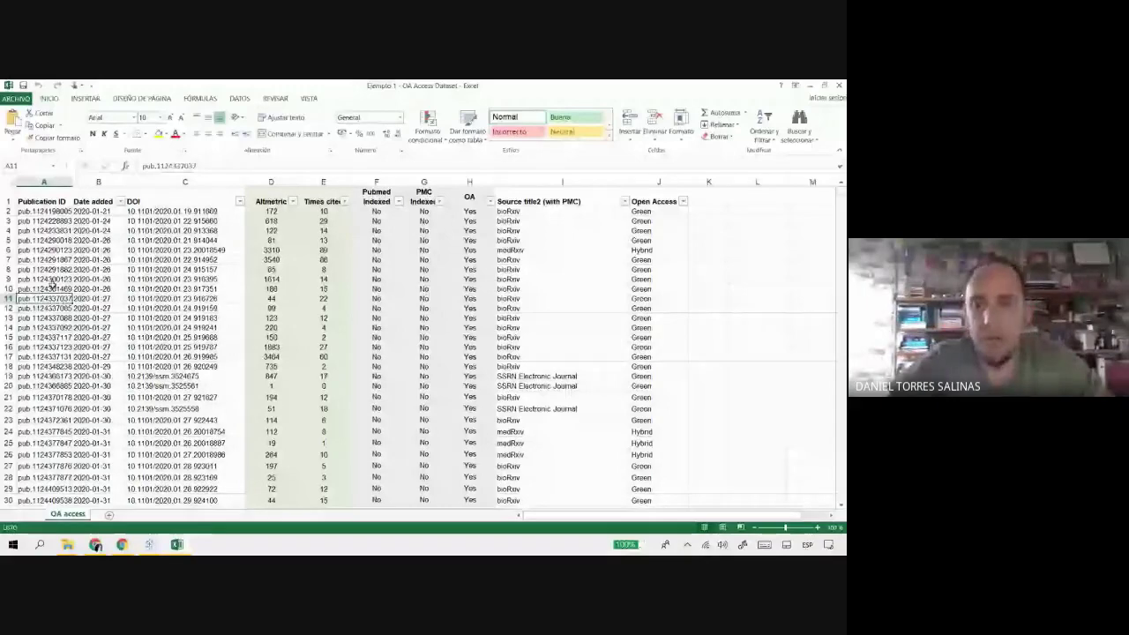
{"action": "key", "text": "ctrl+Down"}
{"action": "left_click", "coordinate": [48, 446]}
{"action": "key", "text": "ctrl+shift+End"}
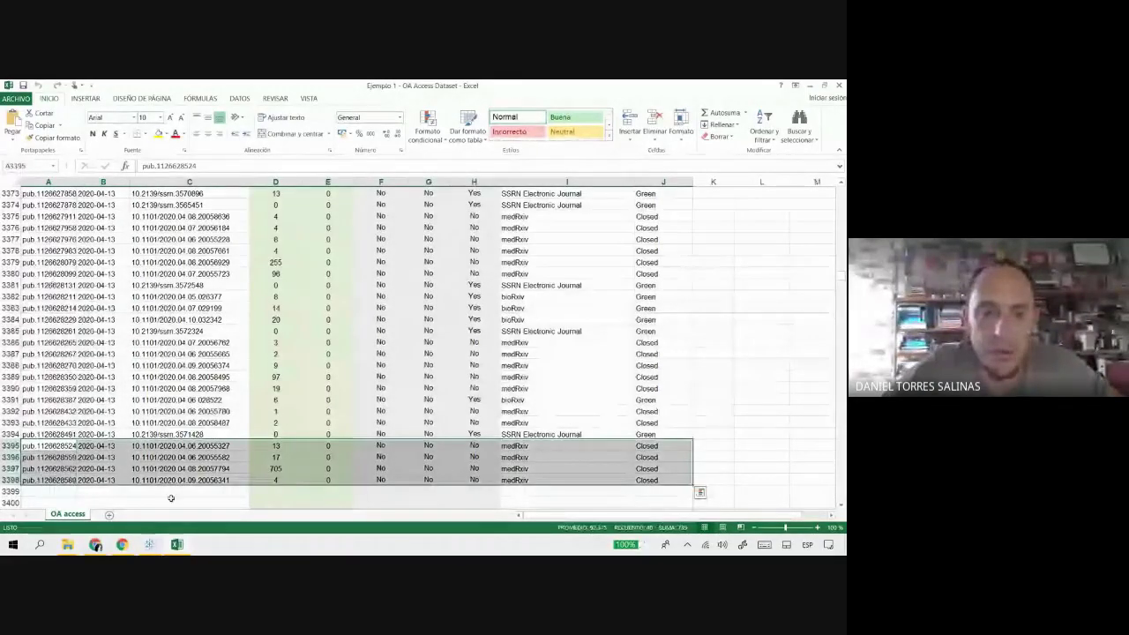
Step: Switch to Tableau, try the Extraer connection, set it back to En tiempo real and add a new worksheet
{"action": "left_click", "coordinate": [152, 547]}
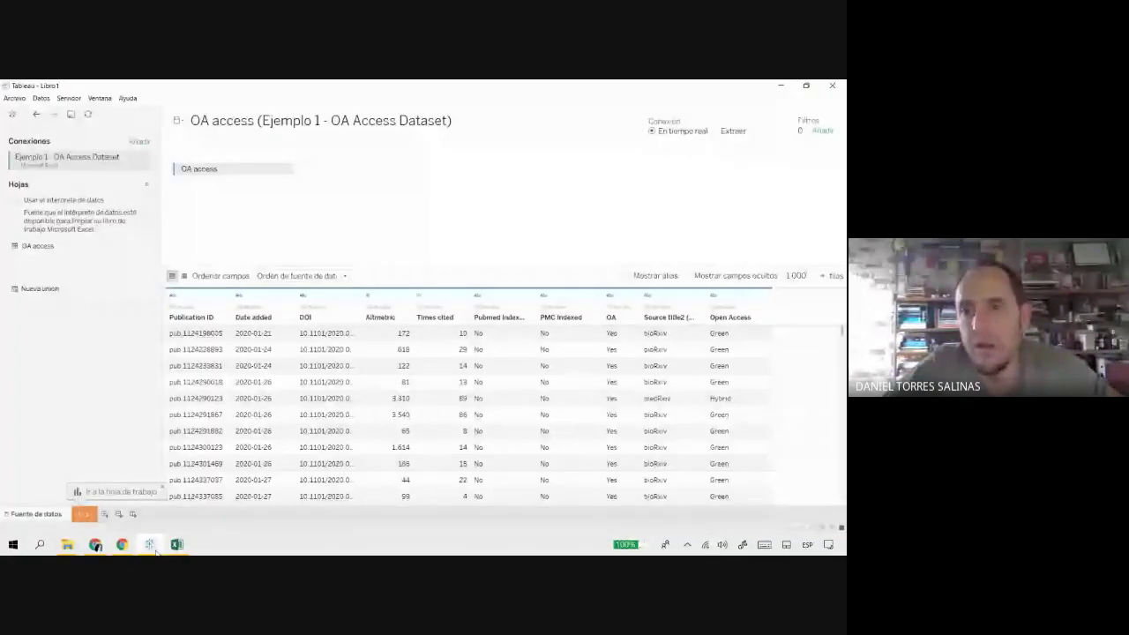
{"action": "left_click", "coordinate": [716, 131]}
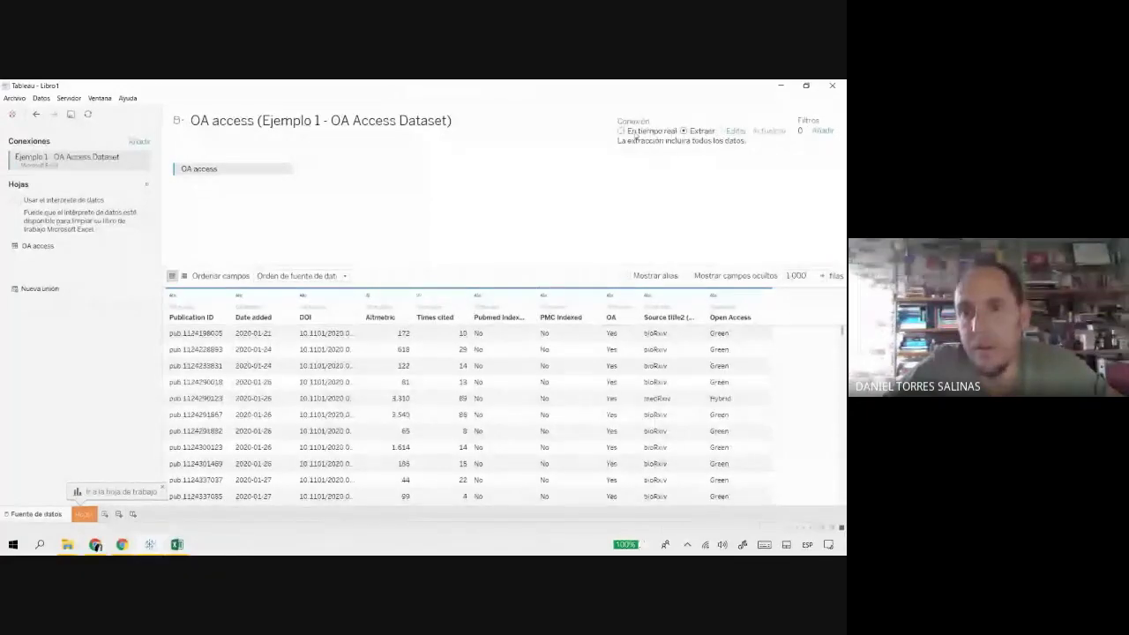
{"action": "left_click", "coordinate": [622, 130]}
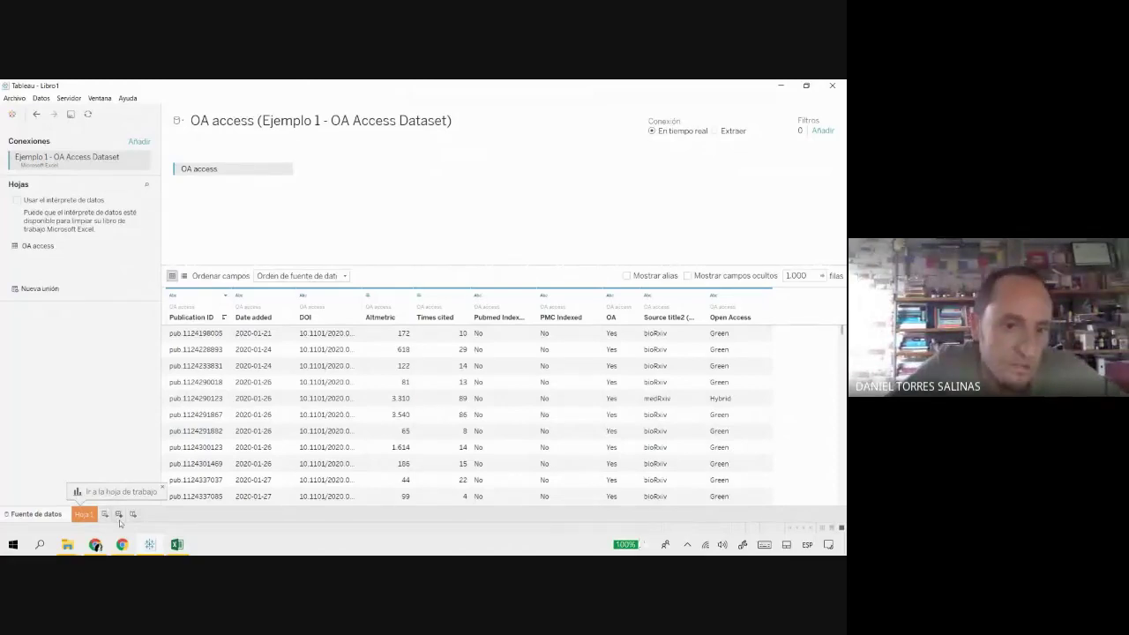
{"action": "left_click", "coordinate": [105, 514]}
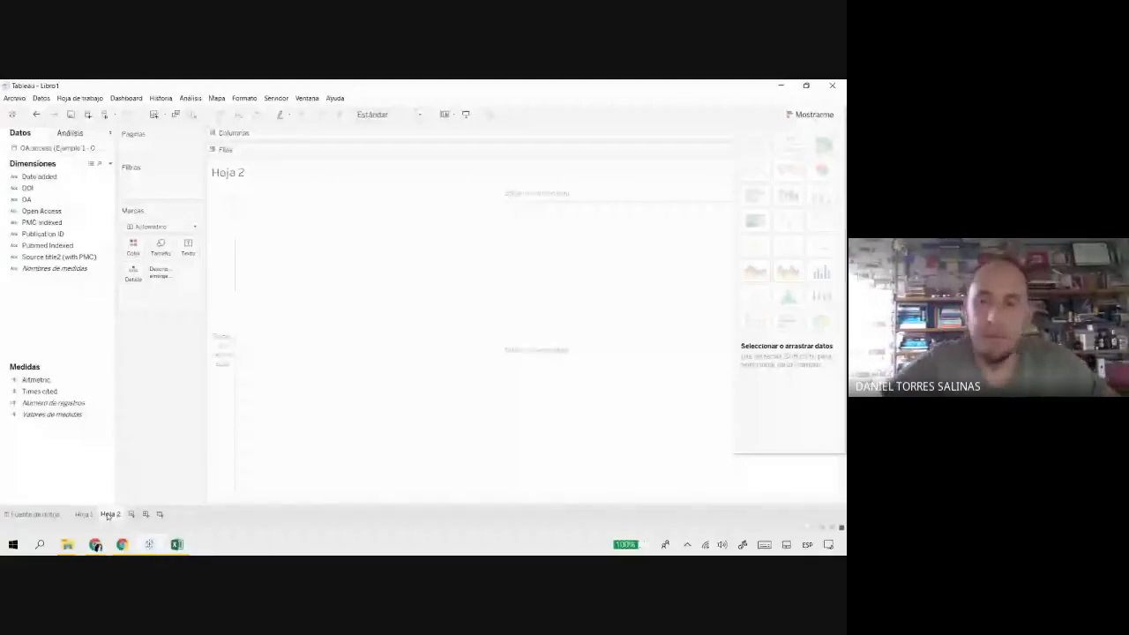
Step: Check the Ejemplo 1 outline on the course's GitHub wiki up to Elaboración de gráficos in the browser, and return to Tableau
{"action": "left_click", "coordinate": [95, 545]}
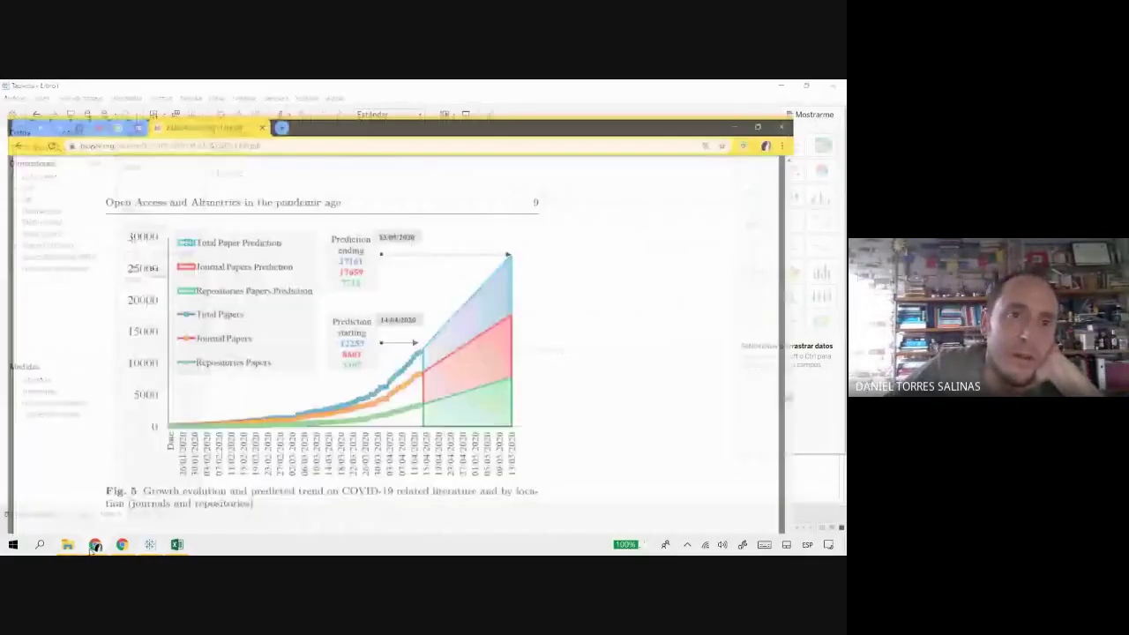
{"action": "left_click", "coordinate": [78, 88]}
{"action": "scroll", "coordinate": [225, 236], "scroll_direction": "down", "scroll_amount": 1}
{"action": "left_click_drag", "start_coordinate": [70, 300], "coordinate": [355, 300]}
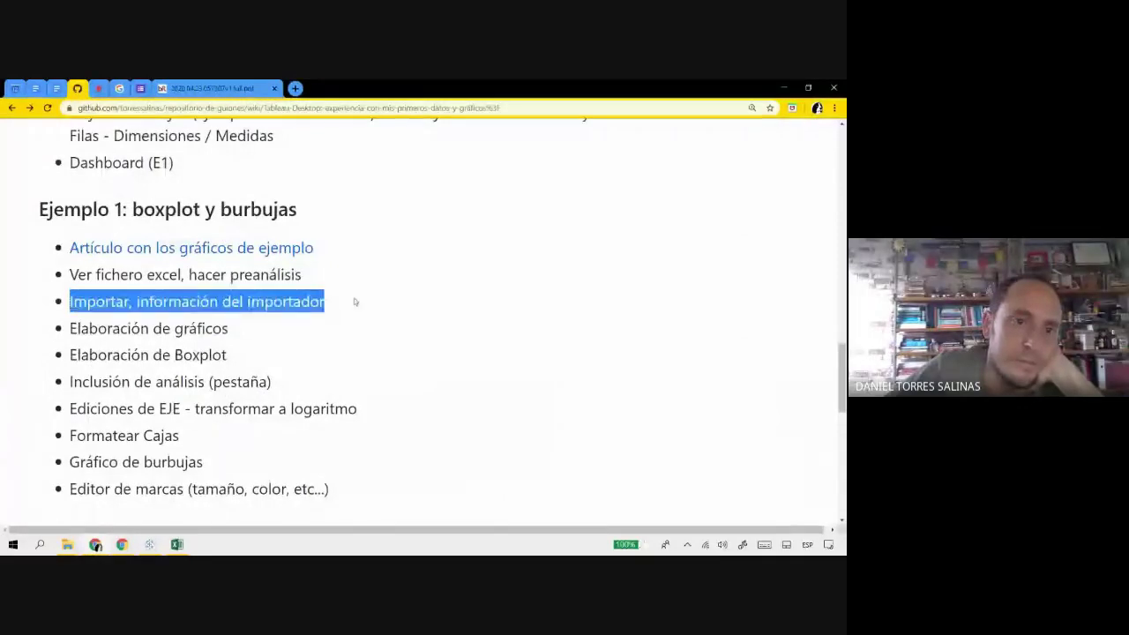
{"action": "scroll", "coordinate": [263, 272], "scroll_direction": "down", "scroll_amount": 1}
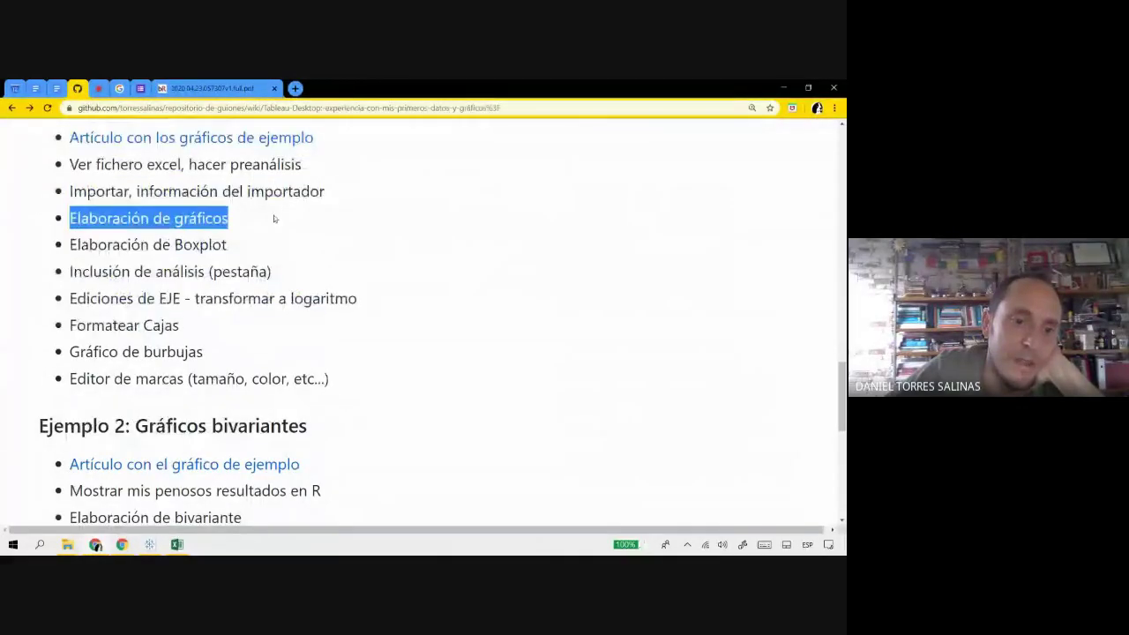
{"action": "key", "text": "alt+Tab"}
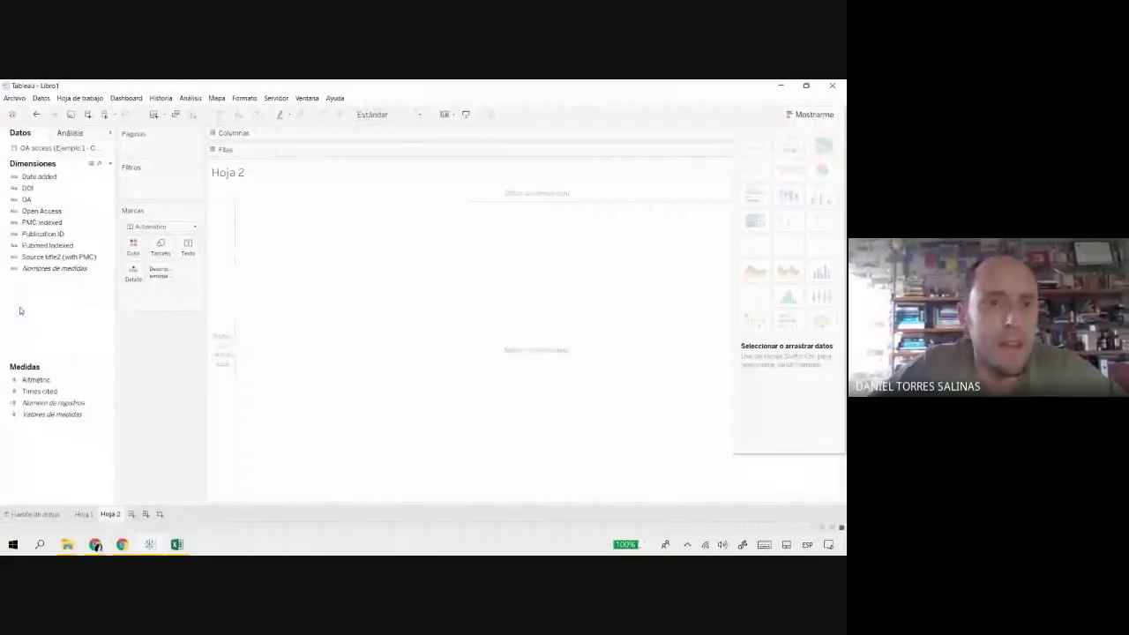
Step: Go through the worksheet's dimensions, from Date added to Source title2 (with PMC), and the measures Altmetric and Times cited
{"action": "left_click", "coordinate": [53, 177]}
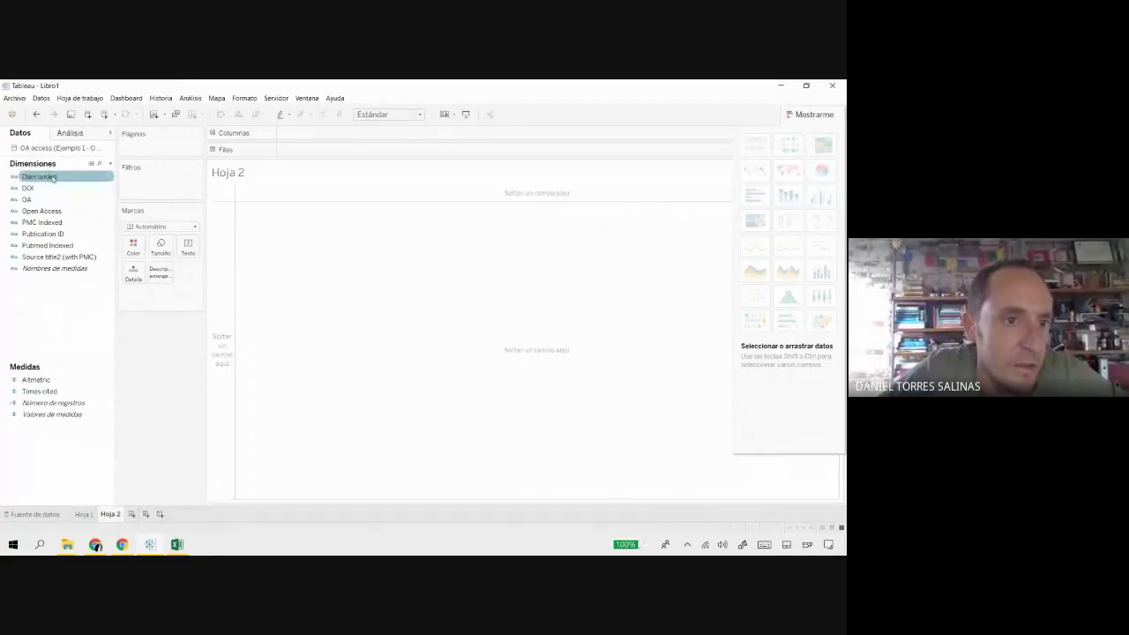
{"action": "left_click", "coordinate": [38, 188]}
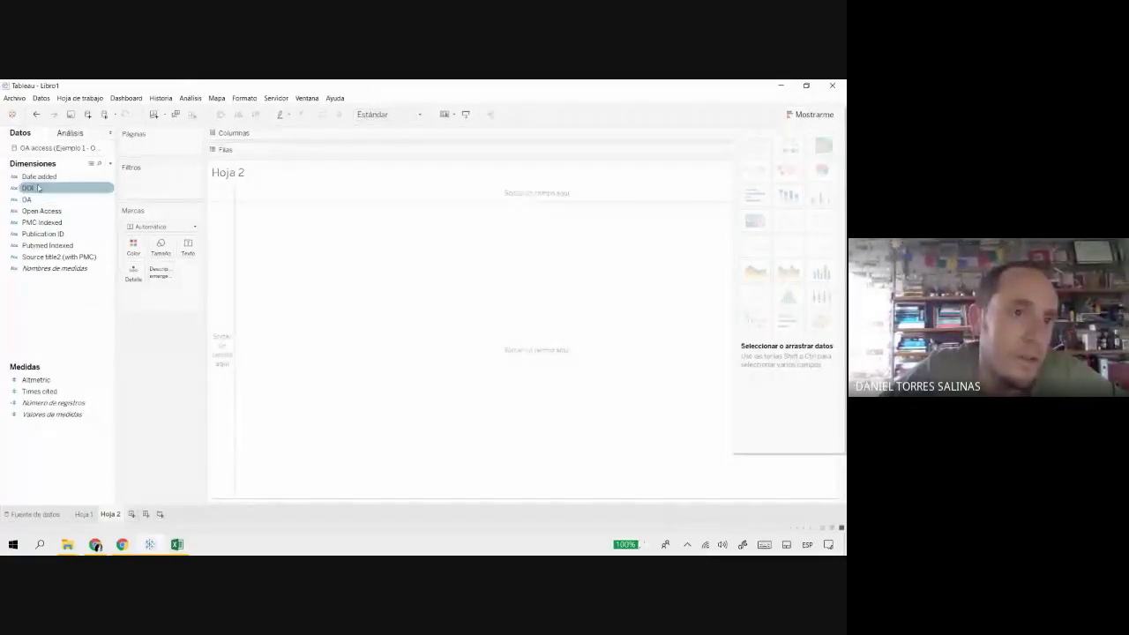
{"action": "left_click", "coordinate": [38, 199]}
{"action": "left_click", "coordinate": [37, 211]}
{"action": "left_click", "coordinate": [32, 222]}
{"action": "left_click", "coordinate": [26, 244]}
{"action": "left_click", "coordinate": [42, 257]}
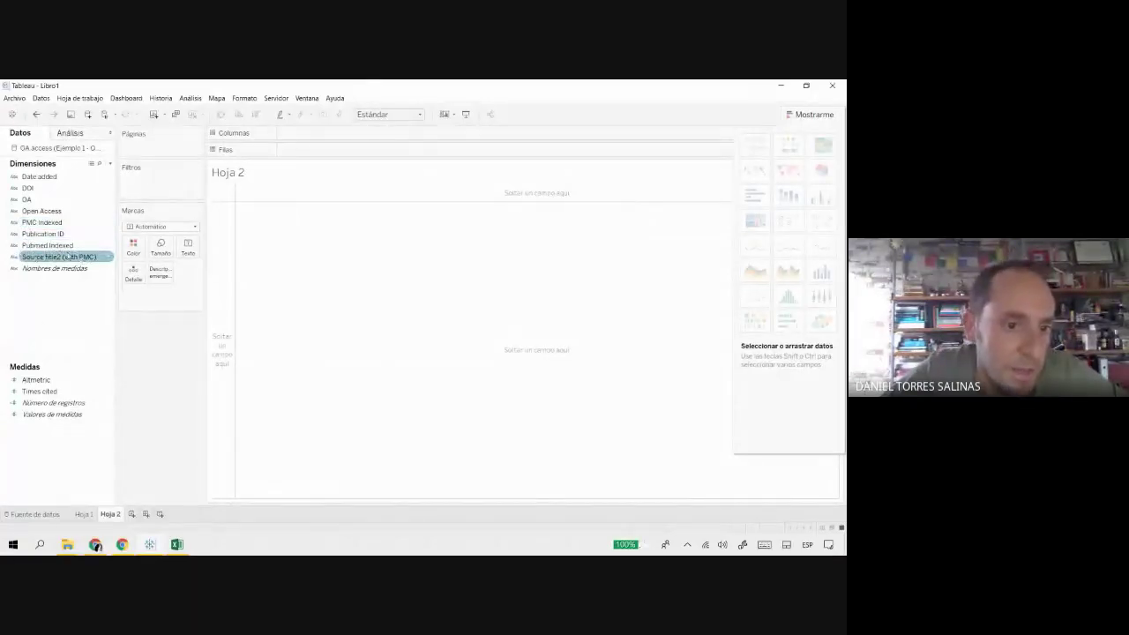
{"action": "left_click", "coordinate": [39, 380]}
{"action": "left_click", "coordinate": [41, 391]}
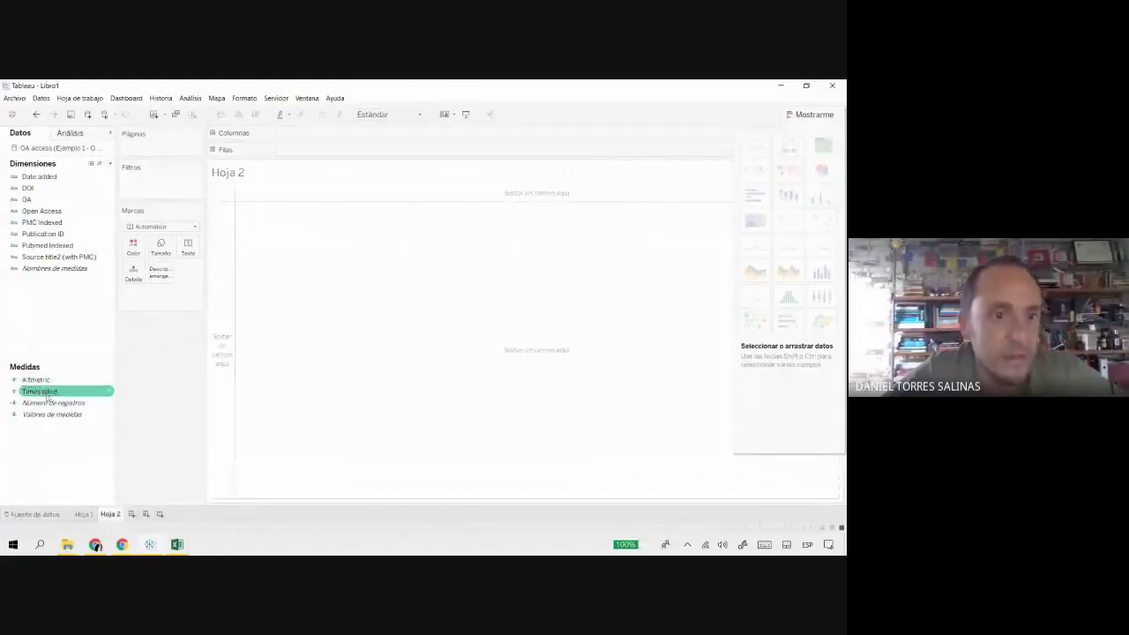
{"action": "left_click", "coordinate": [40, 381]}
{"action": "left_click", "coordinate": [46, 362]}
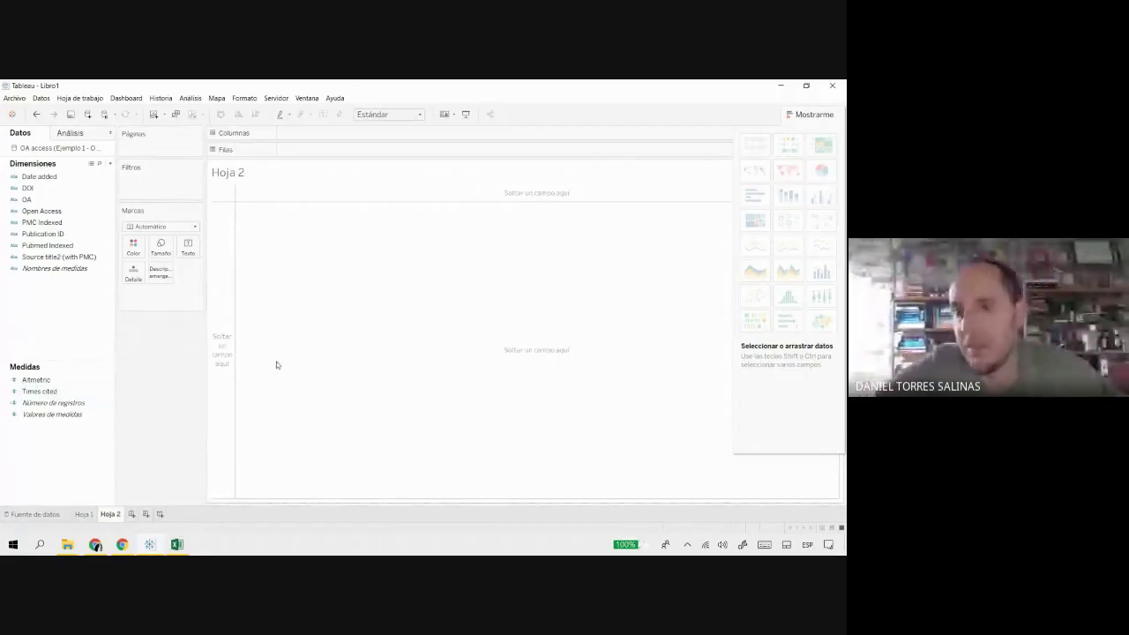
{"action": "left_click", "coordinate": [89, 236]}
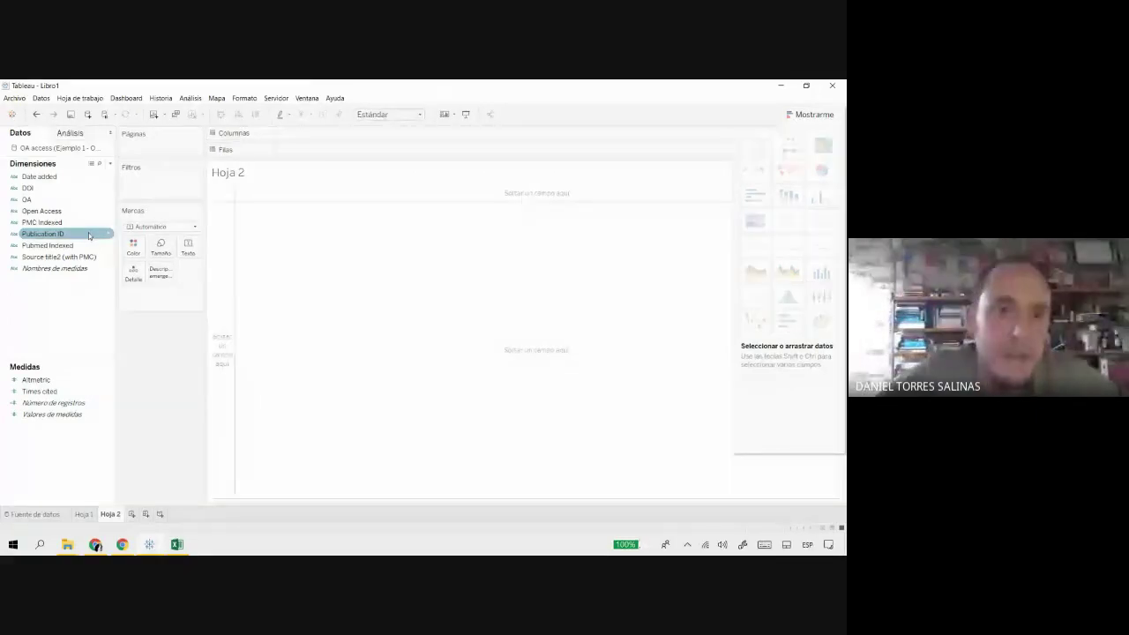
{"action": "left_click", "coordinate": [92, 245]}
{"action": "double_click", "coordinate": [92, 246]}
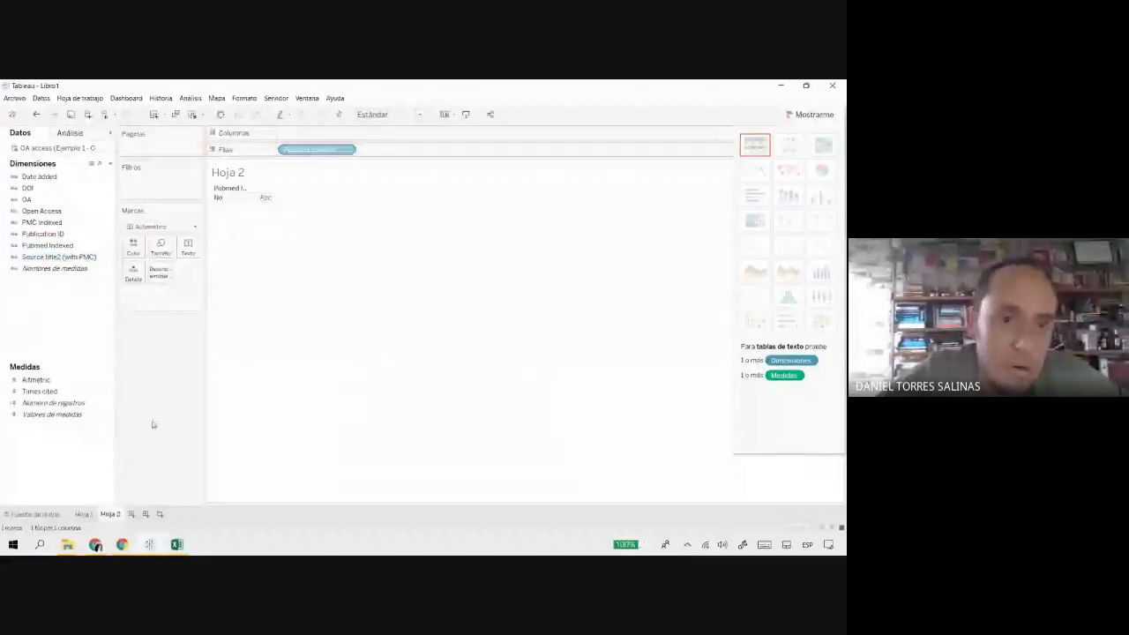
{"action": "key", "text": "ctrl+z"}
Step: Try a text table with Source title2 (with PMC) in rows and Open Access in columns, and take both fields off again
{"action": "left_click_drag", "start_coordinate": [59, 257], "coordinate": [228, 338]}
{"action": "left_click", "coordinate": [39, 236]}
{"action": "left_click_drag", "start_coordinate": [40, 237], "coordinate": [398, 141]}
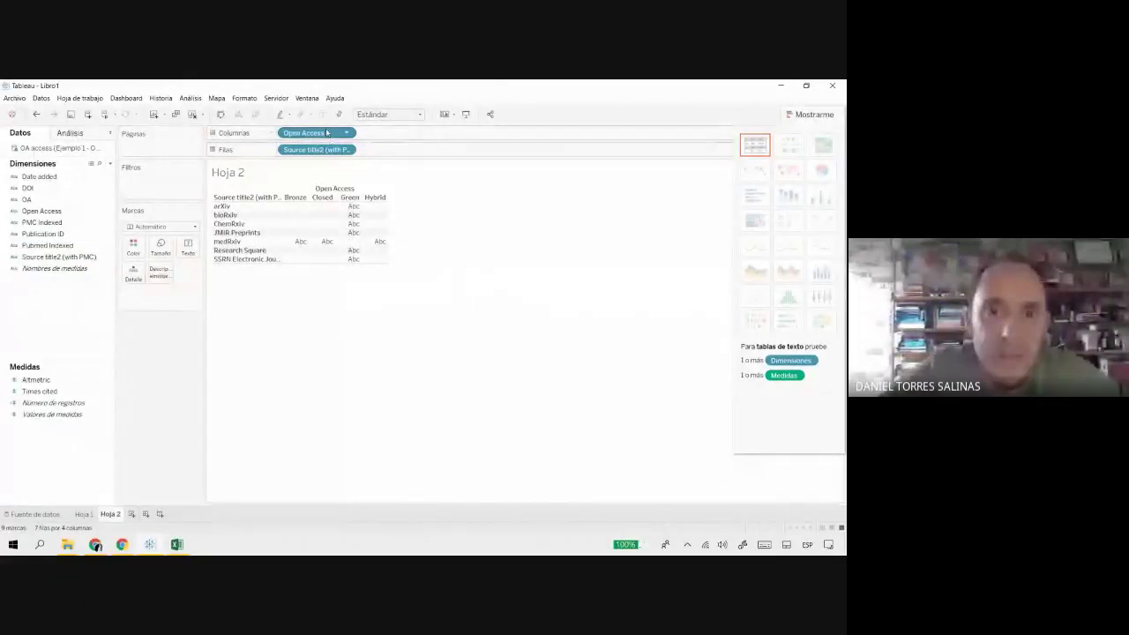
{"action": "left_click_drag", "start_coordinate": [326, 133], "coordinate": [350, 247]}
{"action": "left_click_drag", "start_coordinate": [318, 150], "coordinate": [90, 283]}
Step: Build a text table on Hoja 2 with Source title2 (with PMC) in rows, OA in columns and Times cited summed in the cells
{"action": "left_click", "coordinate": [57, 257]}
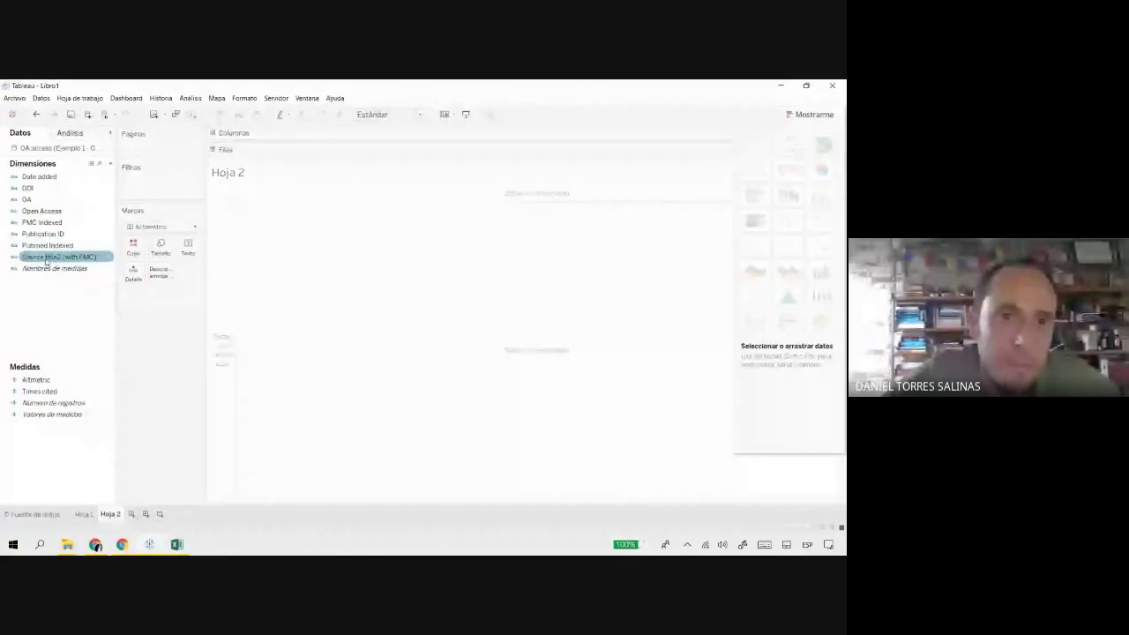
{"action": "left_click_drag", "start_coordinate": [46, 259], "coordinate": [246, 286]}
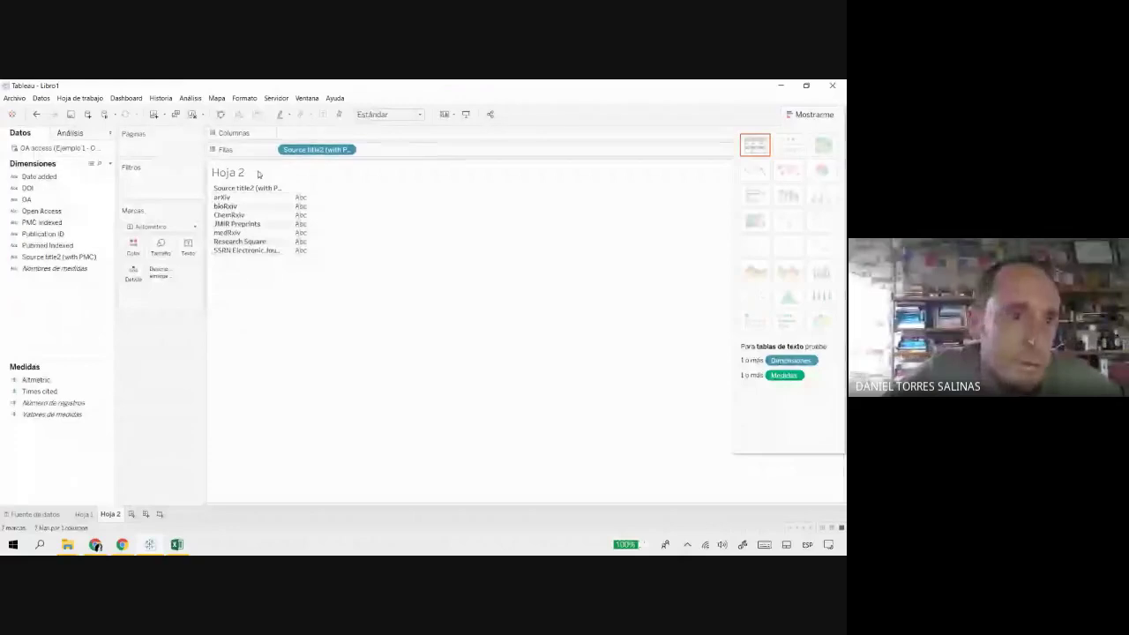
{"action": "left_click", "coordinate": [33, 257]}
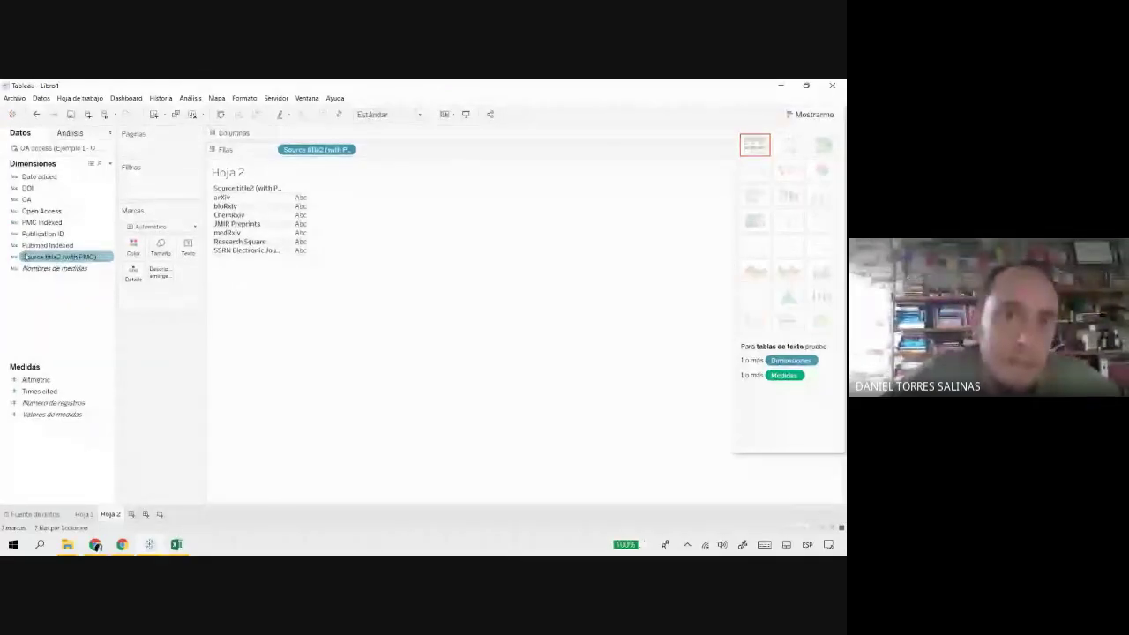
{"action": "left_click", "coordinate": [70, 201]}
{"action": "left_click", "coordinate": [49, 189]}
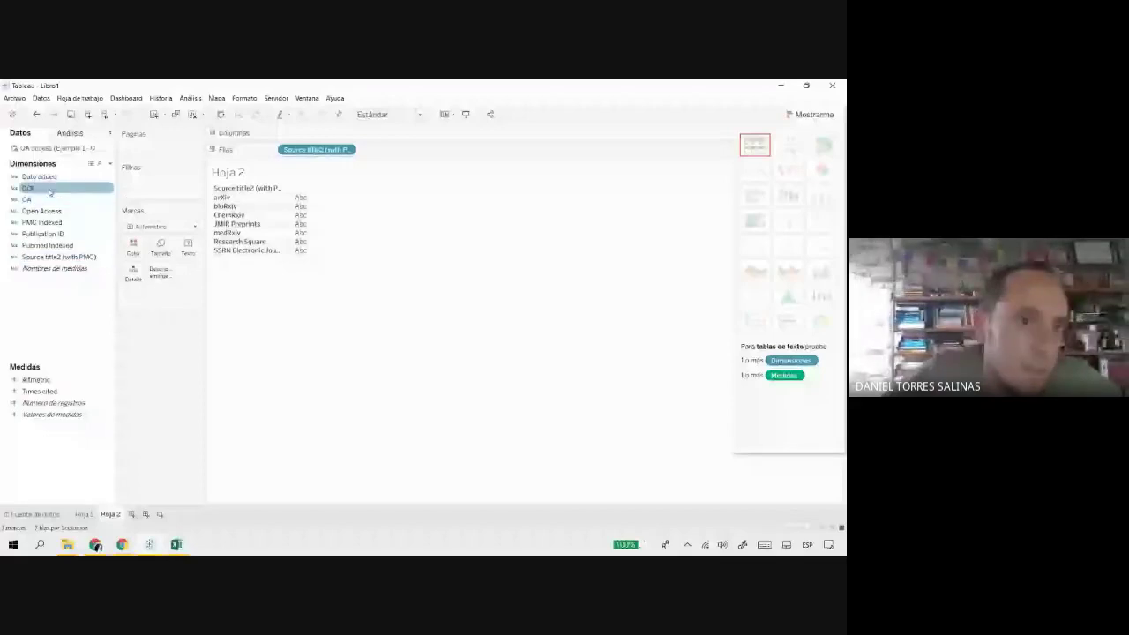
{"action": "left_click", "coordinate": [47, 200]}
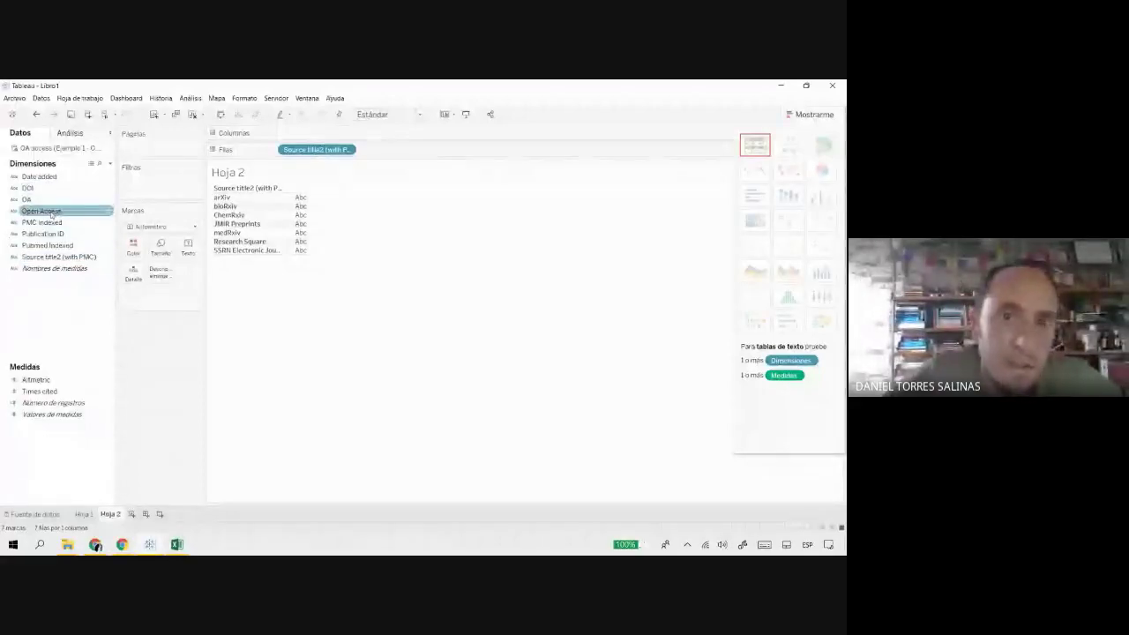
{"action": "left_click_drag", "start_coordinate": [43, 204], "coordinate": [421, 133]}
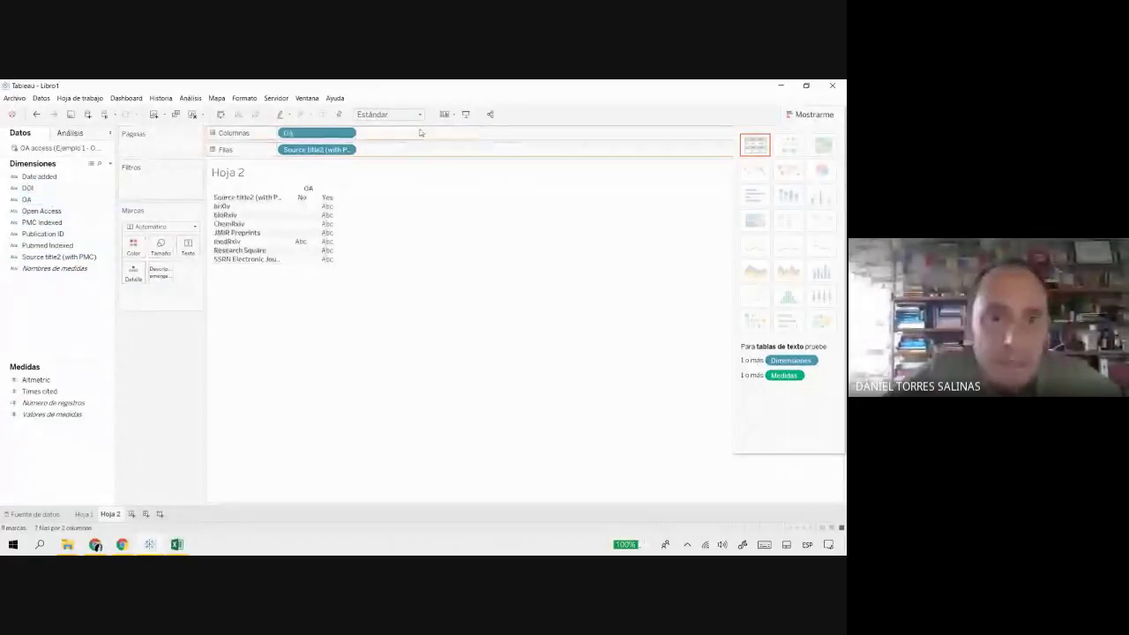
{"action": "left_click", "coordinate": [40, 390]}
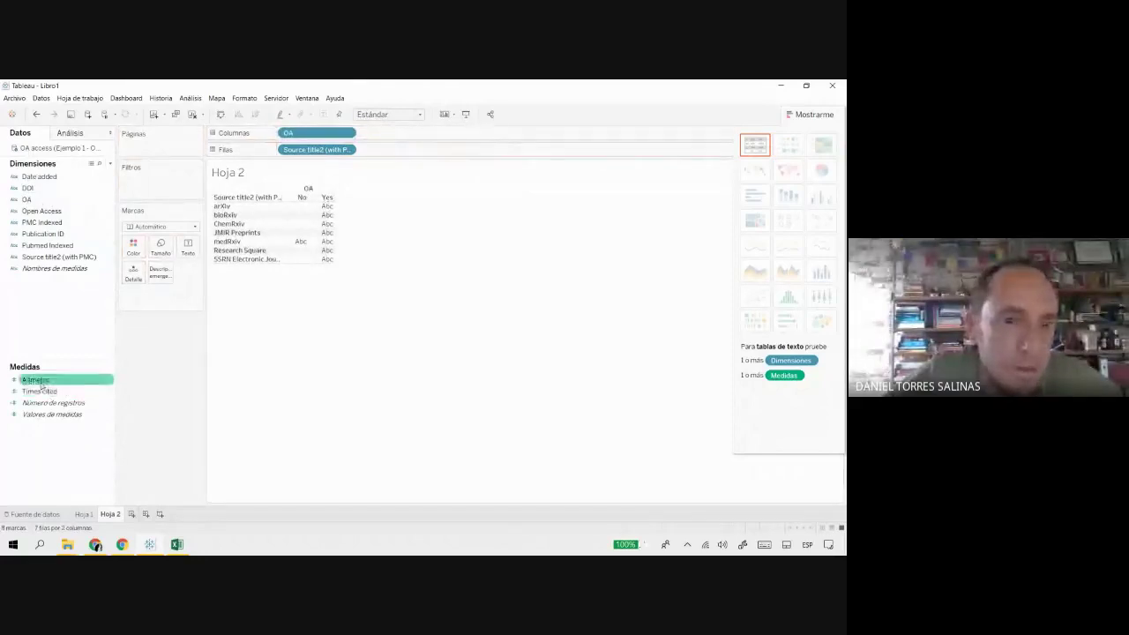
{"action": "left_click_drag", "start_coordinate": [40, 391], "coordinate": [323, 239]}
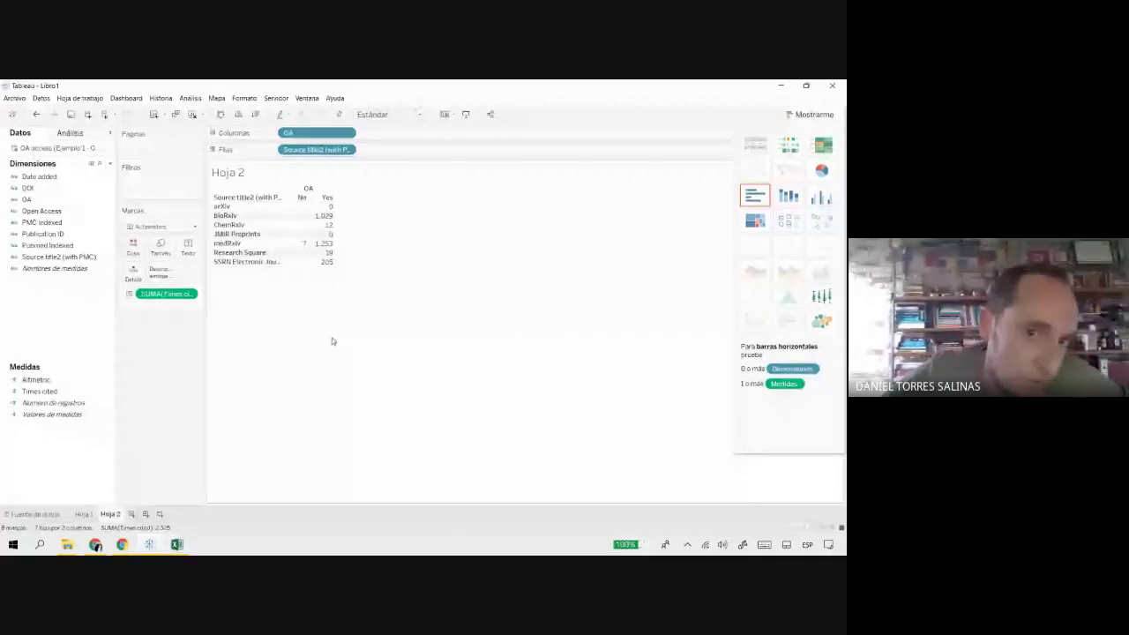
Step: Break the table down further by adding Pubmed Indexed to the columns and Open Access to the rows
{"action": "left_click_drag", "start_coordinate": [48, 245], "coordinate": [520, 138]}
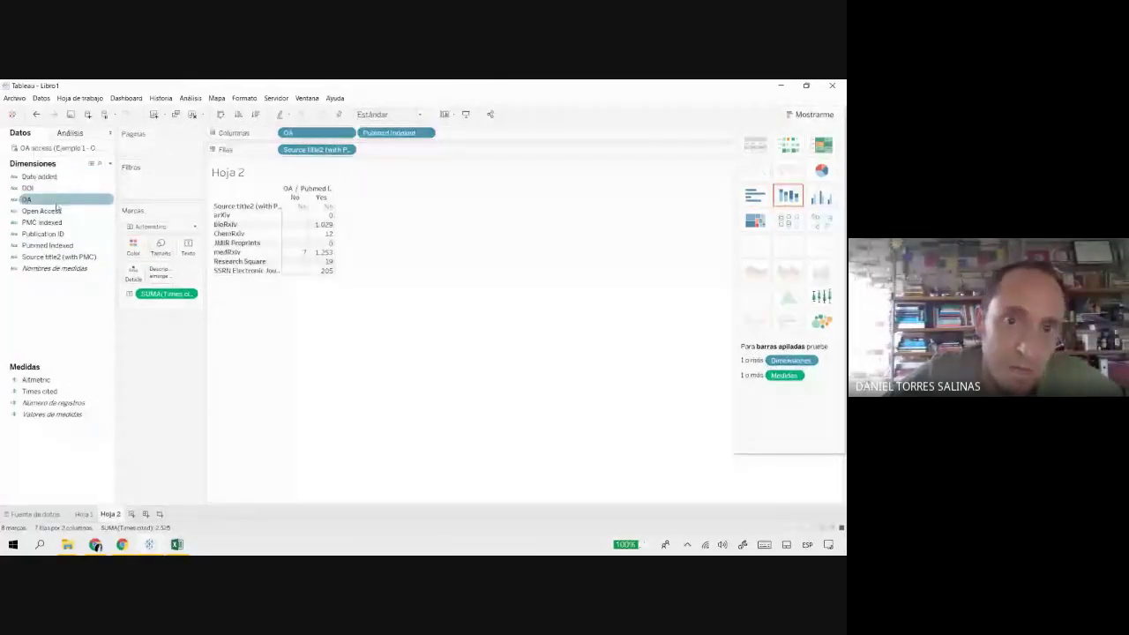
{"action": "left_click_drag", "start_coordinate": [55, 209], "coordinate": [427, 153]}
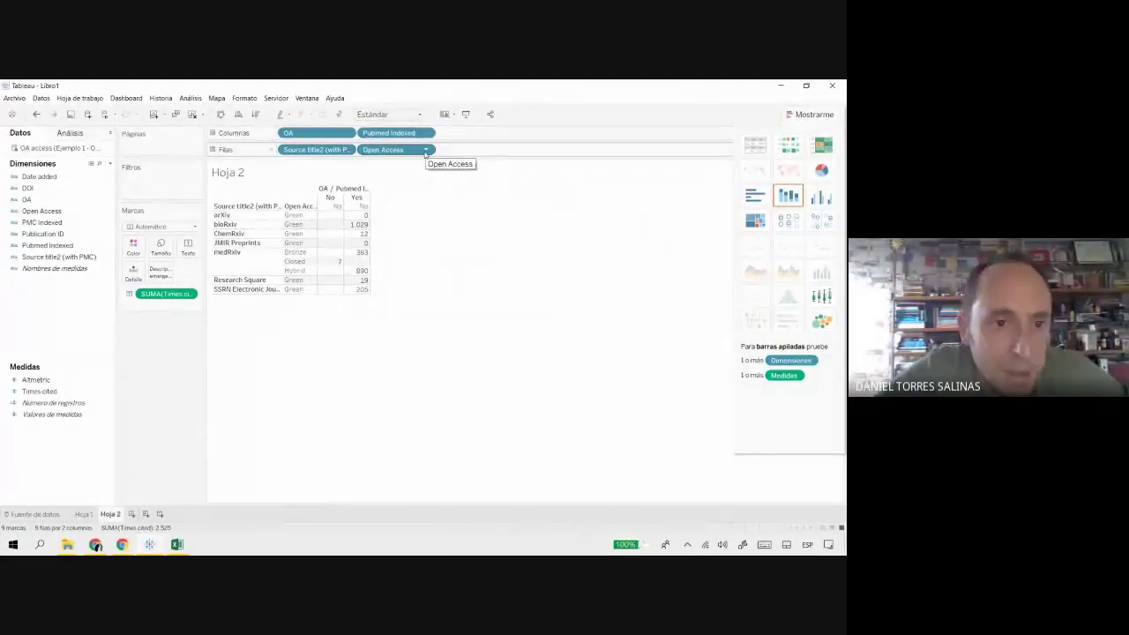
Step: Remove all dimensions from the rows and columns of Hoja 2, keeping only the sum of Times cited
{"action": "left_click_drag", "start_coordinate": [384, 150], "coordinate": [199, 321]}
{"action": "left_click_drag", "start_coordinate": [287, 137], "coordinate": [162, 365]}
{"action": "left_click_drag", "start_coordinate": [323, 132], "coordinate": [167, 391]}
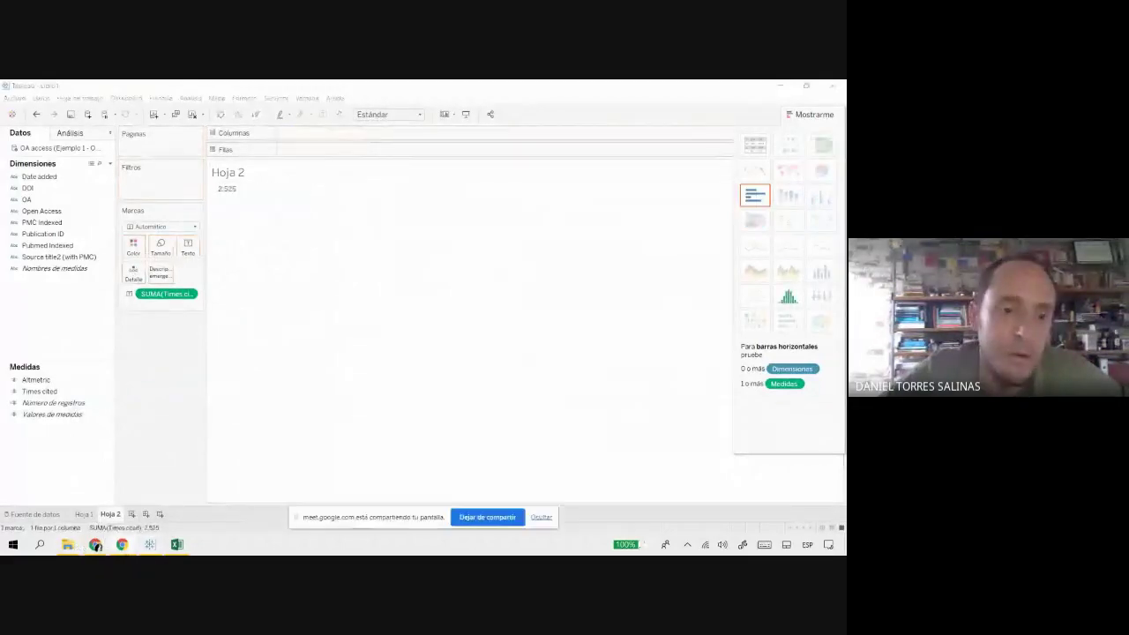
Step: Switch to the browser and examine Fig. 4 of the bioRxiv preprint, with Altmetric Attention Score by repository as box plots and bubbles
{"action": "left_click", "coordinate": [95, 544]}
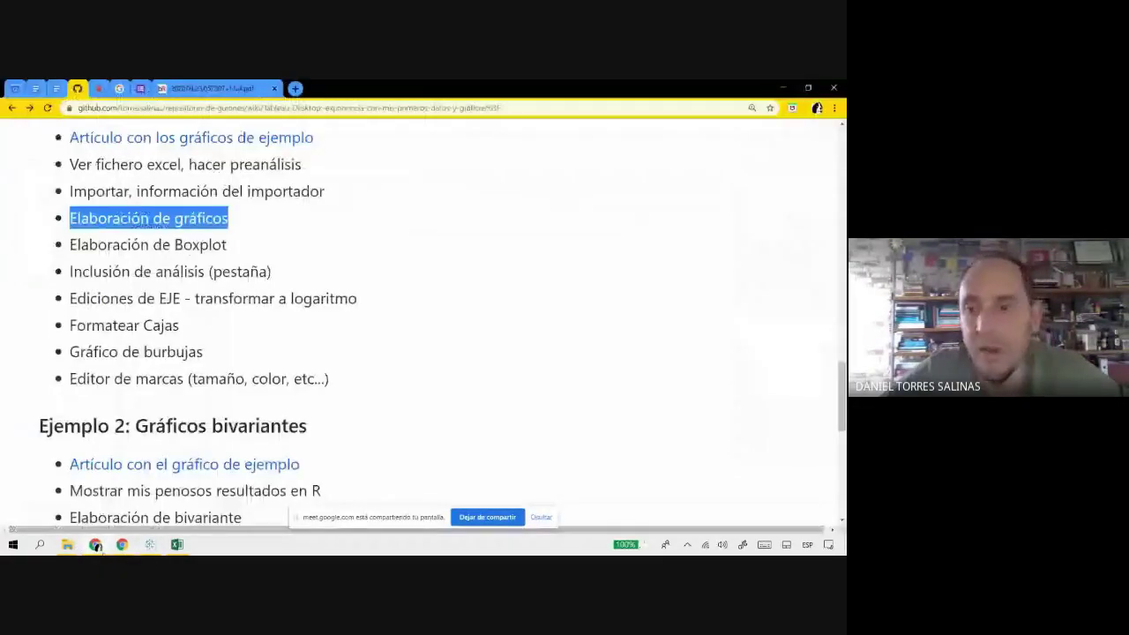
{"action": "key", "text": "ctrl+9"}
{"action": "scroll", "coordinate": [445, 280], "scroll_direction": "down", "scroll_amount": 15}
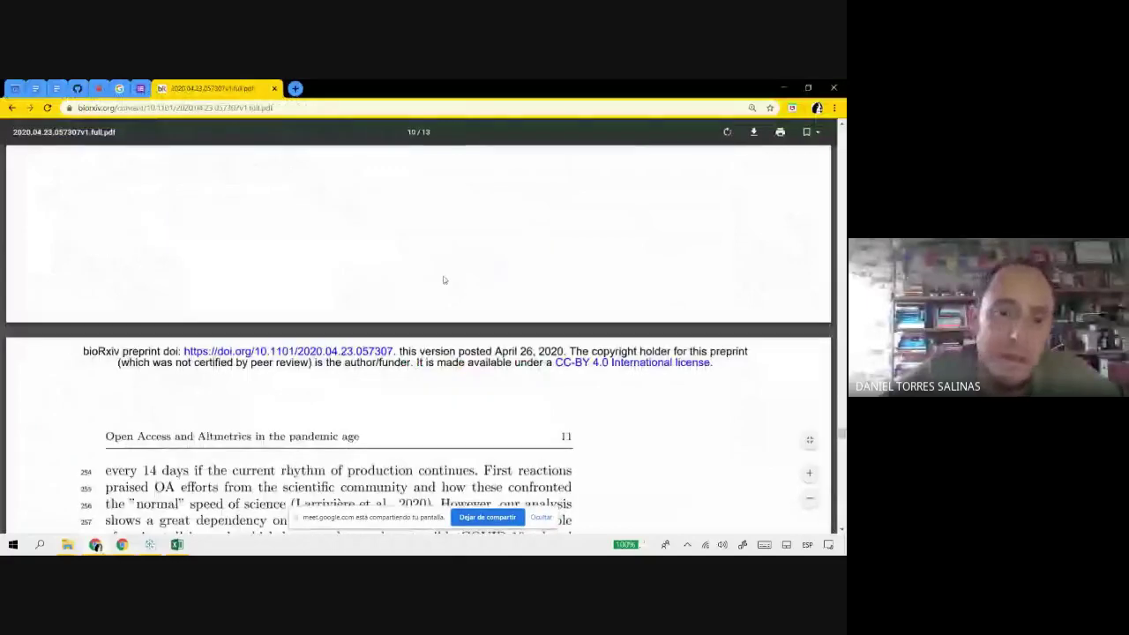
{"action": "scroll", "coordinate": [444, 280], "scroll_direction": "down", "scroll_amount": 10}
{"action": "scroll", "coordinate": [458, 261], "scroll_direction": "down", "scroll_amount": 5}
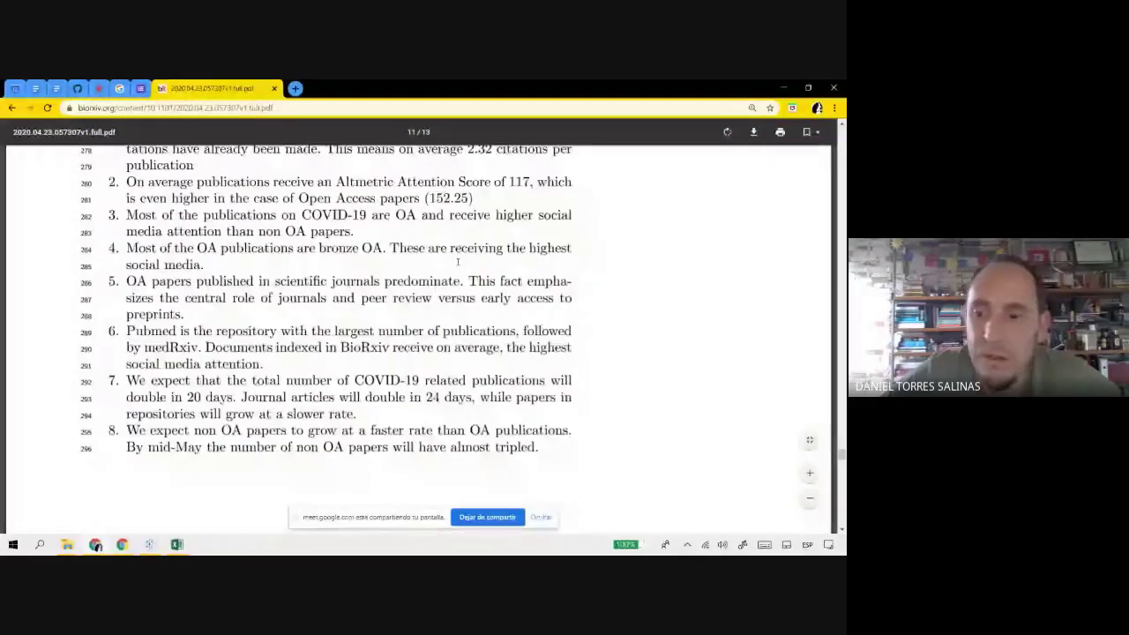
{"action": "scroll", "coordinate": [457, 261], "scroll_direction": "up", "scroll_amount": 2}
{"action": "left_click_drag", "start_coordinate": [841, 454], "coordinate": [842, 351]}
{"action": "scroll", "coordinate": [842, 353], "scroll_direction": "down", "scroll_amount": 10}
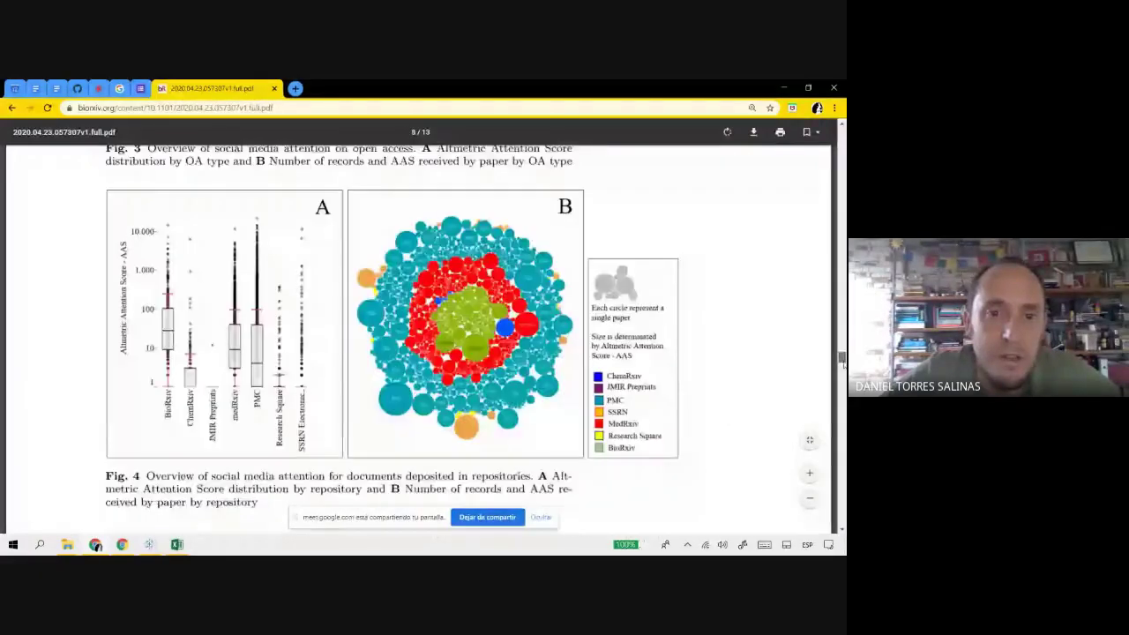
{"action": "right_click", "coordinate": [843, 365]}
{"action": "key", "text": "Escape"}
{"action": "scroll", "coordinate": [843, 365], "scroll_direction": "down", "scroll_amount": 3}
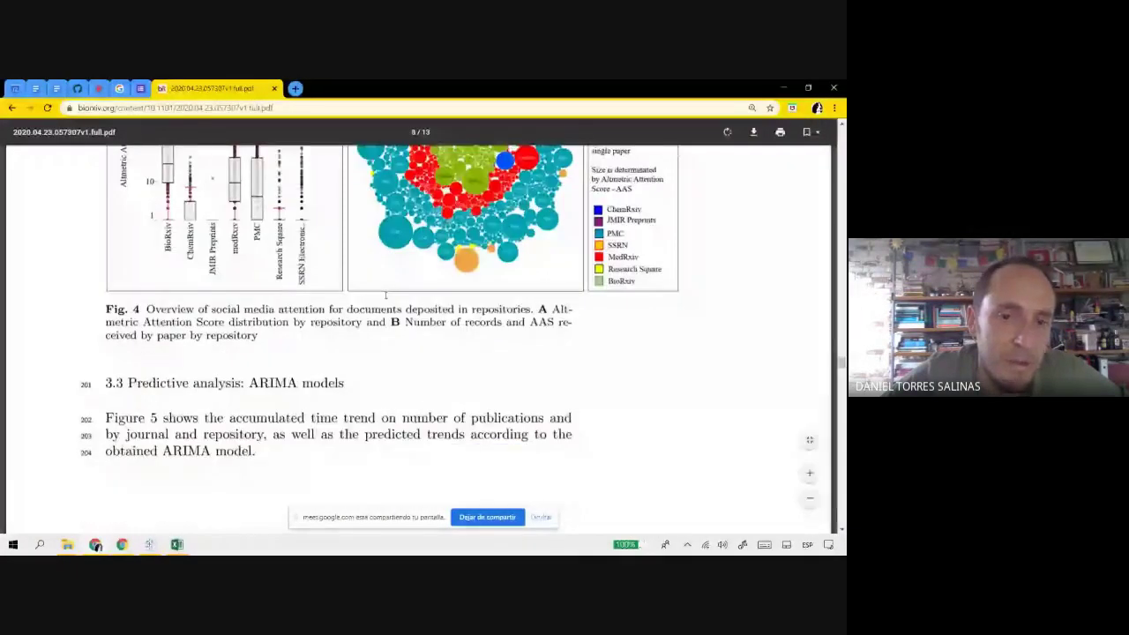
{"action": "scroll", "coordinate": [529, 353], "scroll_direction": "up", "scroll_amount": 3}
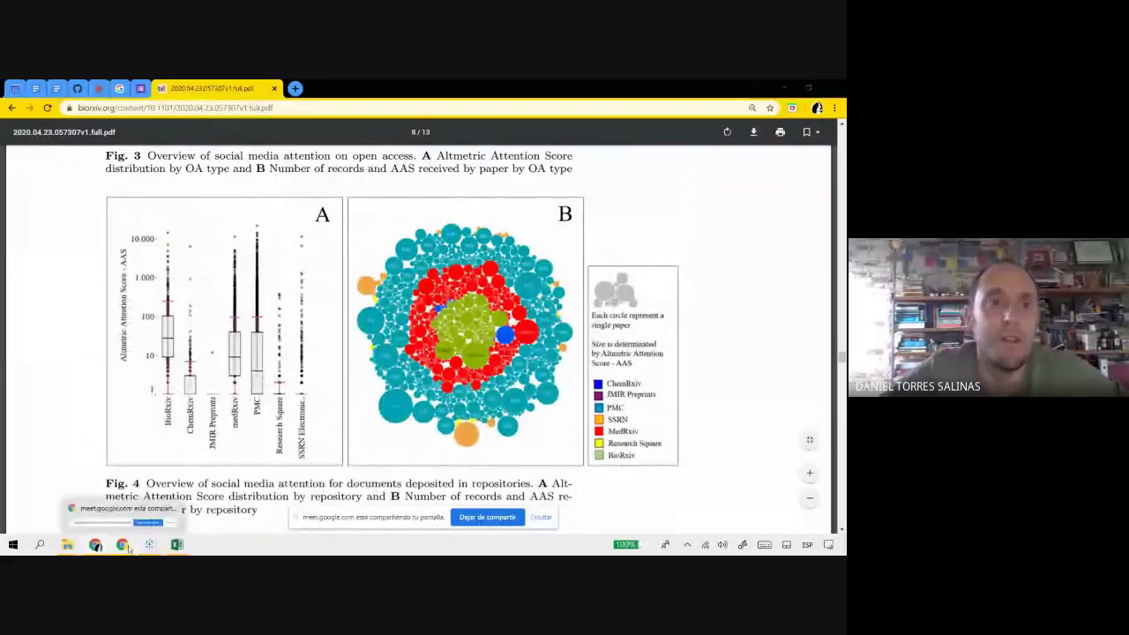
{"action": "left_click", "coordinate": [127, 546]}
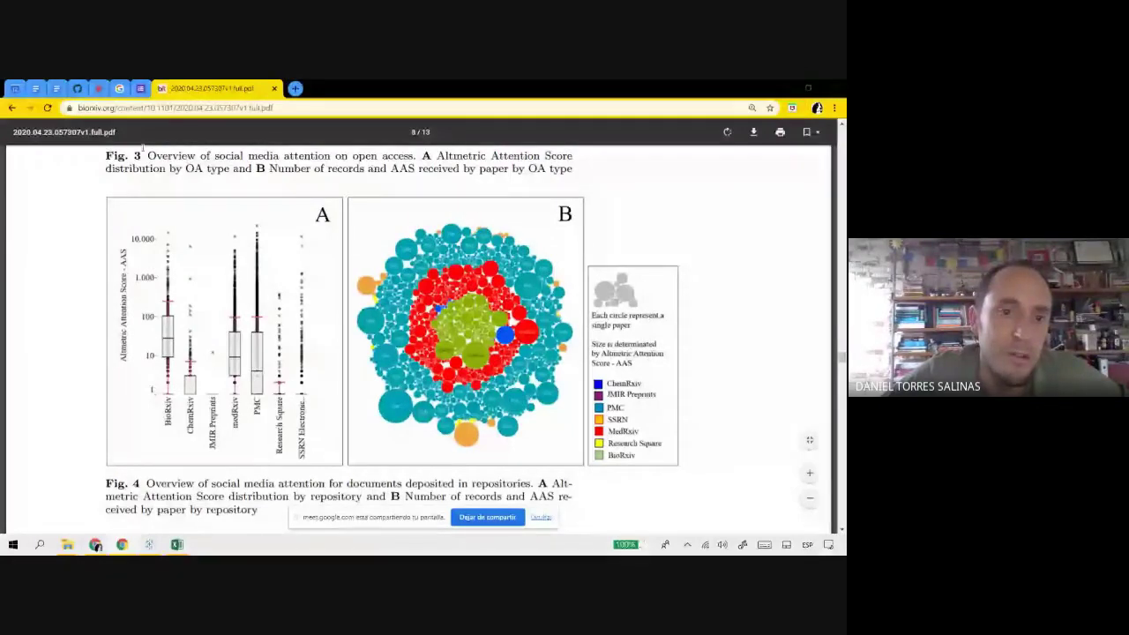
Step: Switch back to Tableau and replace Times cited on Hoja 2 with a box plot of summed Altmetric by Source title2 (with PMC)
{"action": "left_click", "coordinate": [176, 544]}
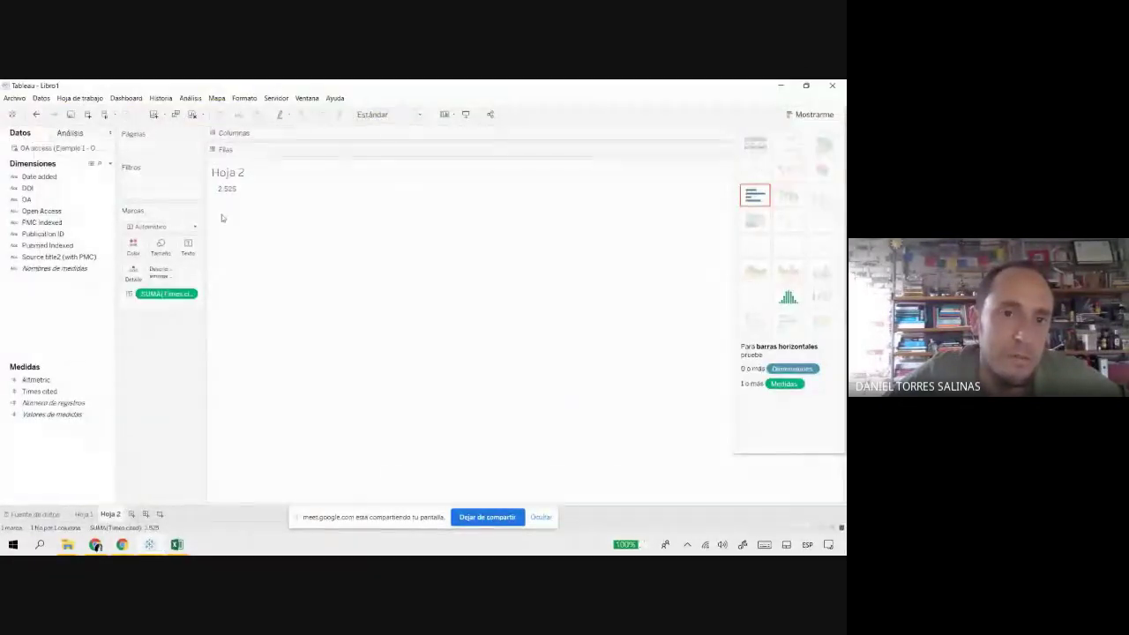
{"action": "left_click_drag", "start_coordinate": [163, 294], "coordinate": [181, 443]}
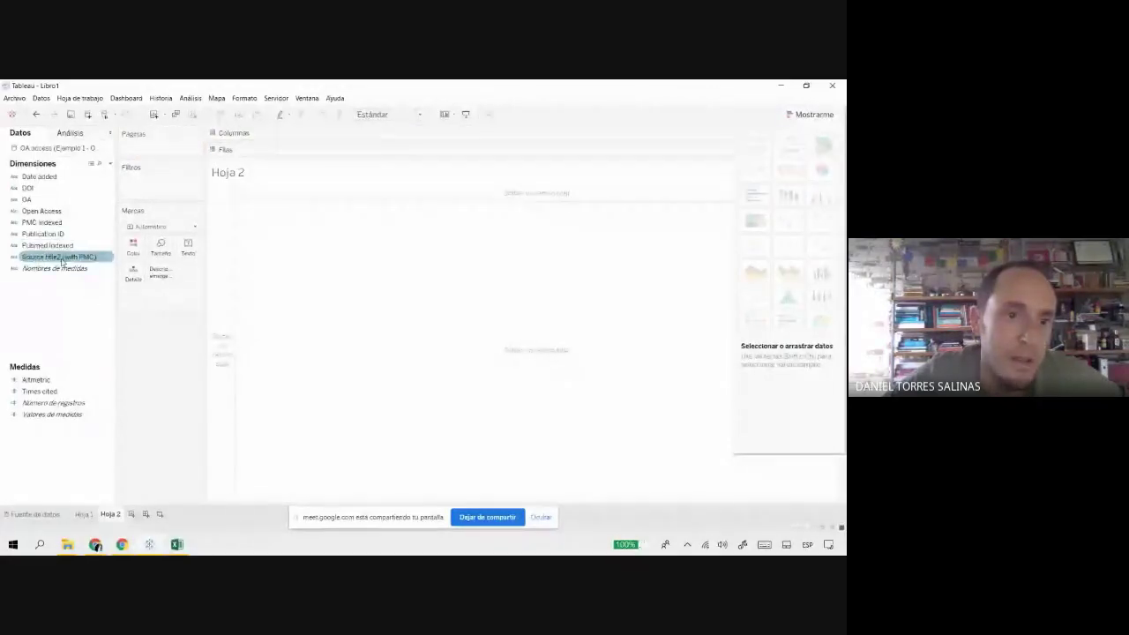
{"action": "left_click_drag", "start_coordinate": [51, 257], "coordinate": [221, 313]}
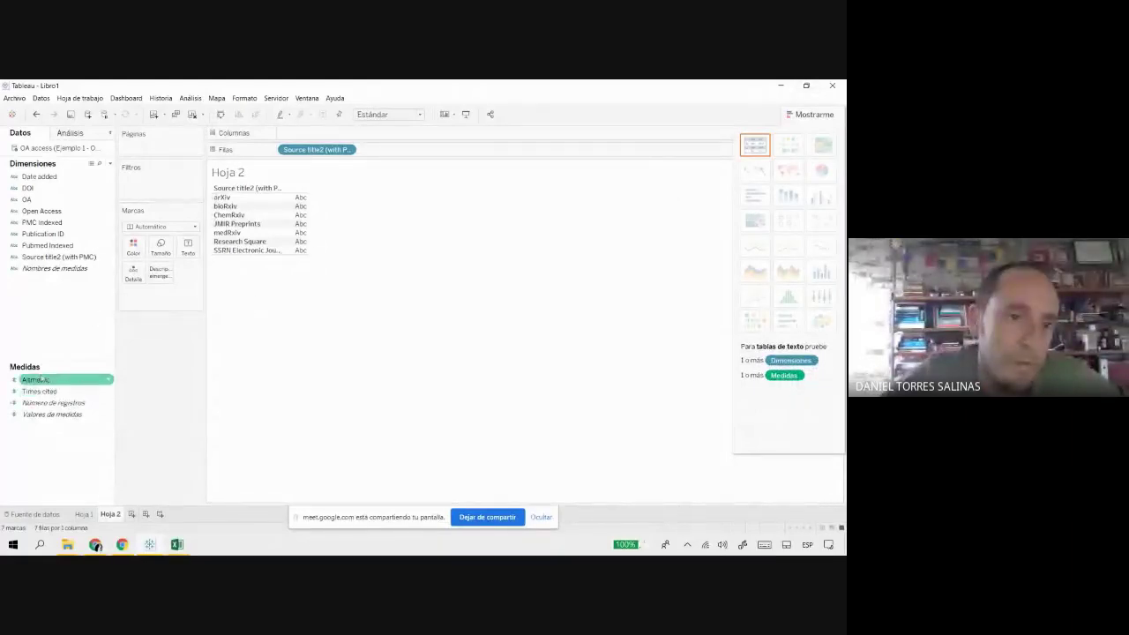
{"action": "left_click_drag", "start_coordinate": [35, 379], "coordinate": [311, 217]}
{"action": "left_click", "coordinate": [820, 297]}
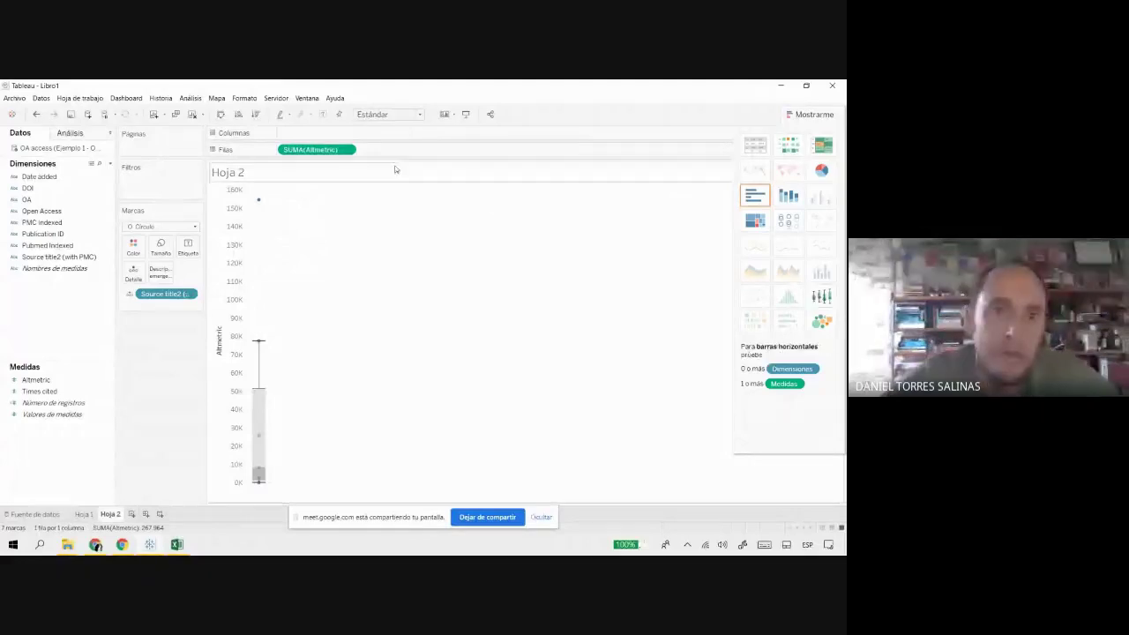
Step: Take both fields off Hoja 2 and rebuild the box plot from Source title2 (with PMC) in rows and summed Altmetric
{"action": "left_click_drag", "start_coordinate": [306, 151], "coordinate": [168, 398]}
{"action": "left_click_drag", "start_coordinate": [166, 293], "coordinate": [245, 417]}
{"action": "left_click", "coordinate": [41, 258]}
{"action": "left_click_drag", "start_coordinate": [42, 258], "coordinate": [220, 285]}
{"action": "left_click", "coordinate": [12, 245]}
{"action": "left_click_drag", "start_coordinate": [36, 380], "coordinate": [301, 216]}
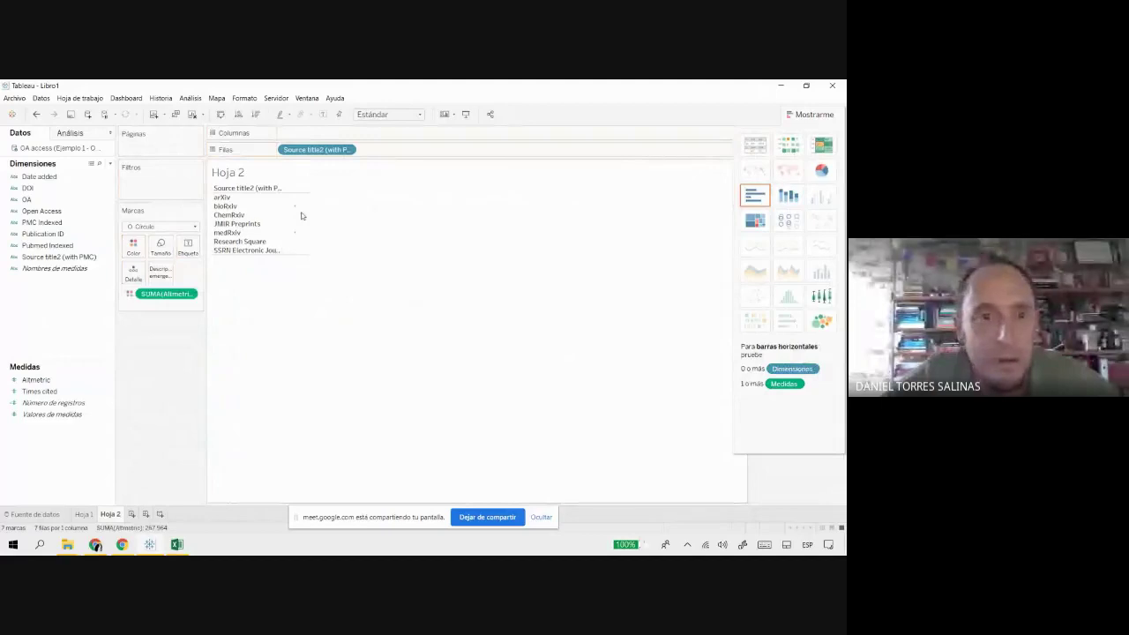
{"action": "left_click_drag", "start_coordinate": [166, 294], "coordinate": [299, 245]}
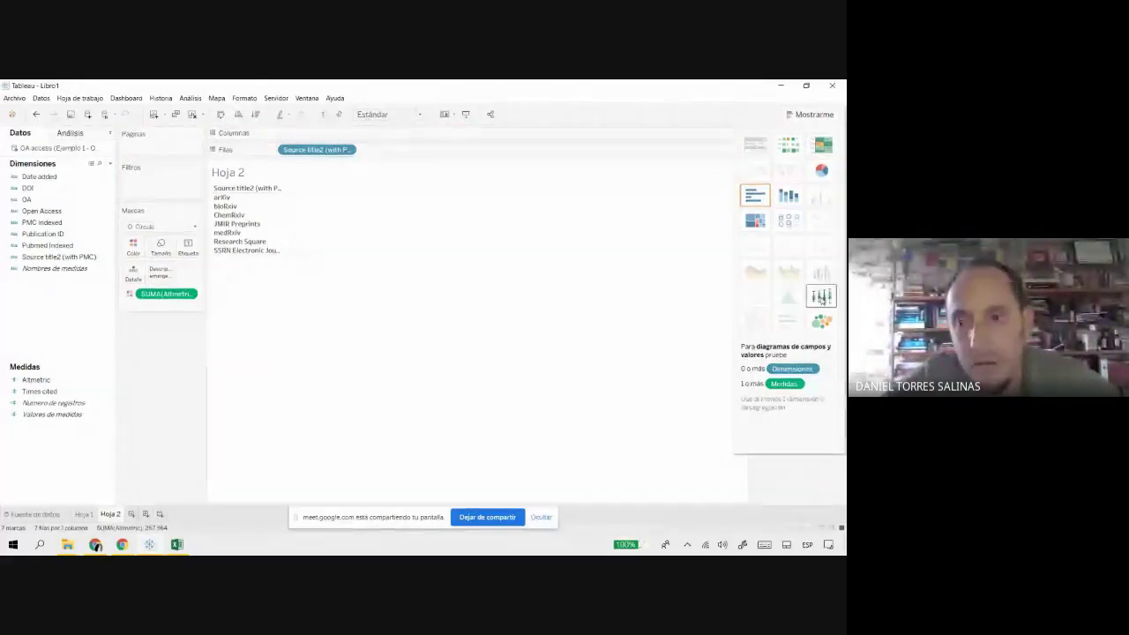
{"action": "left_click", "coordinate": [821, 298]}
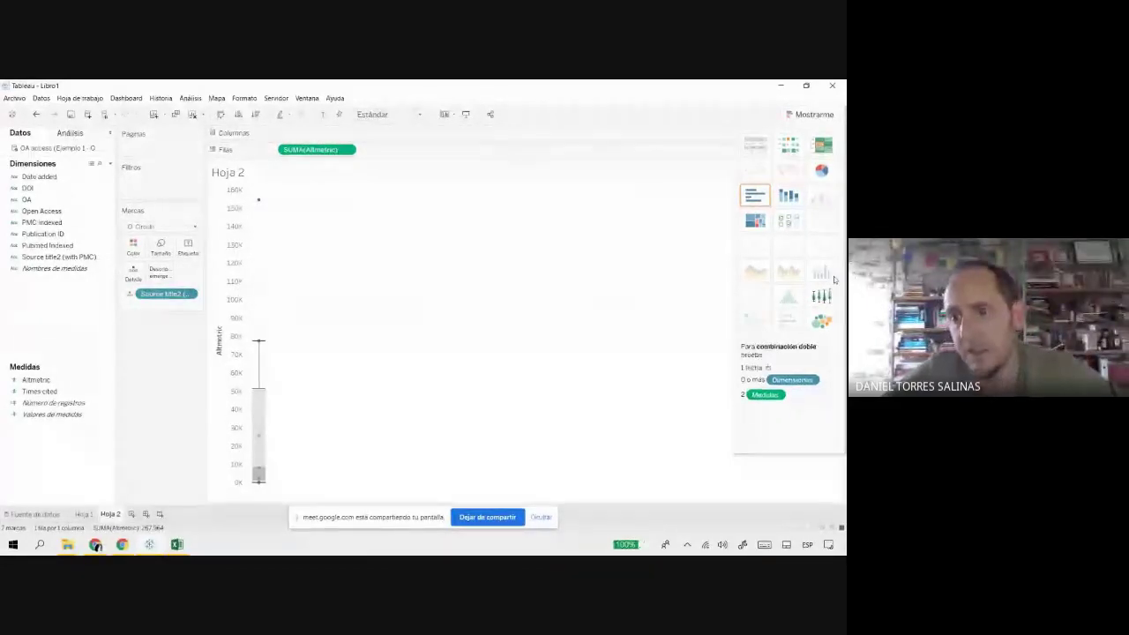
Step: Try the treemap and pie chart types on Hoja 2, and return to the box plot
{"action": "left_click", "coordinate": [755, 221]}
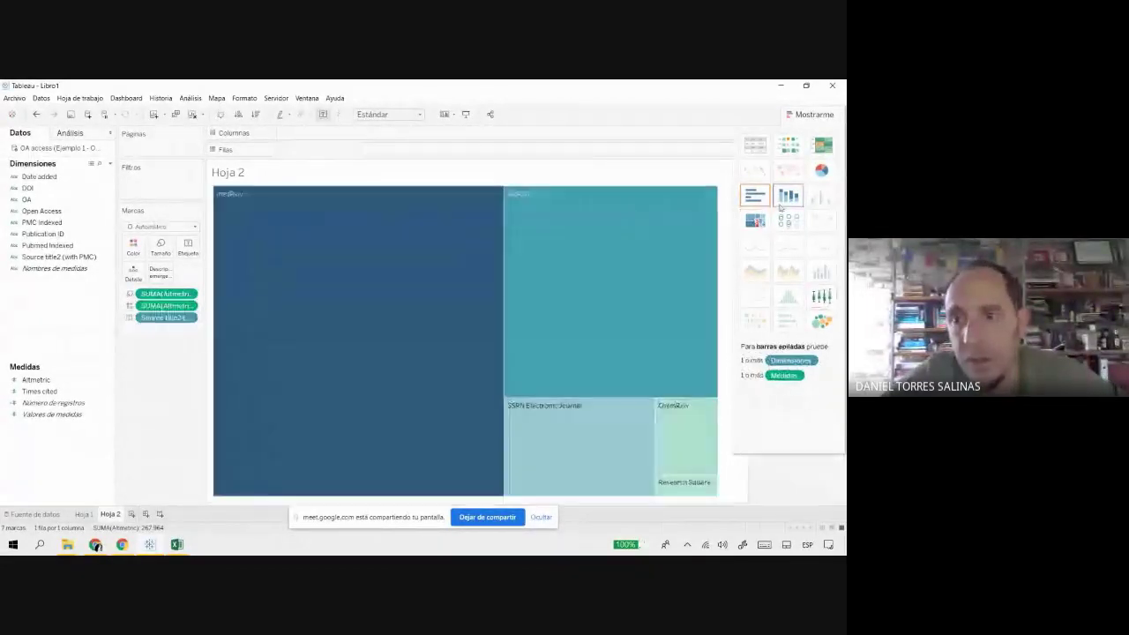
{"action": "left_click", "coordinate": [821, 171]}
{"action": "left_click", "coordinate": [823, 175]}
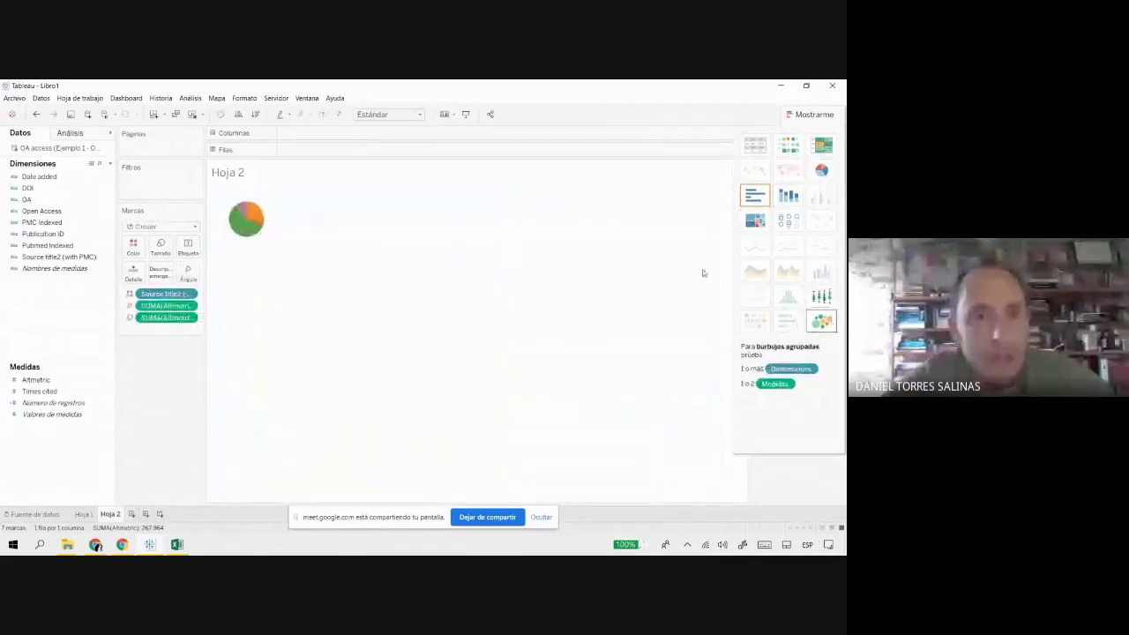
{"action": "left_click", "coordinate": [821, 296]}
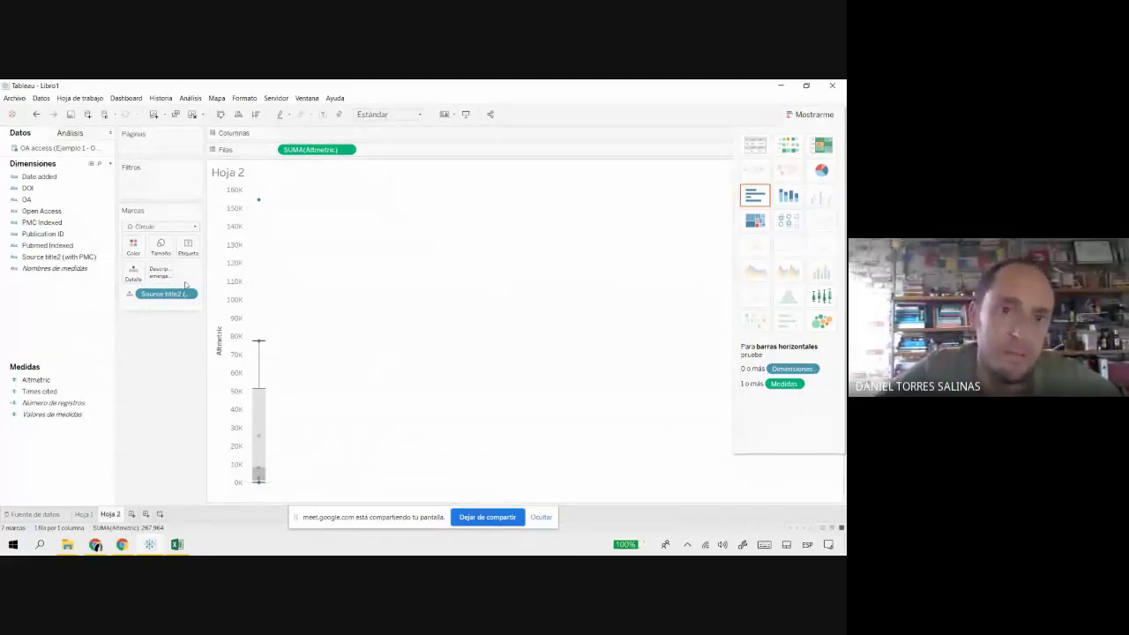
Step: Split the Altmetric box plot by Source title2 (with PMC), trying the field in rows before placing it in the columns
{"action": "left_click_drag", "start_coordinate": [55, 257], "coordinate": [395, 150]}
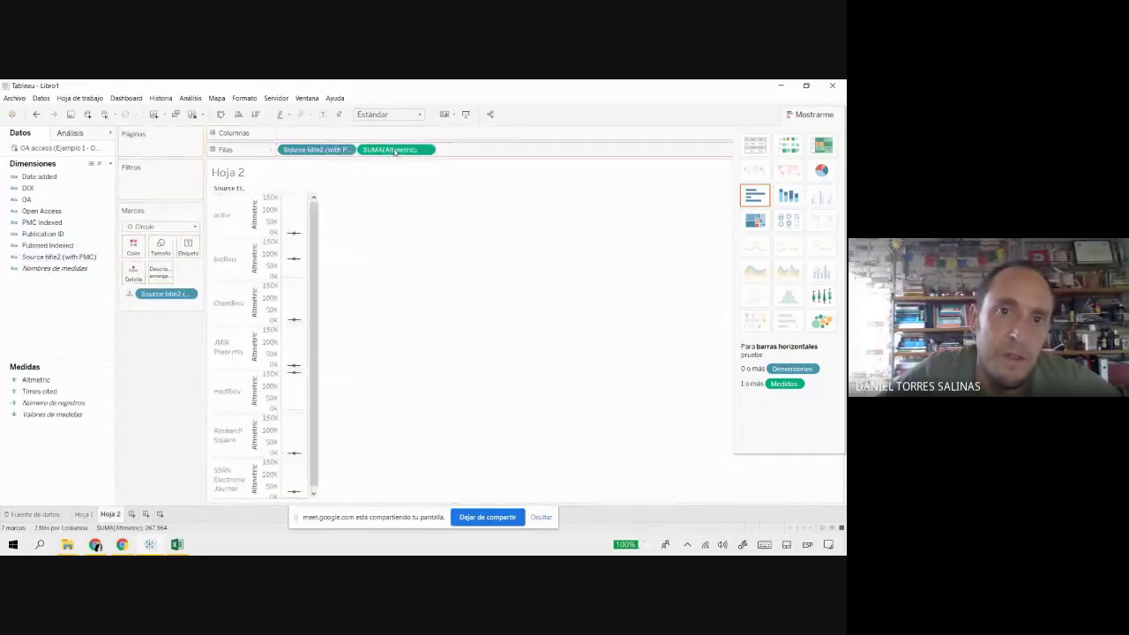
{"action": "left_click_drag", "start_coordinate": [318, 150], "coordinate": [340, 137]}
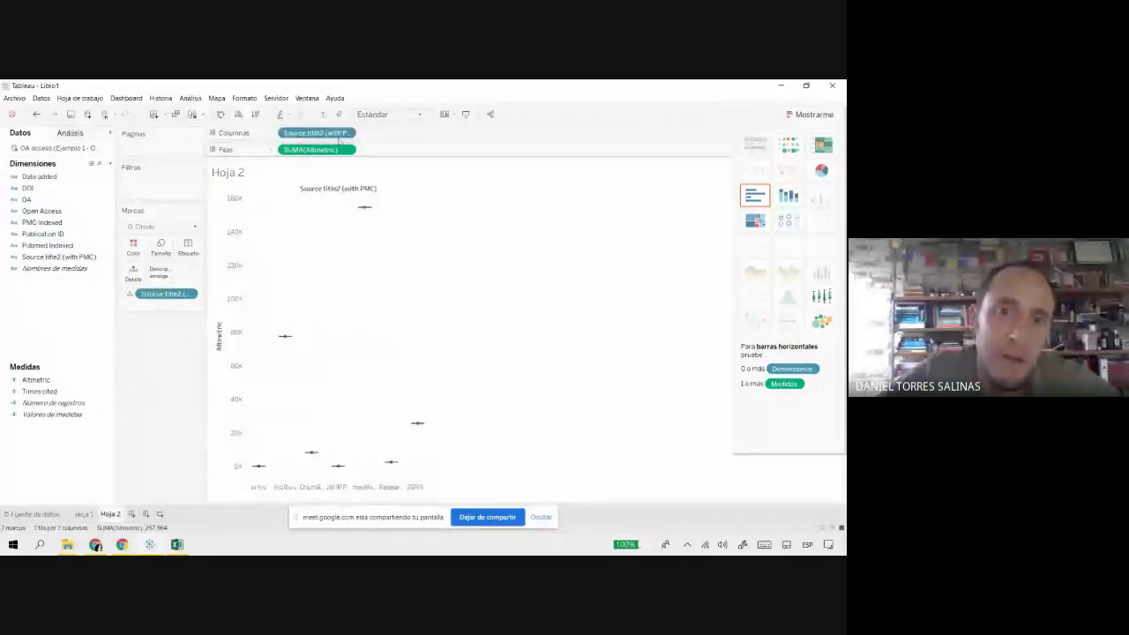
{"action": "left_click_drag", "start_coordinate": [135, 417], "coordinate": [414, 152]}
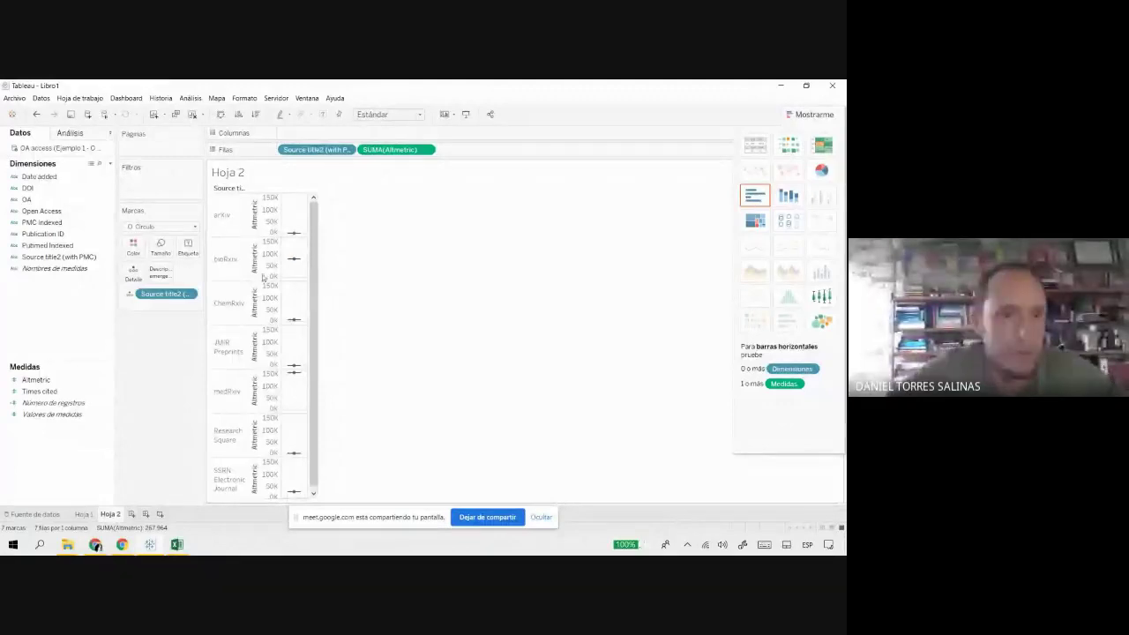
{"action": "left_click", "coordinate": [67, 234]}
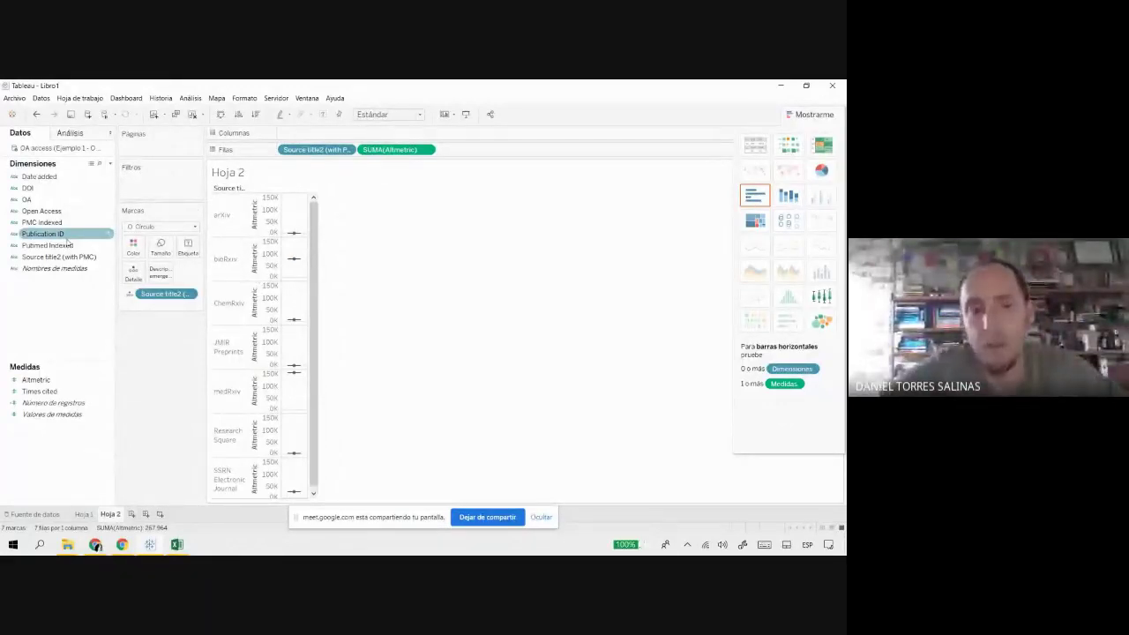
{"action": "left_click_drag", "start_coordinate": [67, 240], "coordinate": [258, 222]}
{"action": "left_click_drag", "start_coordinate": [232, 183], "coordinate": [327, 133]}
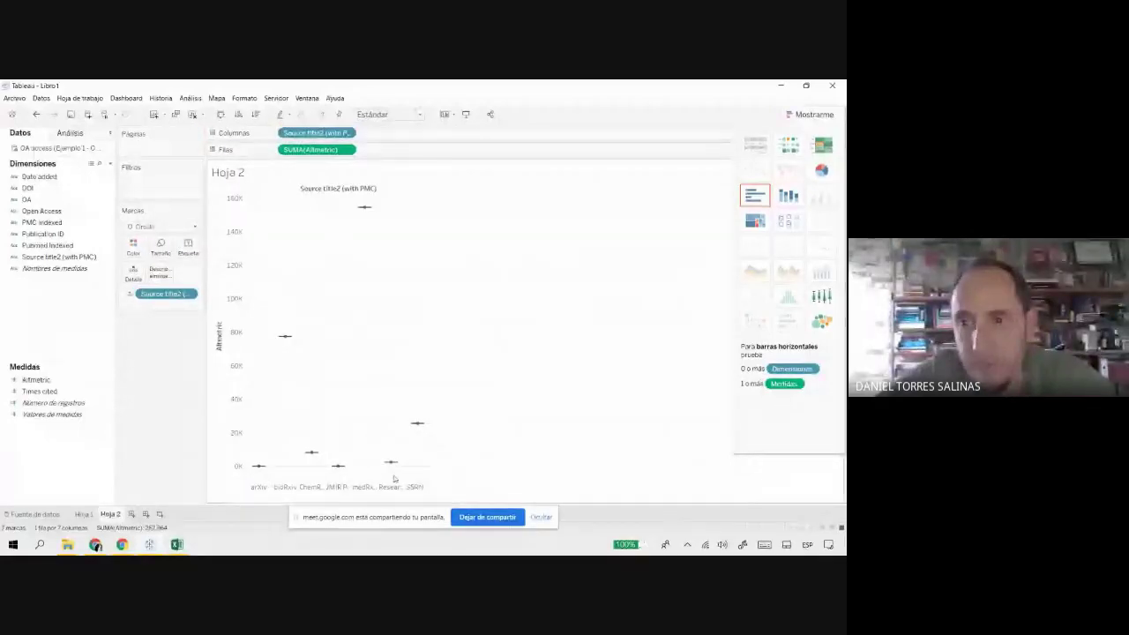
{"action": "left_click", "coordinate": [821, 297]}
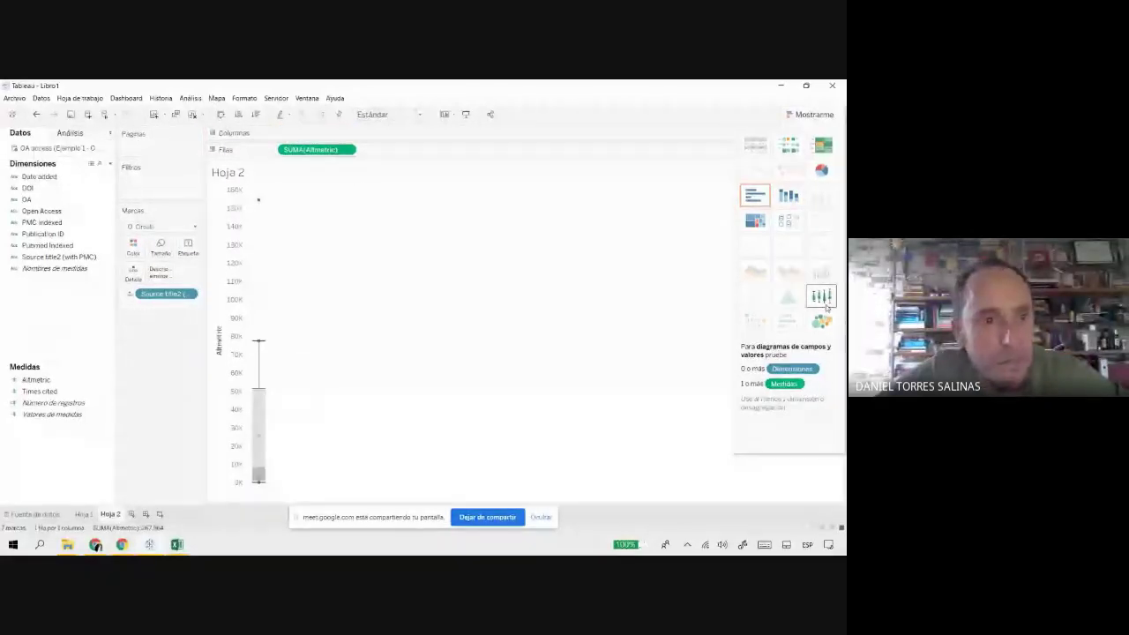
{"action": "left_click_drag", "start_coordinate": [61, 257], "coordinate": [322, 133]}
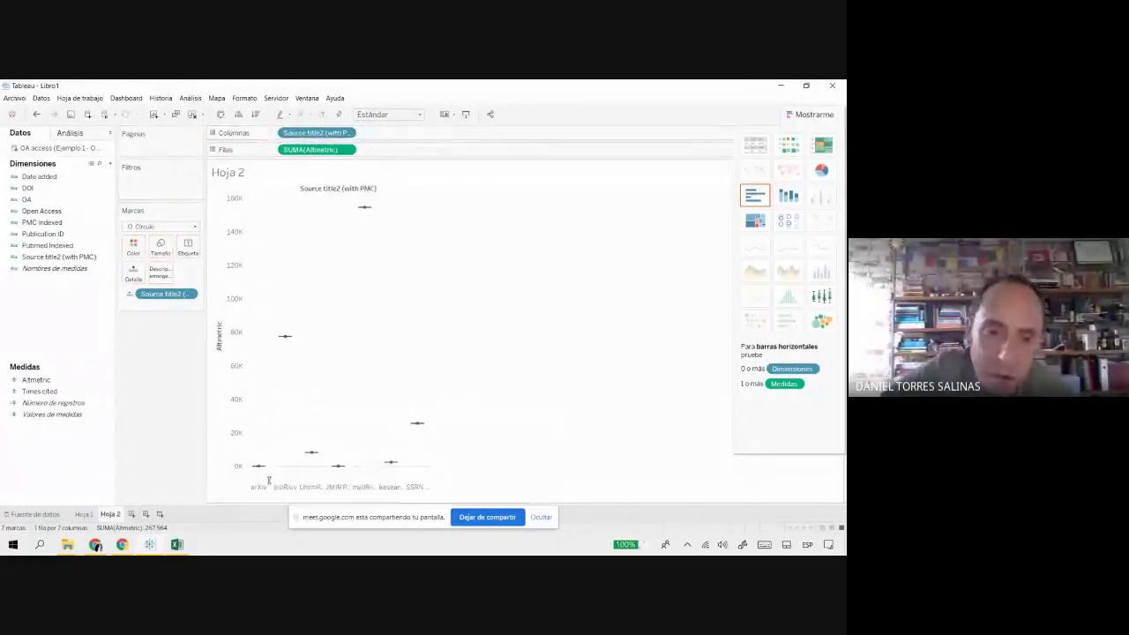
Step: Add a new worksheet with Source title2 (with PMC) in the rows, trying DOI as a second row field and removing it
{"action": "left_click", "coordinate": [132, 514]}
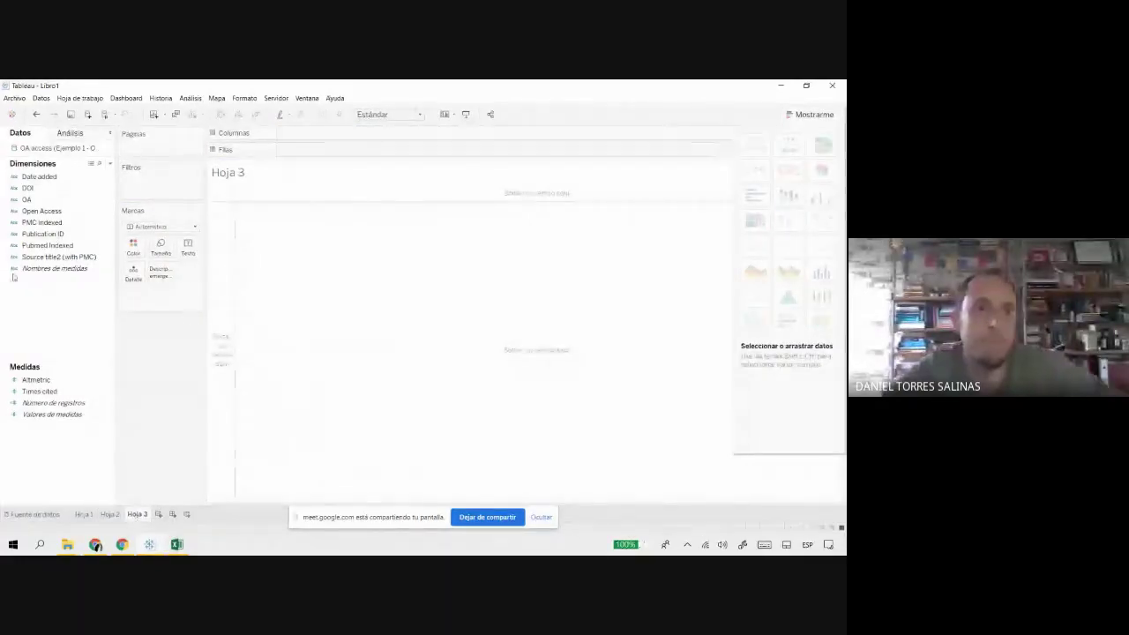
{"action": "left_click", "coordinate": [44, 257]}
{"action": "left_click_drag", "start_coordinate": [44, 258], "coordinate": [230, 316]}
{"action": "left_click", "coordinate": [57, 268]}
{"action": "left_click_drag", "start_coordinate": [31, 188], "coordinate": [281, 224]}
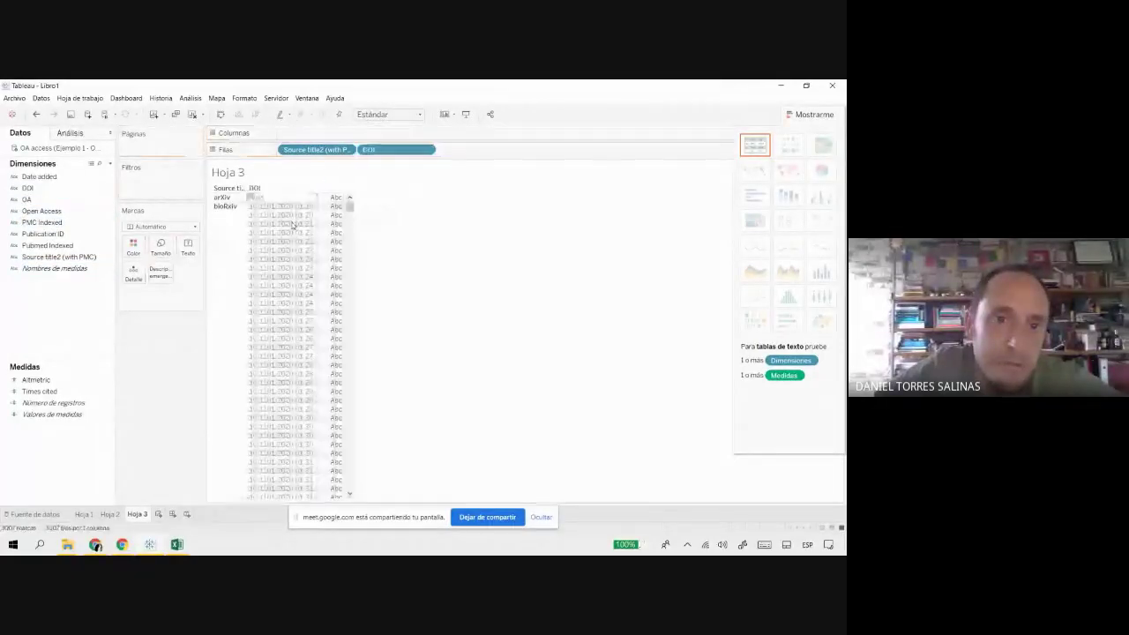
{"action": "left_click_drag", "start_coordinate": [403, 151], "coordinate": [62, 232]}
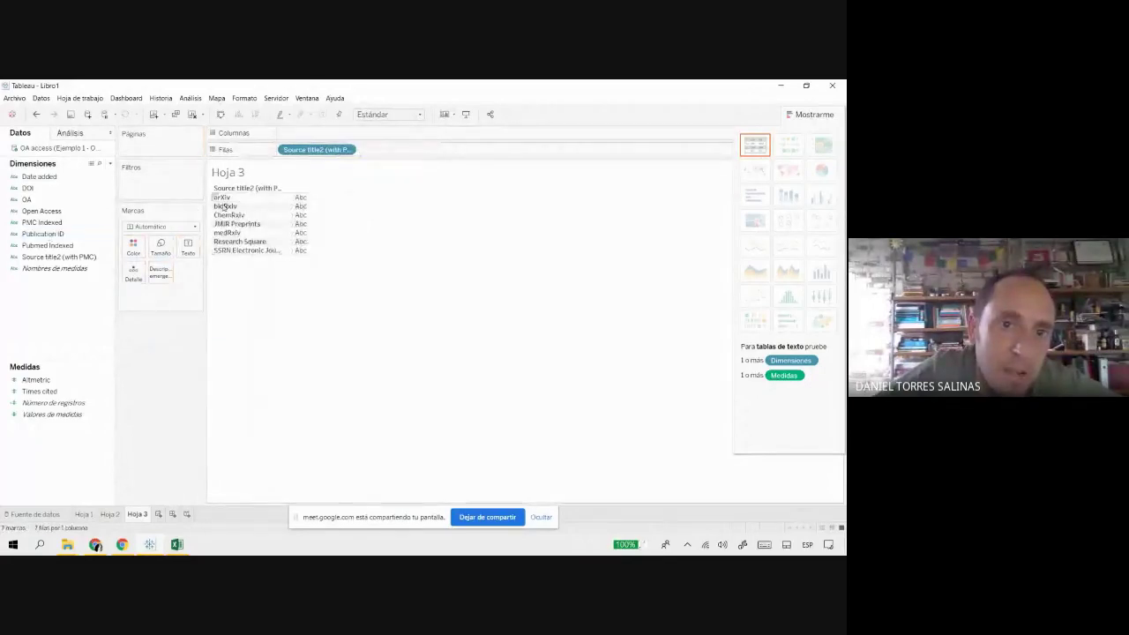
Step: Add summed Altmetric and a Source title2 (with PMC) column field to the Hoja 3 table, and convert it to a box plot
{"action": "left_click_drag", "start_coordinate": [35, 380], "coordinate": [300, 208]}
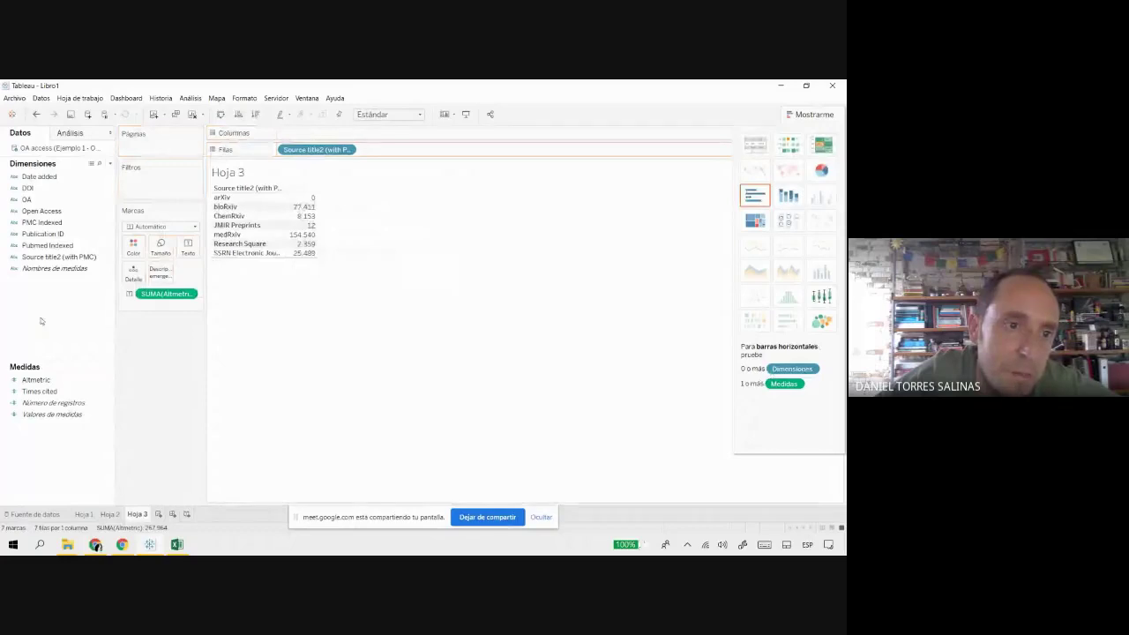
{"action": "left_click_drag", "start_coordinate": [46, 257], "coordinate": [362, 139]}
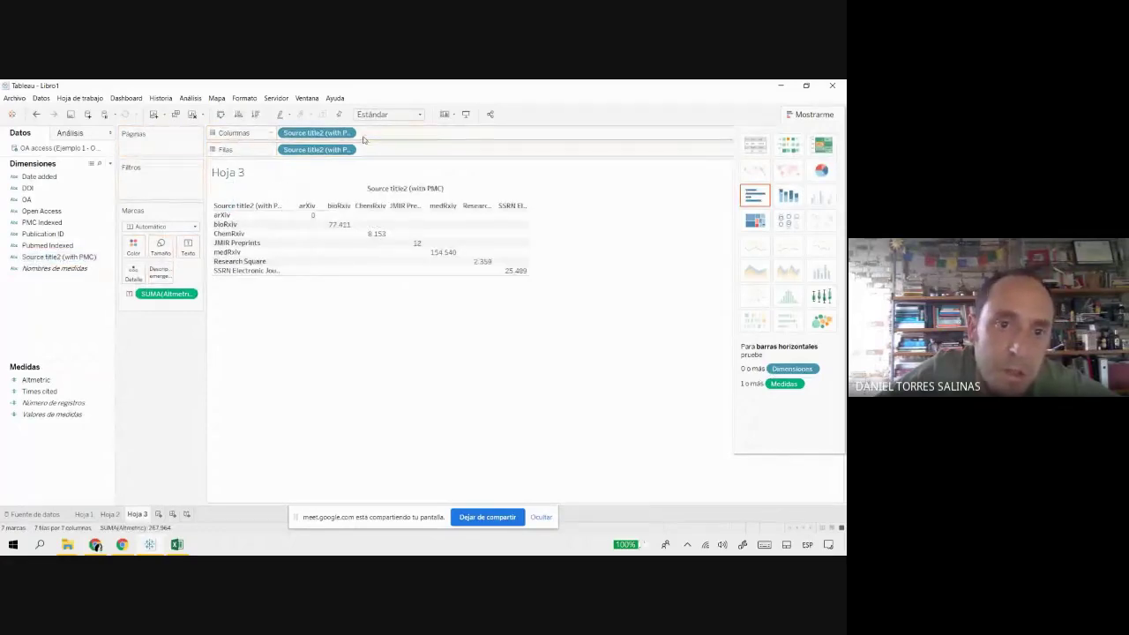
{"action": "left_click", "coordinate": [824, 295]}
Step: Set the Altmetric axis of the Hoja 3 box plot to a logarithmic scale
{"action": "right_click", "coordinate": [220, 342]}
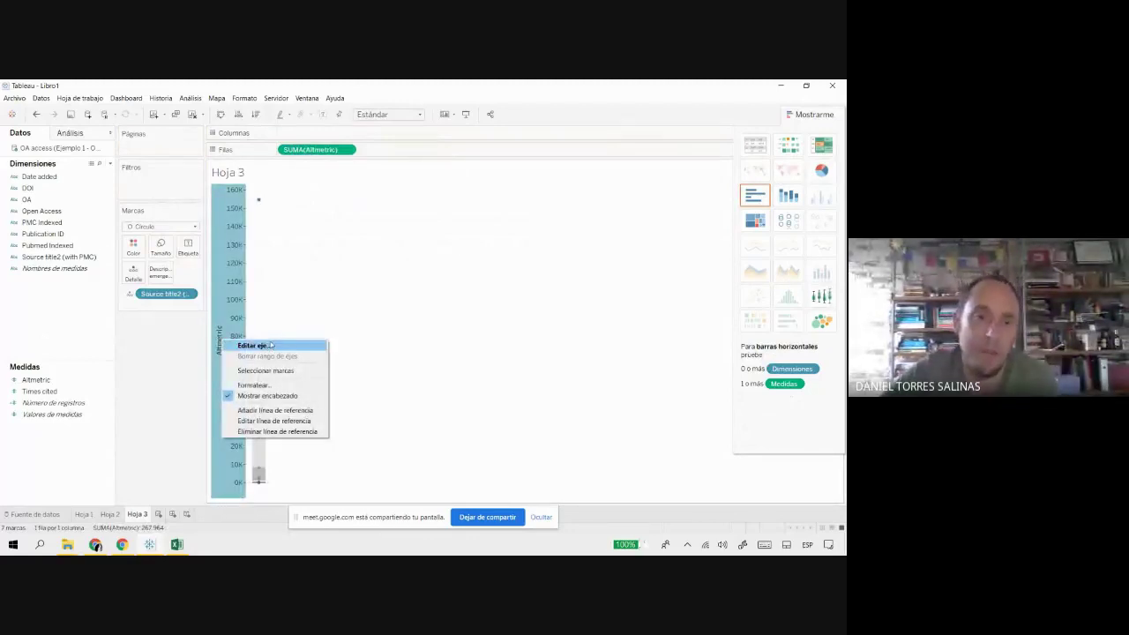
{"action": "left_click", "coordinate": [254, 345]}
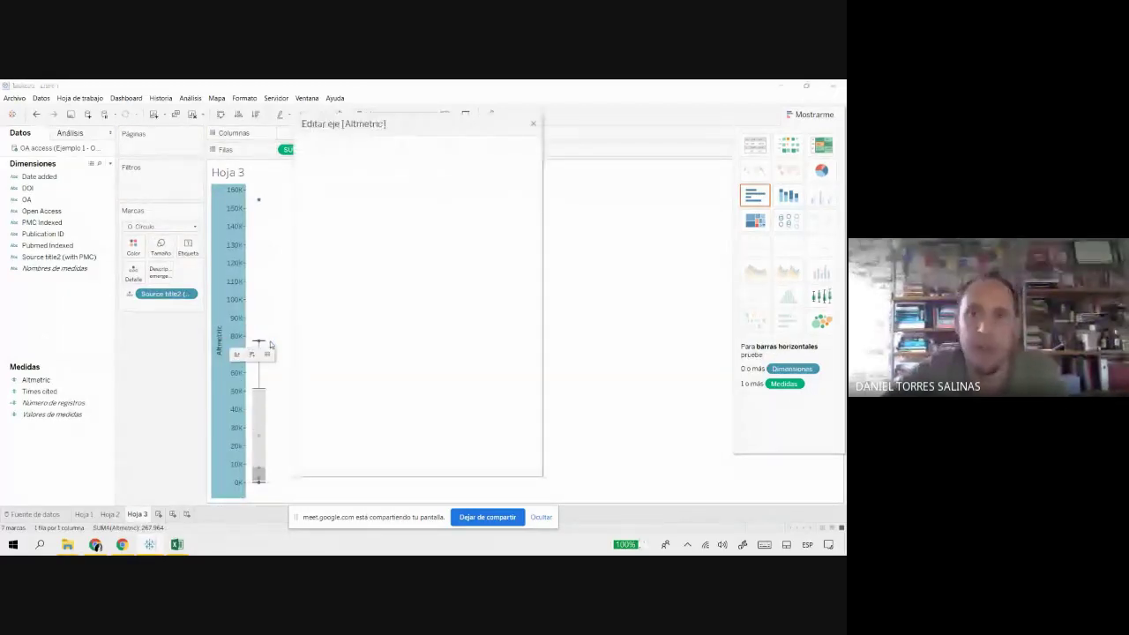
{"action": "left_click", "coordinate": [533, 123]}
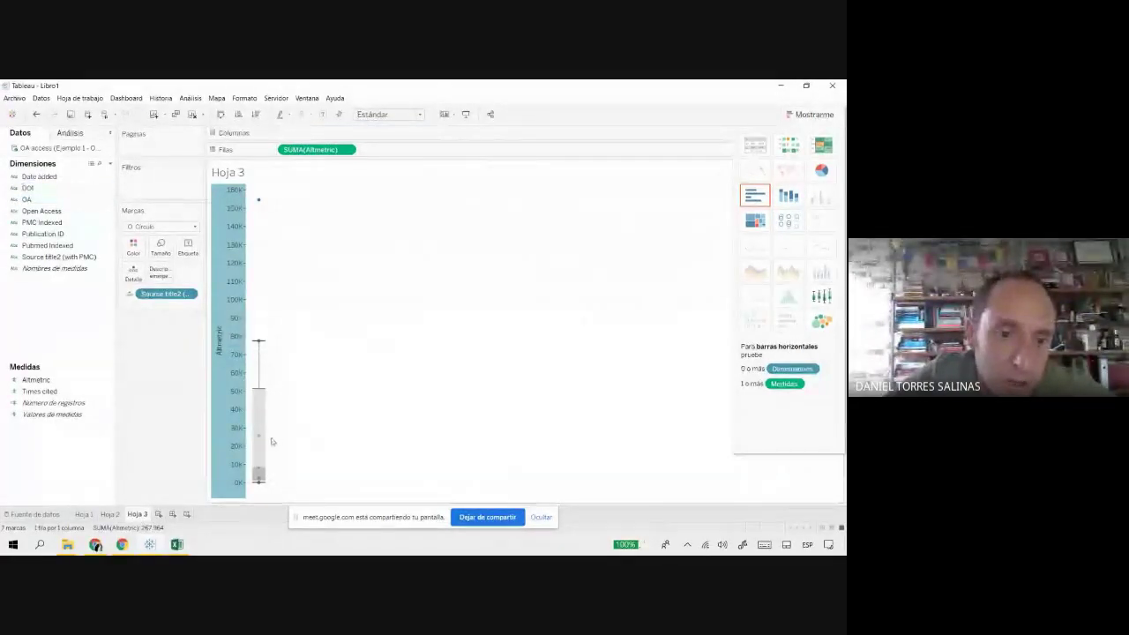
{"action": "right_click", "coordinate": [221, 311]}
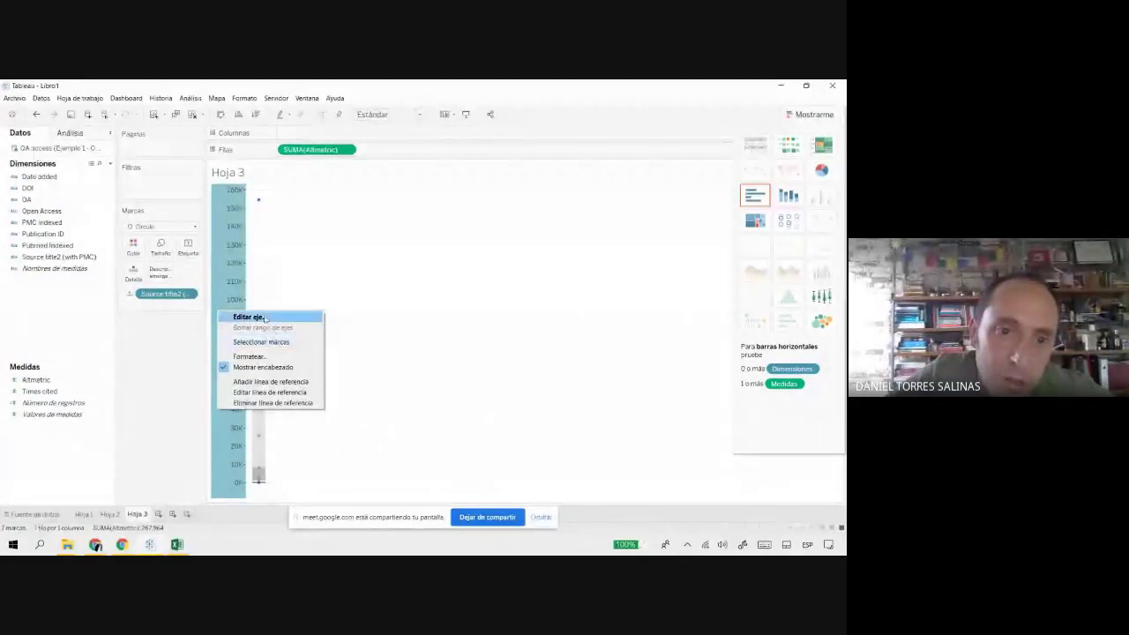
{"action": "left_click", "coordinate": [249, 317]}
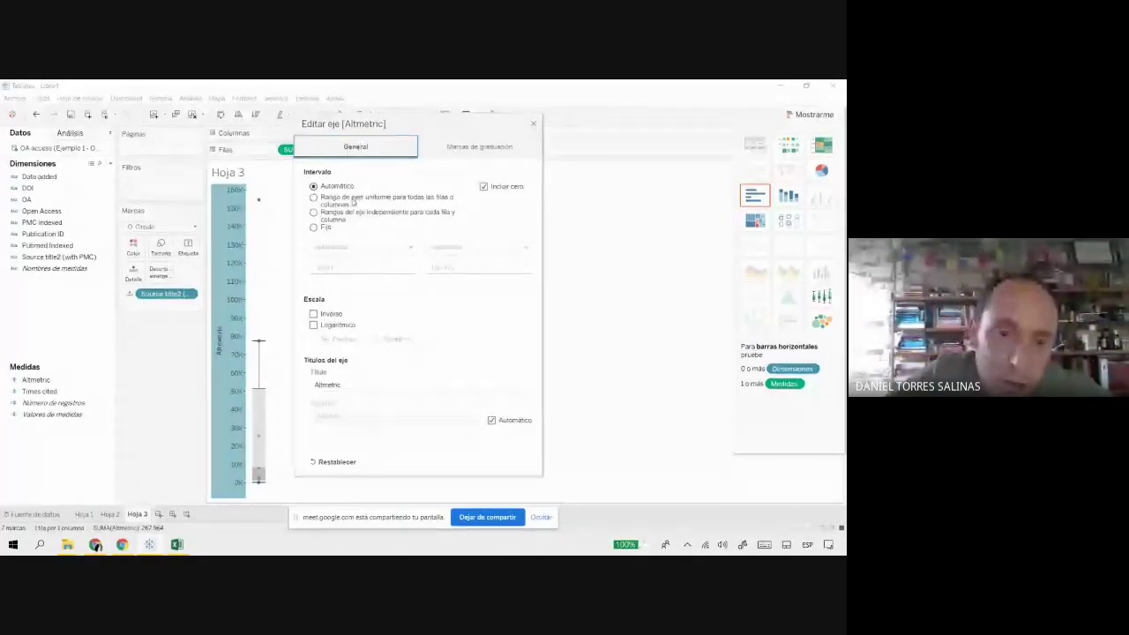
{"action": "left_click", "coordinate": [325, 326]}
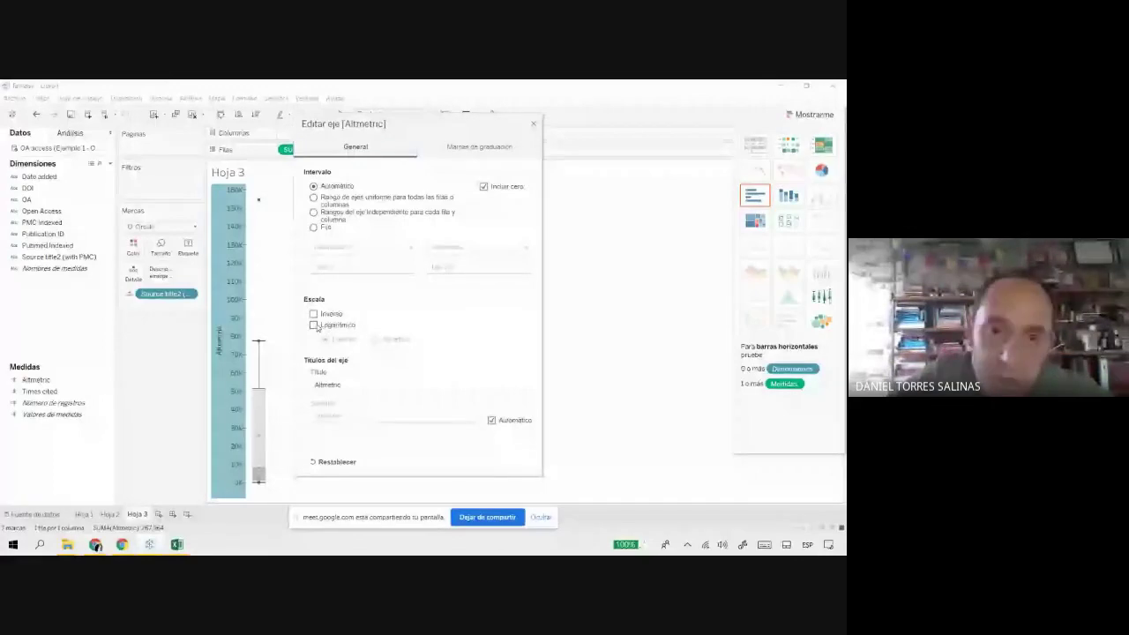
{"action": "left_click", "coordinate": [537, 125]}
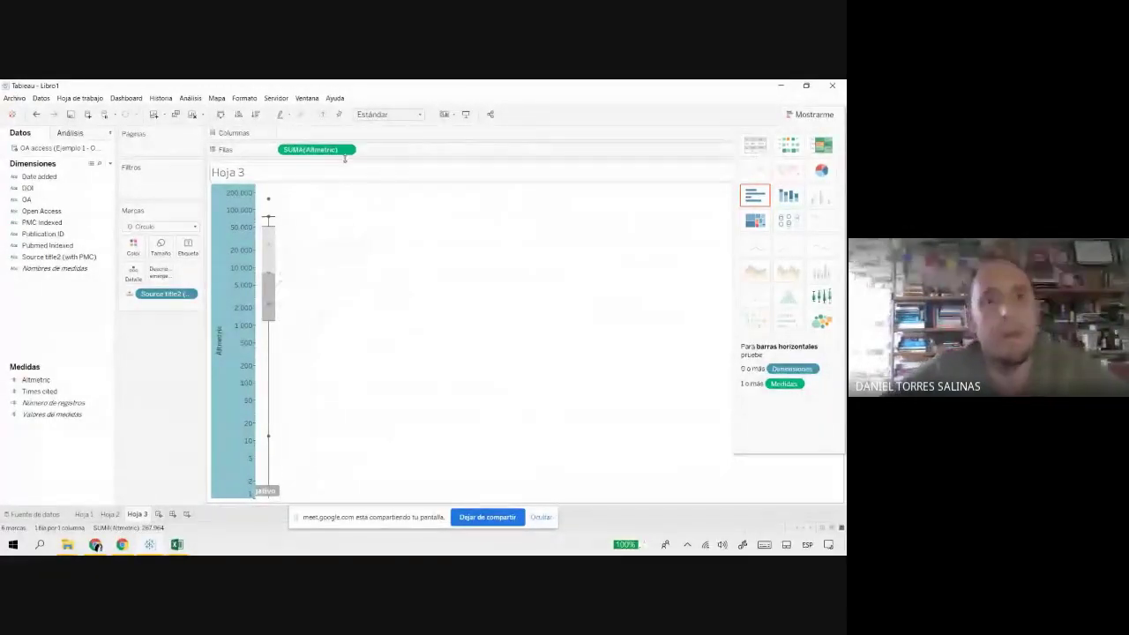
Step: Add DOI as a detail of the marks and split the box plot into columns by Source title2 (with PMC)
{"action": "right_click", "coordinate": [326, 150]}
{"action": "left_click_drag", "start_coordinate": [28, 200], "coordinate": [277, 308]}
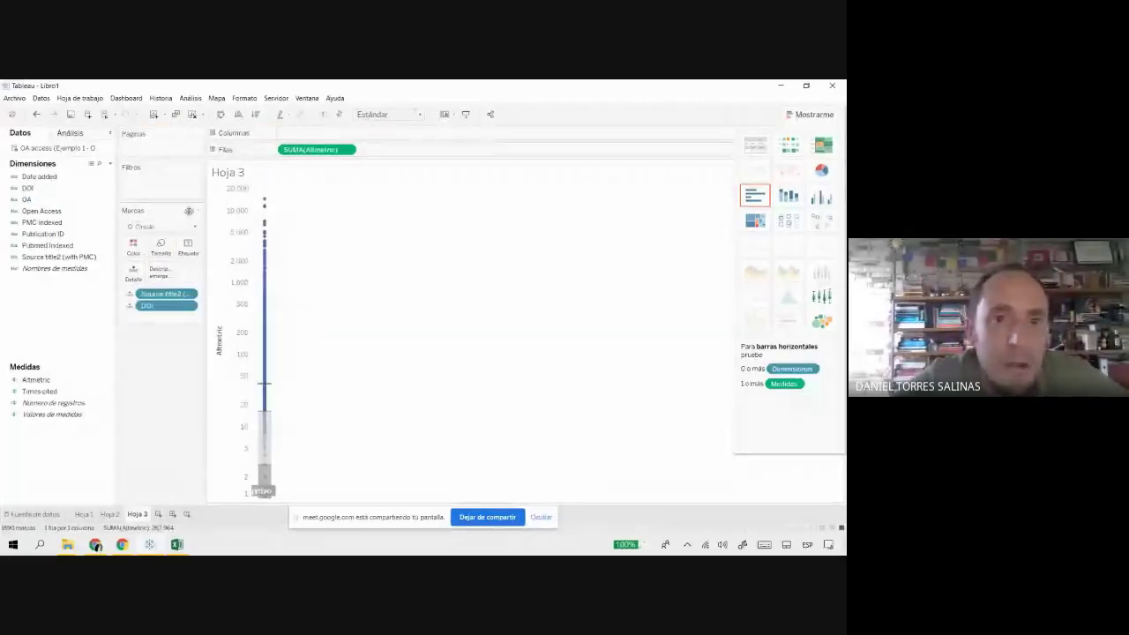
{"action": "mouse_move", "coordinate": [28, 200]}
{"action": "left_mouse_down"}
{"action": "mouse_move", "coordinate": [80, 209]}
{"action": "mouse_move", "coordinate": [54, 190]}
{"action": "mouse_move", "coordinate": [53, 202]}
{"action": "mouse_move", "coordinate": [53, 187]}
{"action": "mouse_move", "coordinate": [236, 231]}
{"action": "mouse_move", "coordinate": [263, 259]}
{"action": "mouse_move", "coordinate": [48, 188]}
{"action": "left_mouse_up"}
{"action": "left_click_drag", "start_coordinate": [42, 257], "coordinate": [351, 134]}
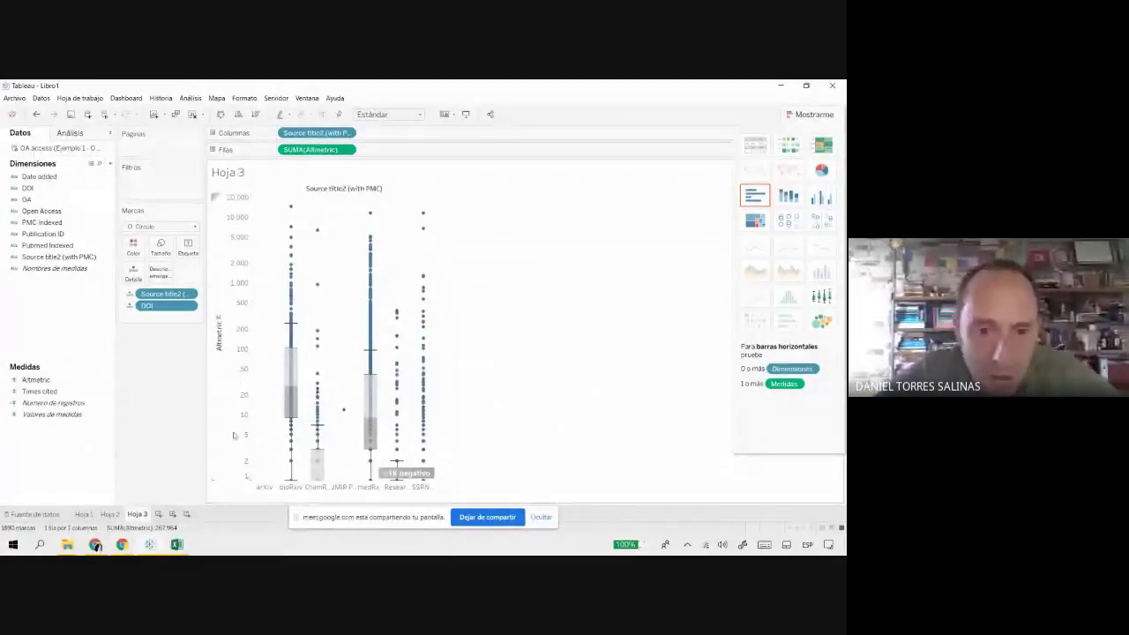
{"action": "mouse_move", "coordinate": [293, 412]}
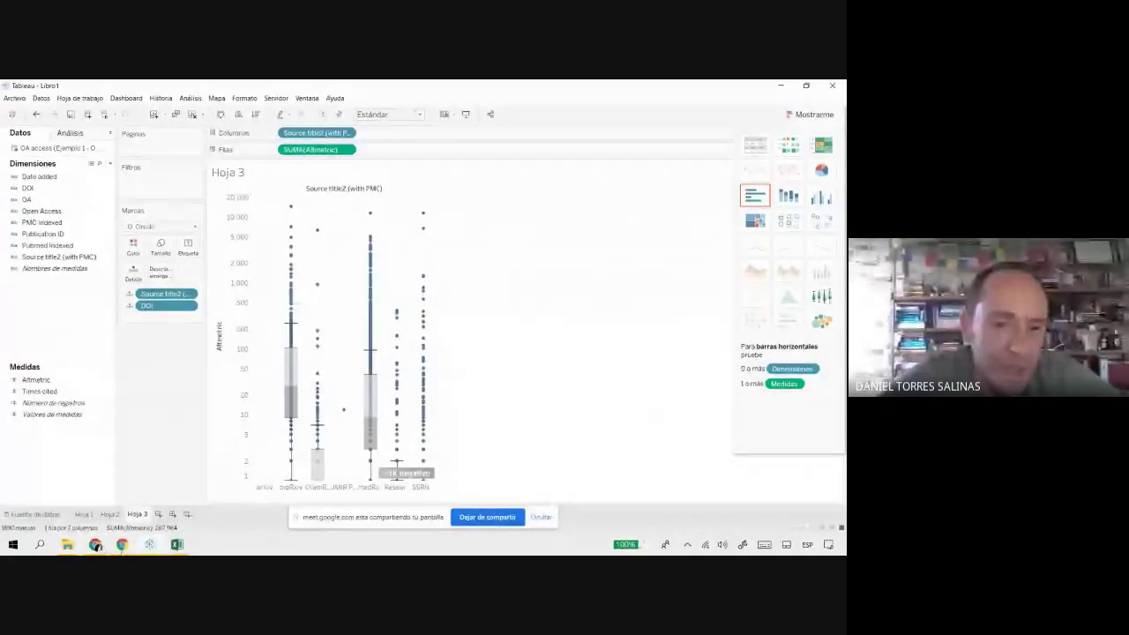
Step: Switch to the GitHub session outline in Chrome, highlight the "Inclusión de análisis (pestaña)" item, and return to Tableau
{"action": "left_click", "coordinate": [122, 544]}
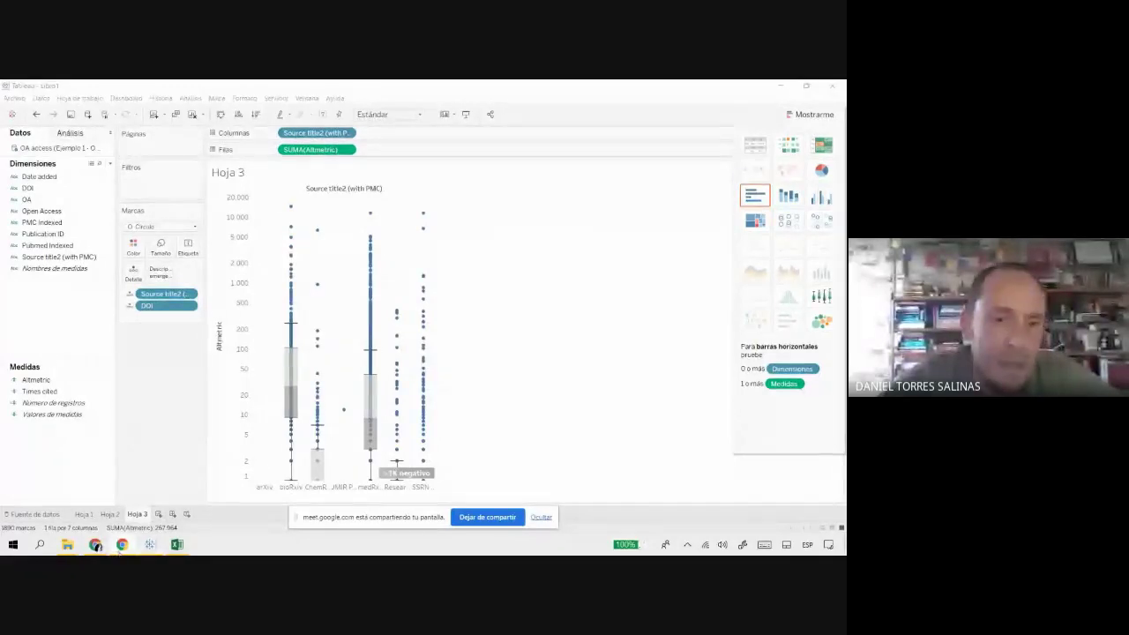
{"action": "left_click", "coordinate": [77, 88]}
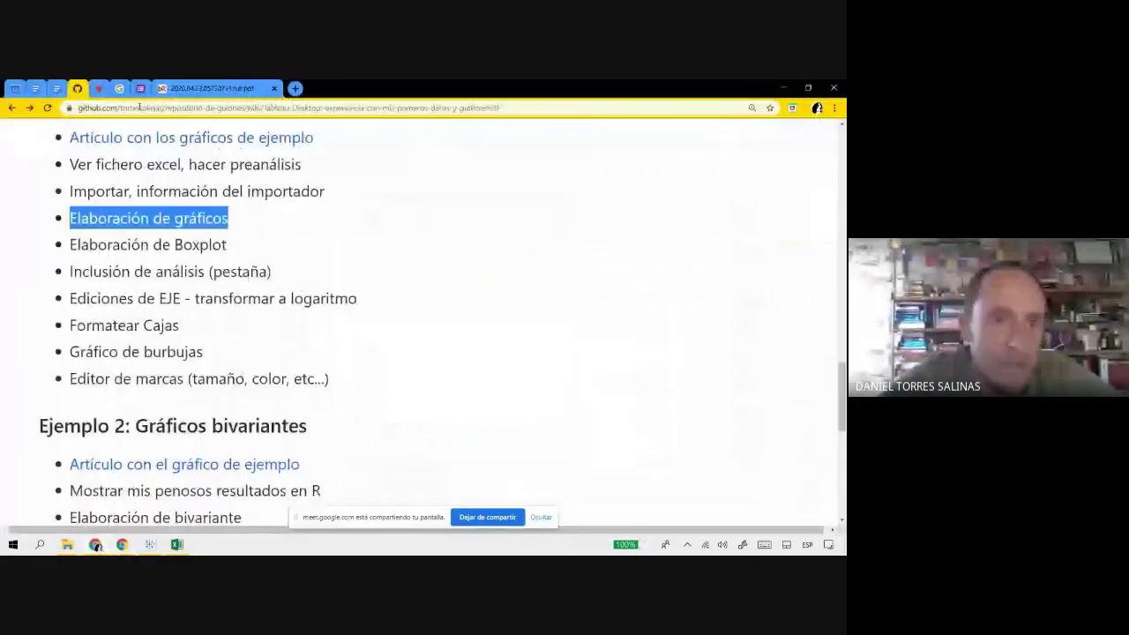
{"action": "scroll", "coordinate": [212, 193], "scroll_direction": "down", "scroll_amount": 1}
{"action": "left_click_drag", "start_coordinate": [69, 217], "coordinate": [272, 216]}
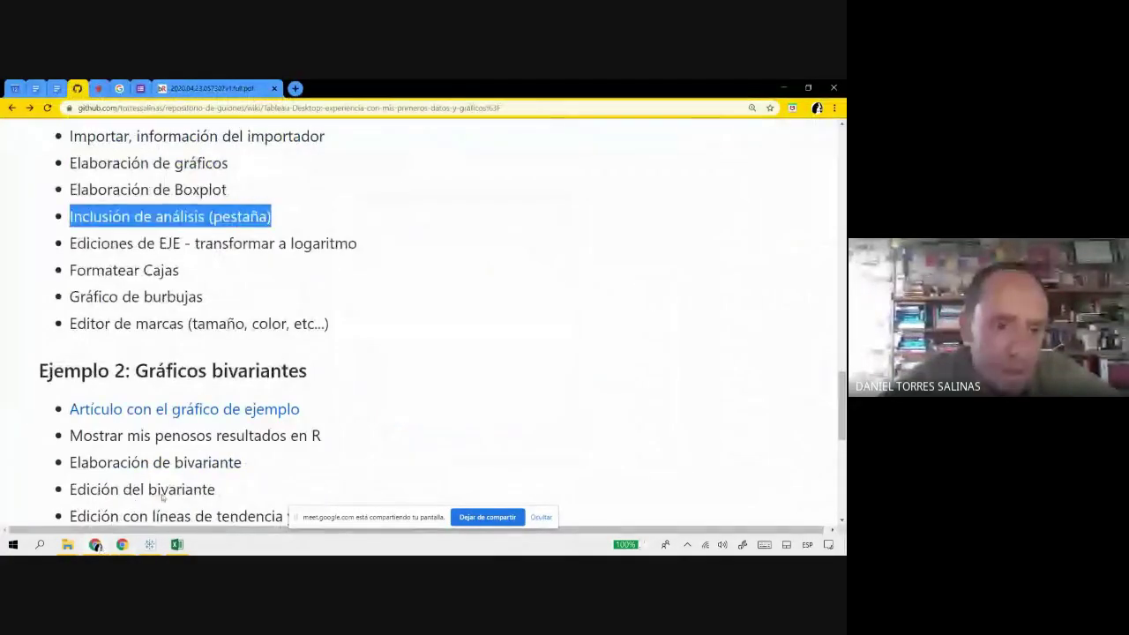
{"action": "left_click", "coordinate": [130, 550]}
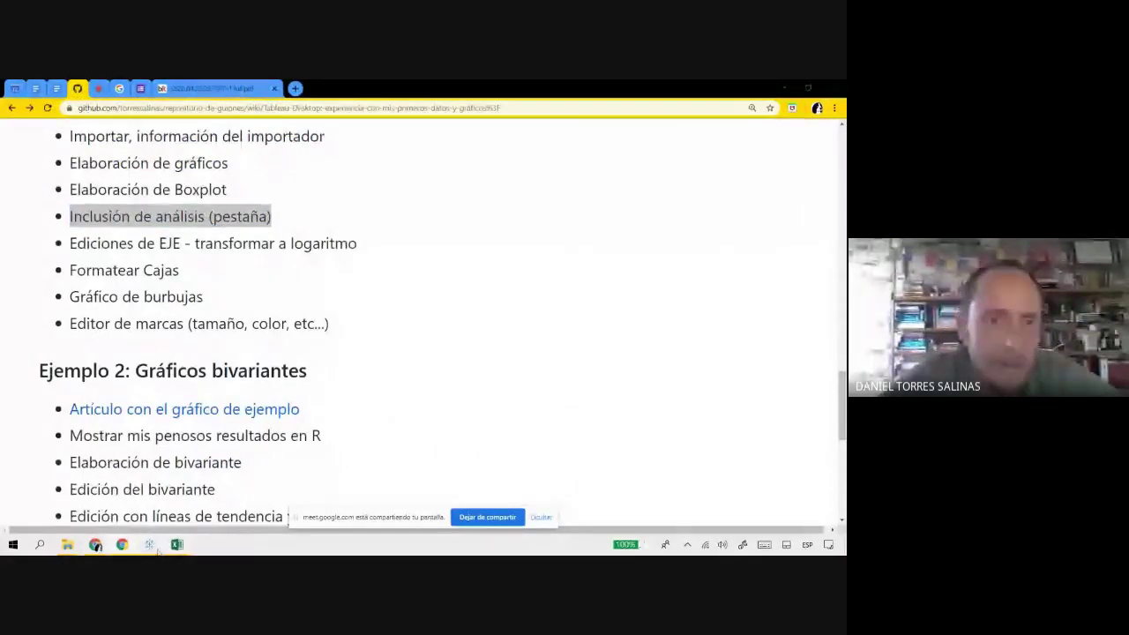
{"action": "left_click", "coordinate": [150, 545]}
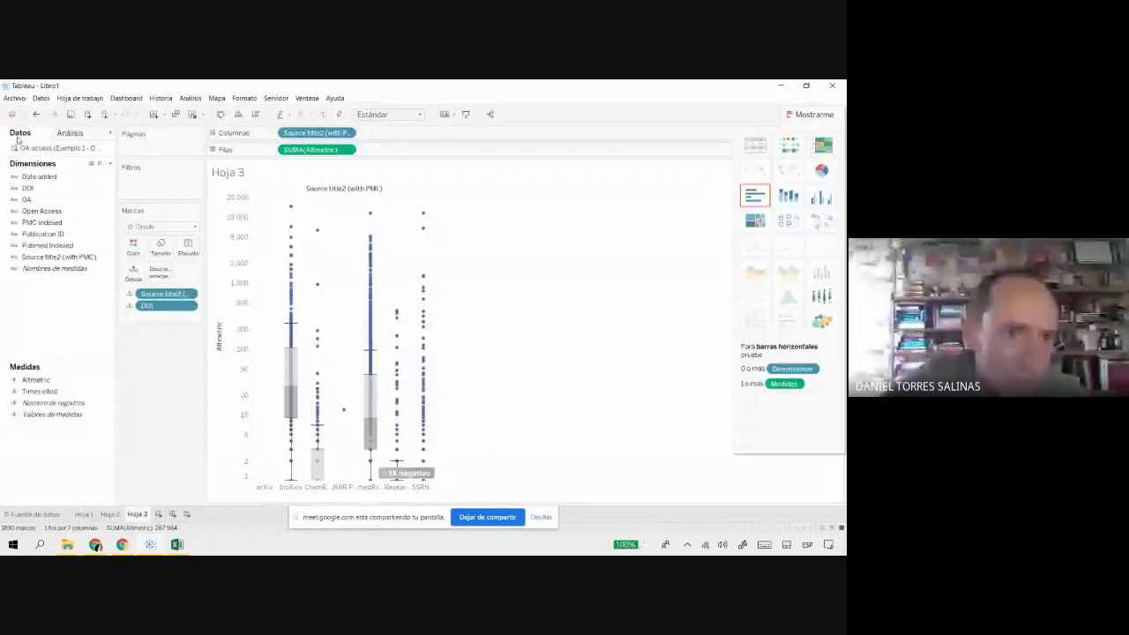
Step: Try an average line and a median with quartiles on the box plot, and undo the median with quartiles
{"action": "left_click", "coordinate": [72, 133]}
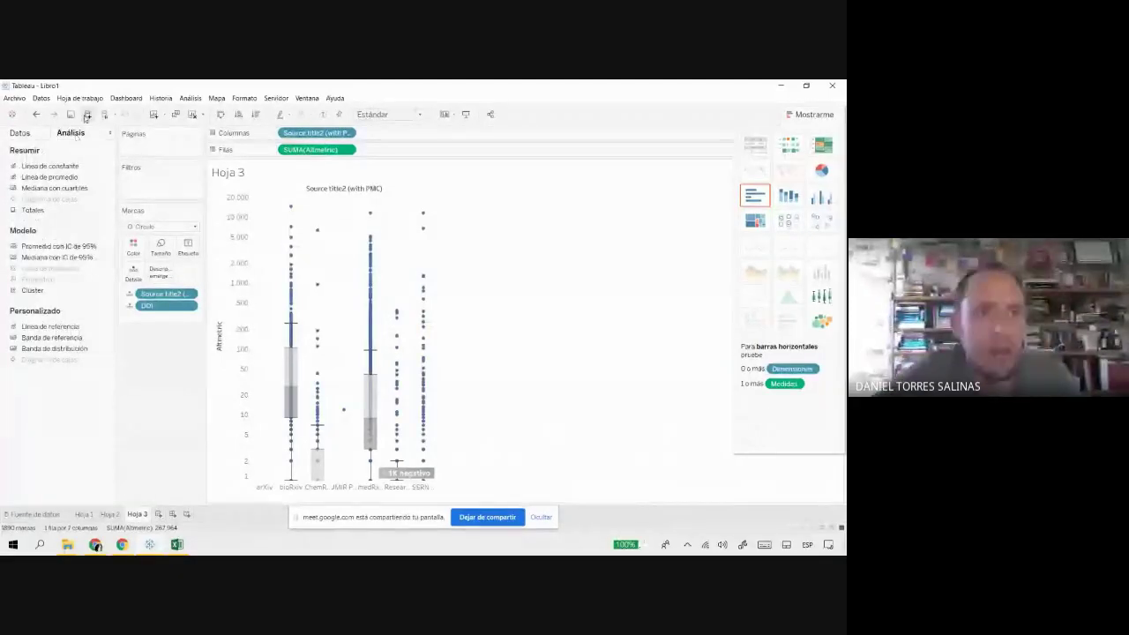
{"action": "double_click", "coordinate": [76, 178]}
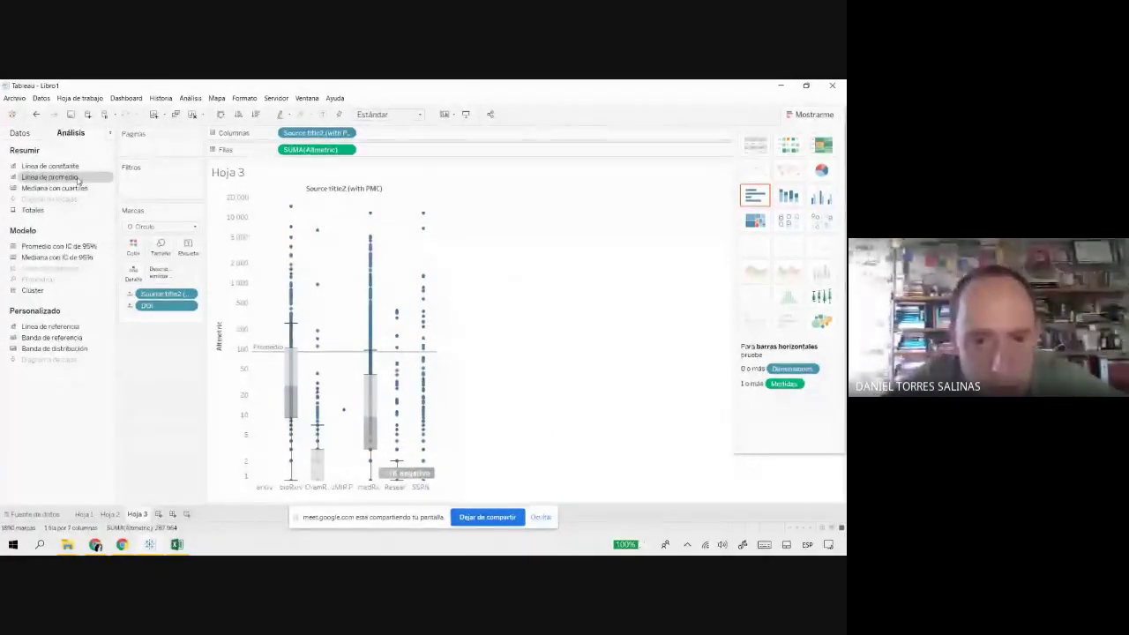
{"action": "mouse_move", "coordinate": [385, 355]}
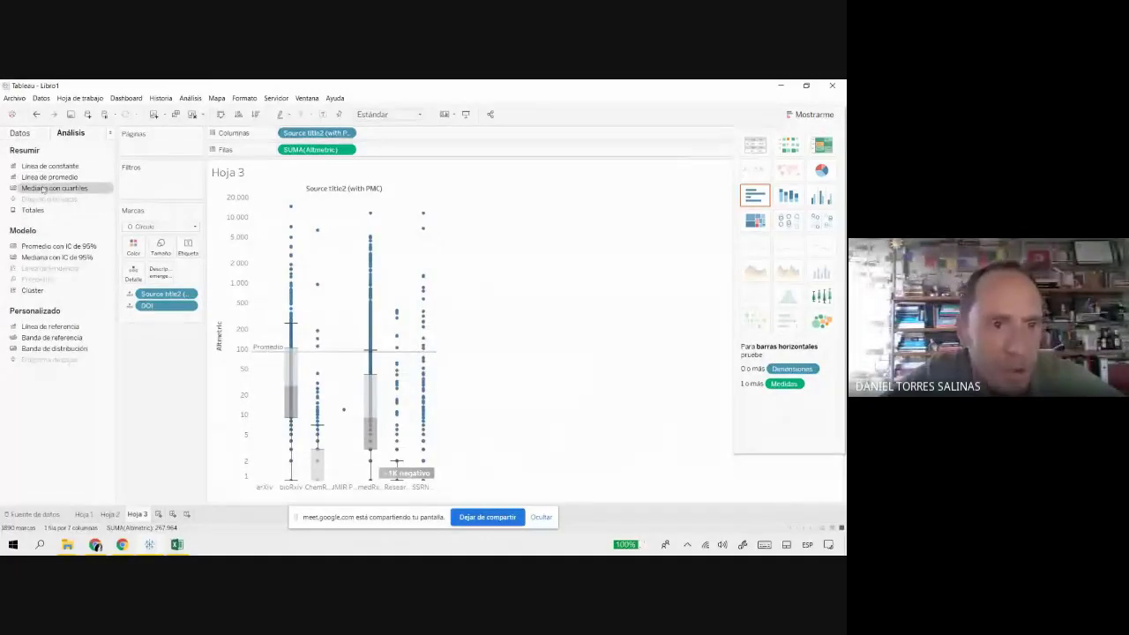
{"action": "double_click", "coordinate": [43, 189]}
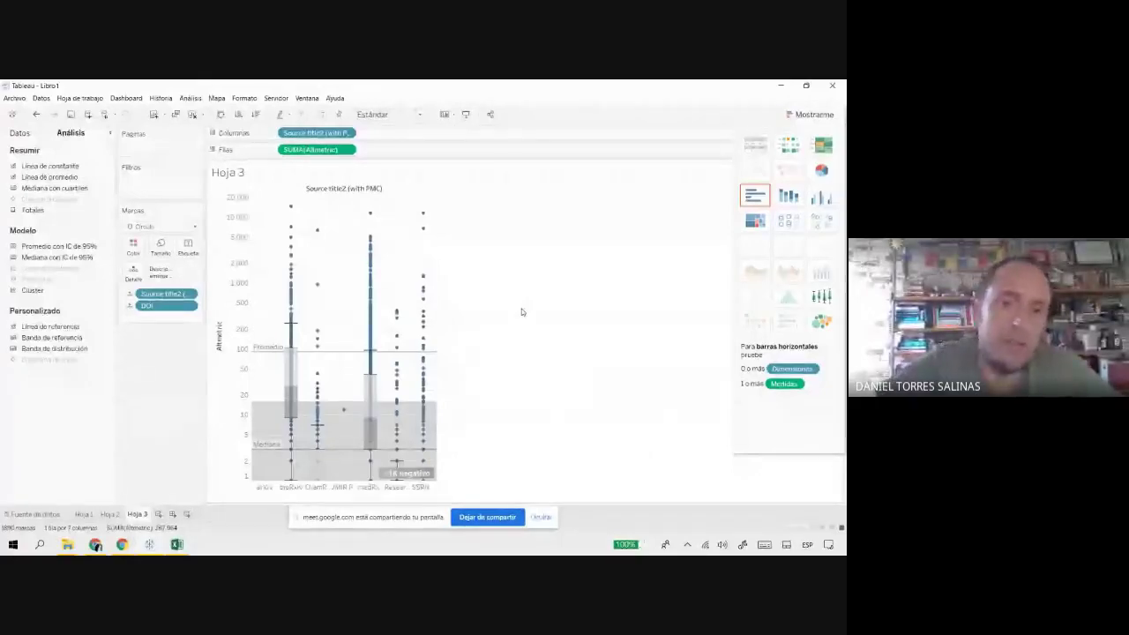
{"action": "key", "text": "ctrl+z"}
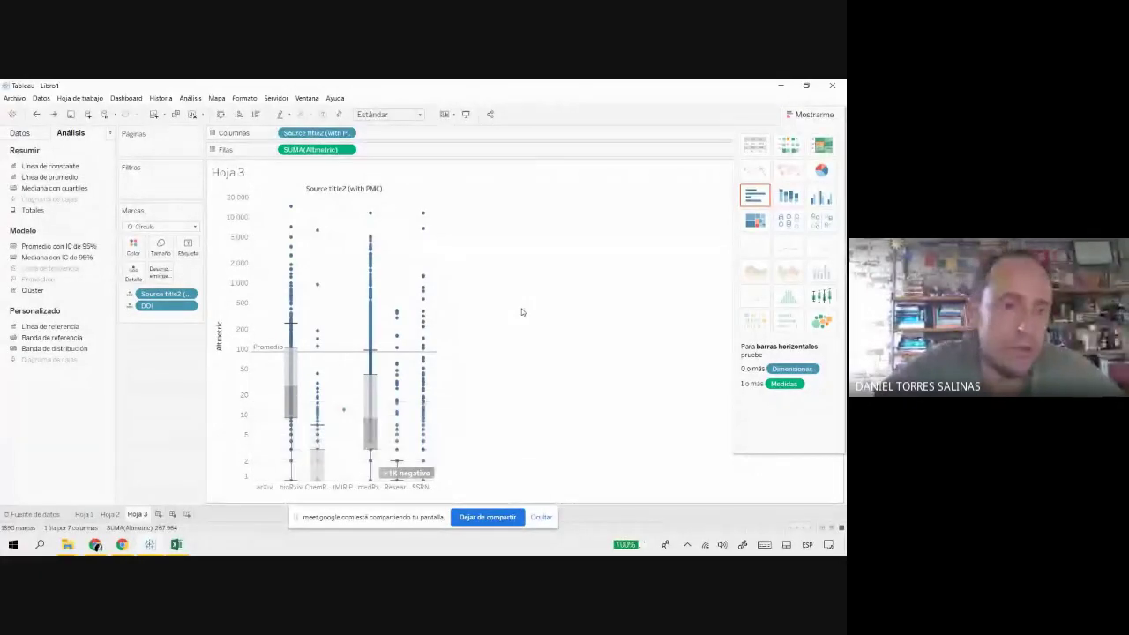
Step: Try the average and the median with 95% confidence intervals on the chart, and undo the added analysis lines
{"action": "double_click", "coordinate": [81, 247]}
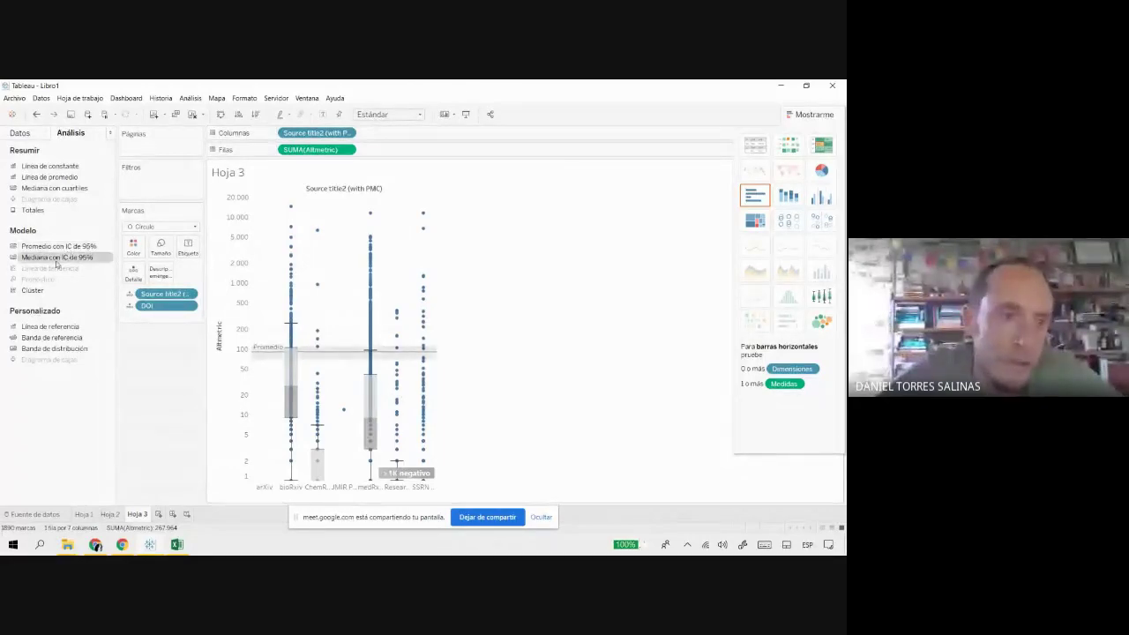
{"action": "double_click", "coordinate": [57, 257]}
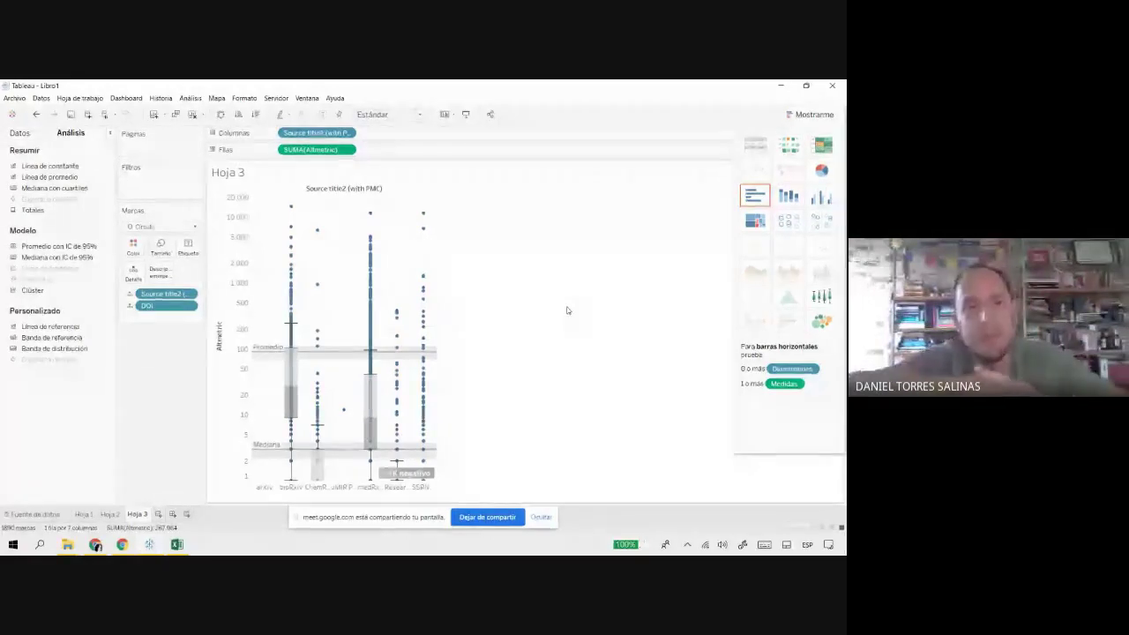
{"action": "key", "text": "ctrl+z"}
{"action": "key", "text": "ctrl+z"}
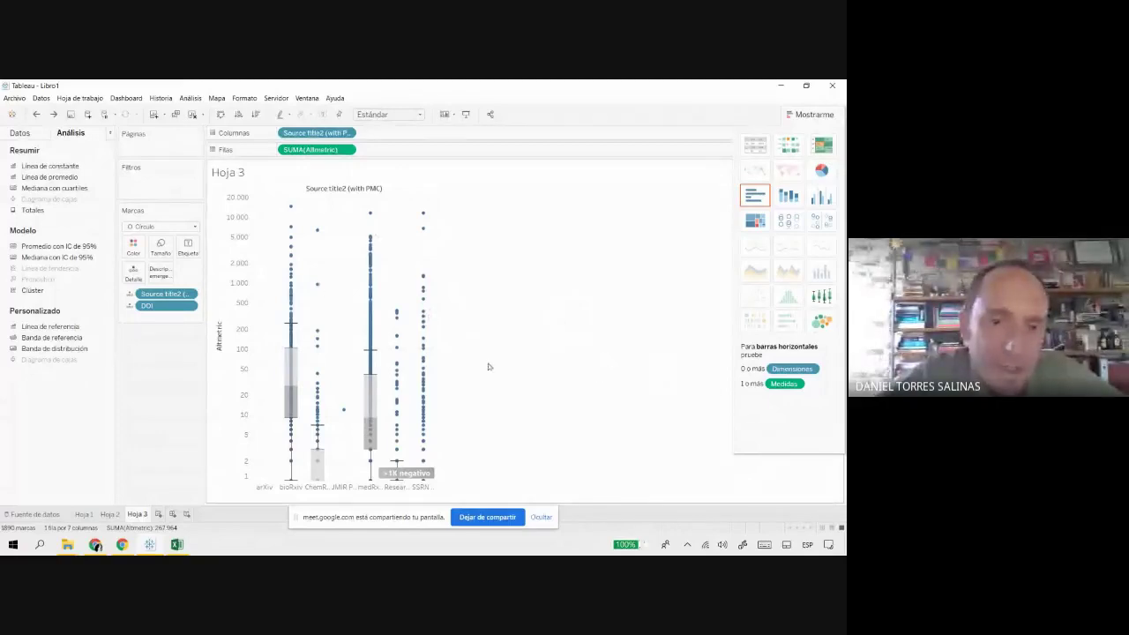
Step: Format the box plot's boxes with an orange fill and raise the fill's opacity
{"action": "right_click", "coordinate": [294, 372]}
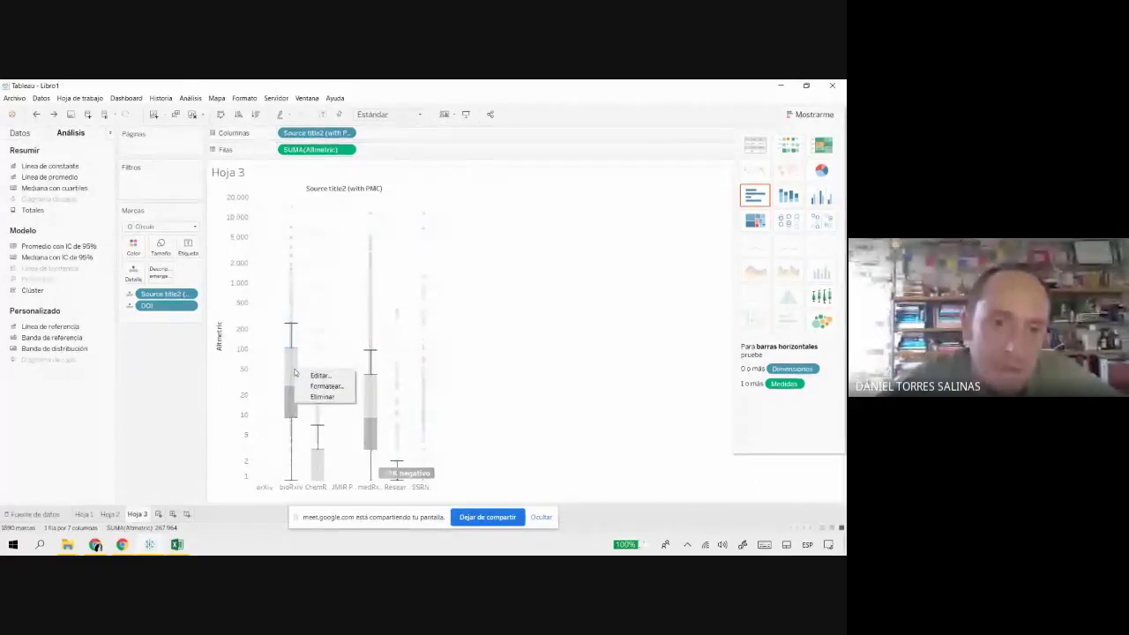
{"action": "left_click", "coordinate": [579, 389]}
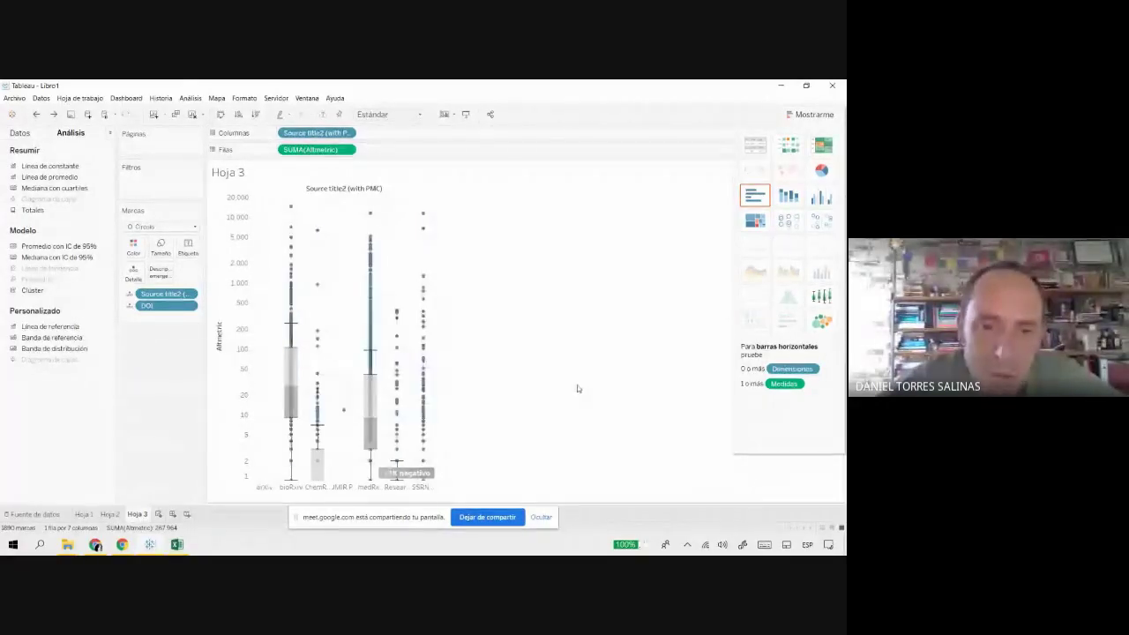
{"action": "right_click", "coordinate": [295, 378]}
{"action": "left_click", "coordinate": [296, 383]}
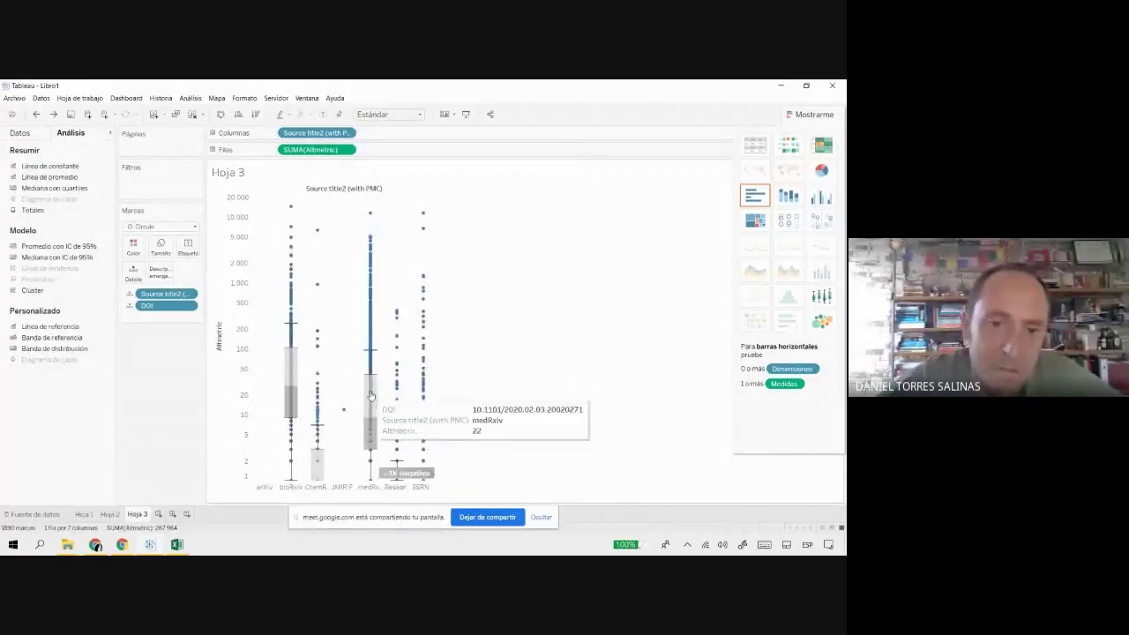
{"action": "right_click", "coordinate": [374, 397]}
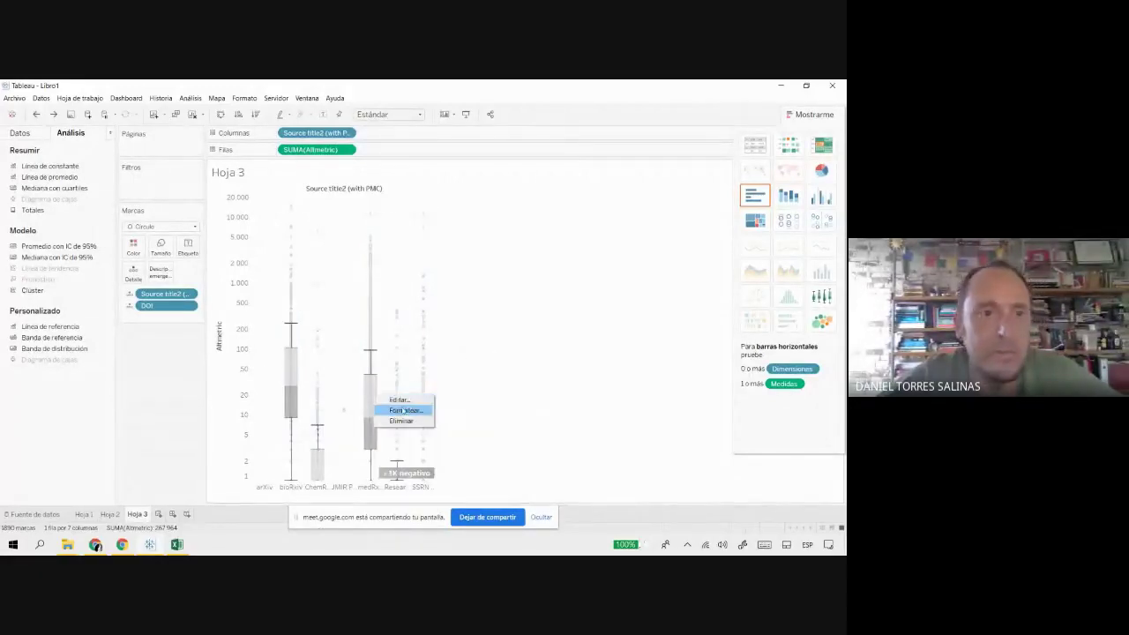
{"action": "left_click", "coordinate": [403, 410]}
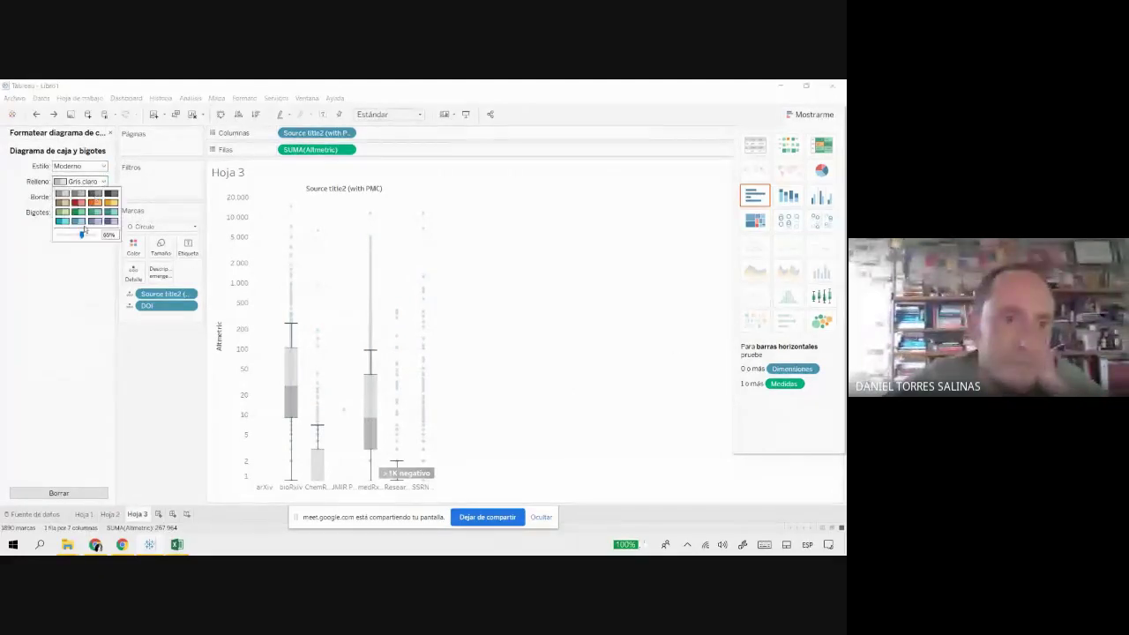
{"action": "left_click", "coordinate": [93, 204]}
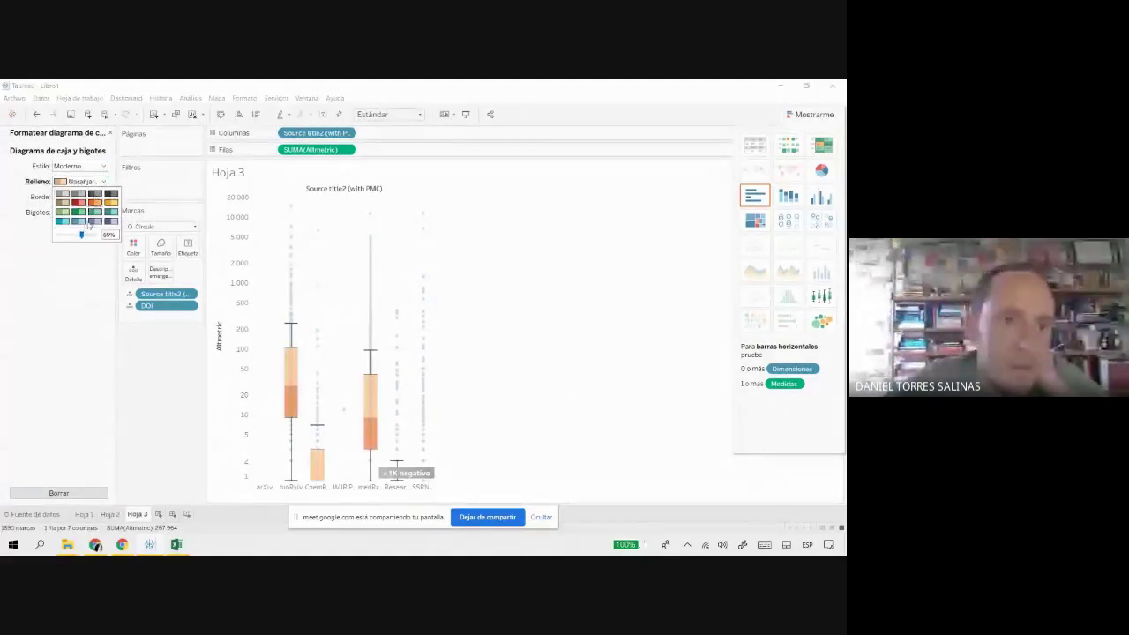
{"action": "left_click_drag", "start_coordinate": [81, 234], "coordinate": [91, 235]}
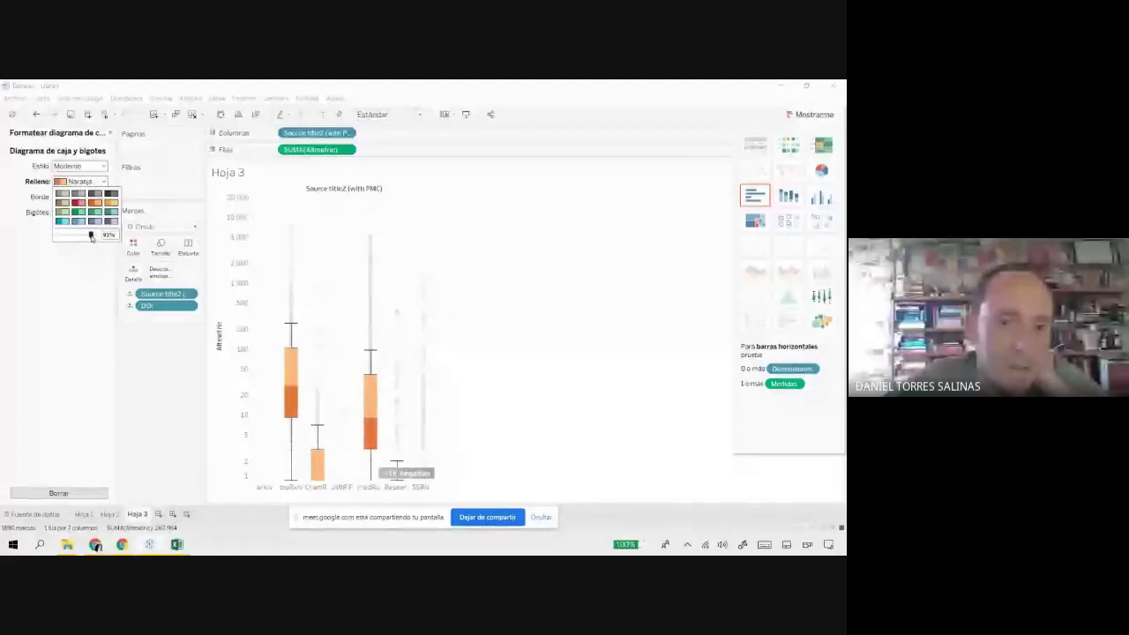
{"action": "left_click", "coordinate": [77, 284]}
Step: Change the box plot to the "Clásico" style and give the boxes a thicker border
{"action": "left_click", "coordinate": [79, 181]}
{"action": "left_click", "coordinate": [89, 166]}
{"action": "left_click", "coordinate": [88, 201]}
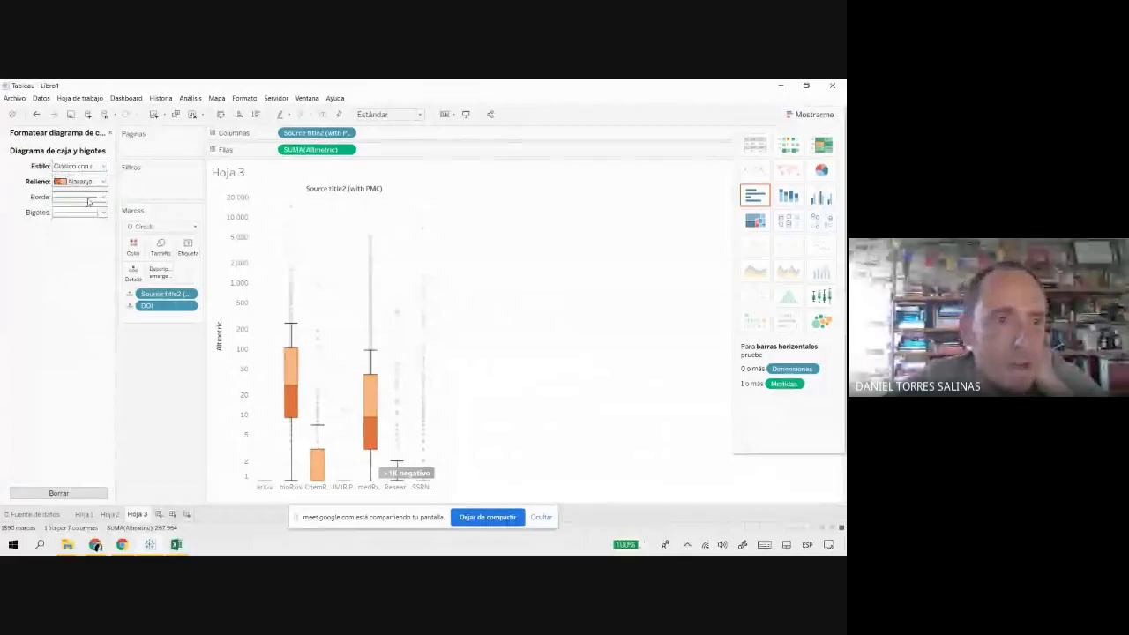
{"action": "left_click", "coordinate": [79, 197]}
{"action": "left_click", "coordinate": [113, 230]}
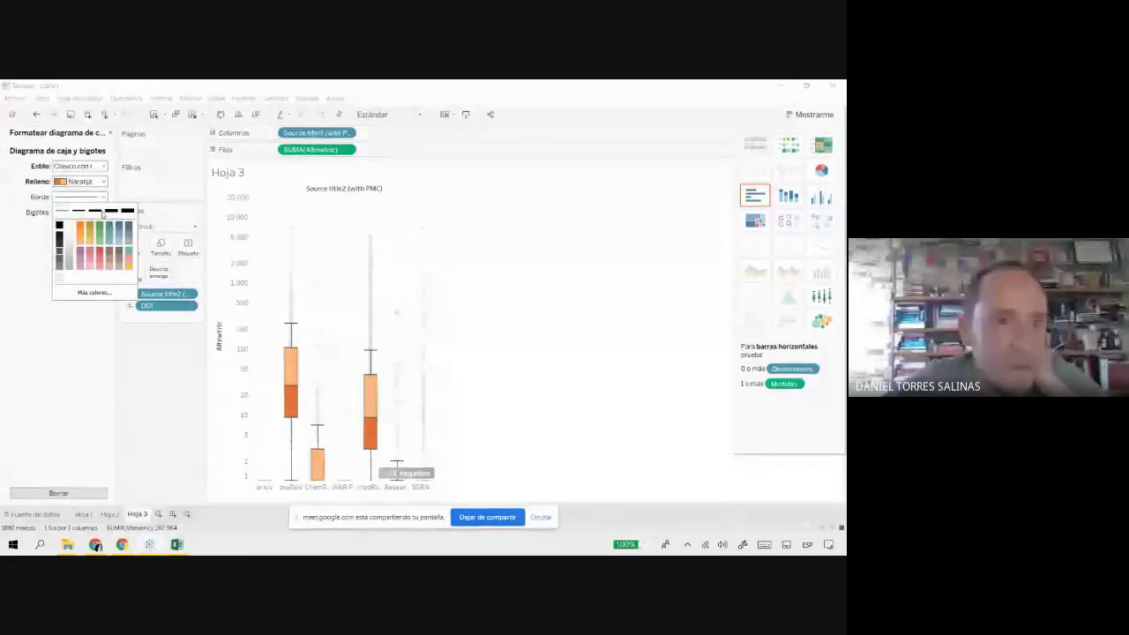
{"action": "left_click", "coordinate": [38, 254]}
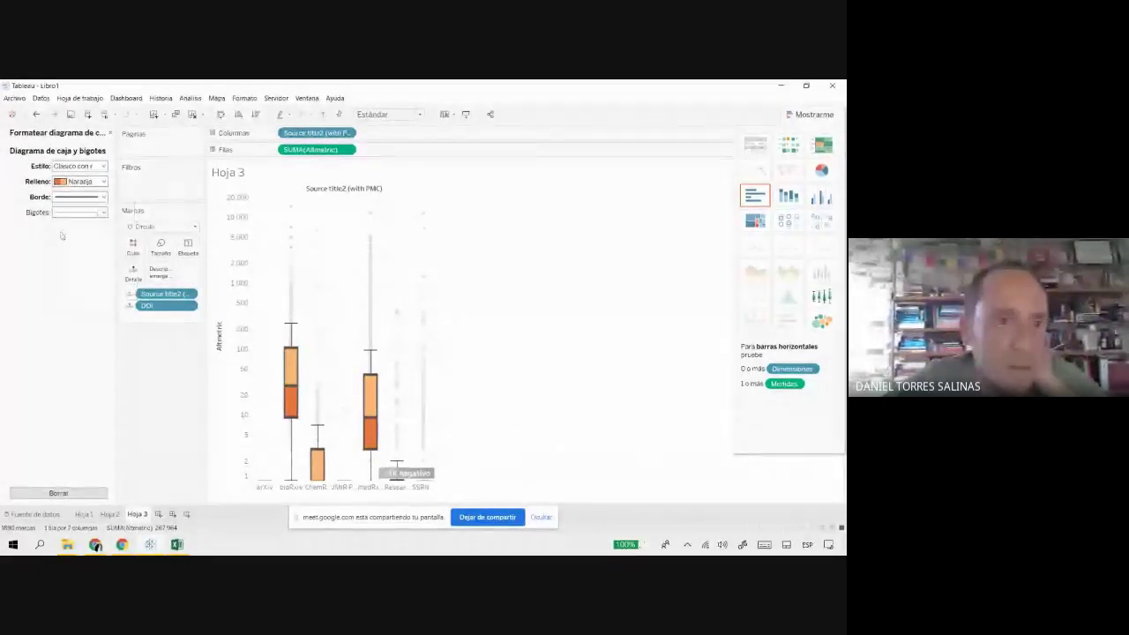
Step: Color the box plot's whiskers red
{"action": "left_click", "coordinate": [80, 211]}
{"action": "left_click", "coordinate": [103, 283]}
{"action": "left_click", "coordinate": [71, 369]}
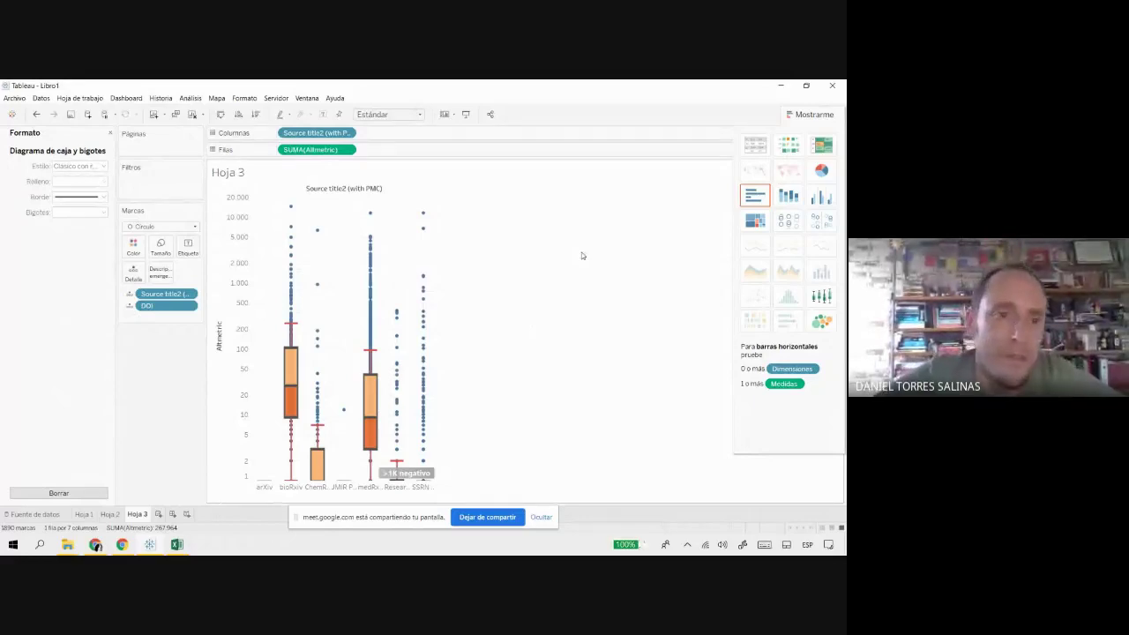
Step: Reduce the size of the box plot's circle marks and view the options for the highest bioRxiv point
{"action": "left_click", "coordinate": [161, 247]}
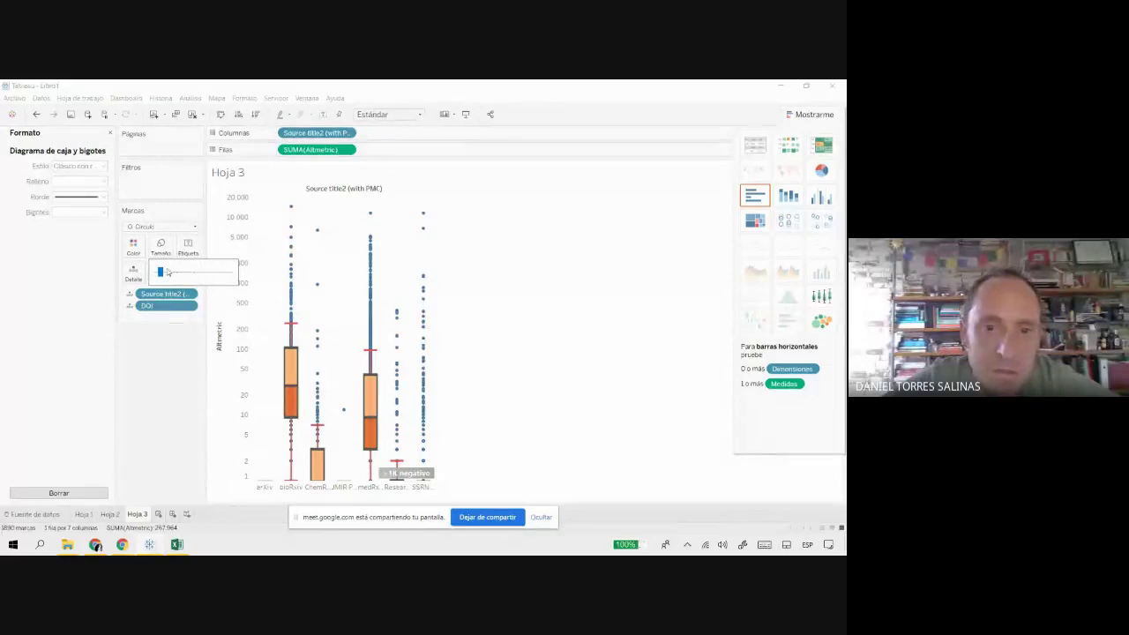
{"action": "left_click_drag", "start_coordinate": [176, 274], "coordinate": [161, 274]}
{"action": "right_click", "coordinate": [292, 210]}
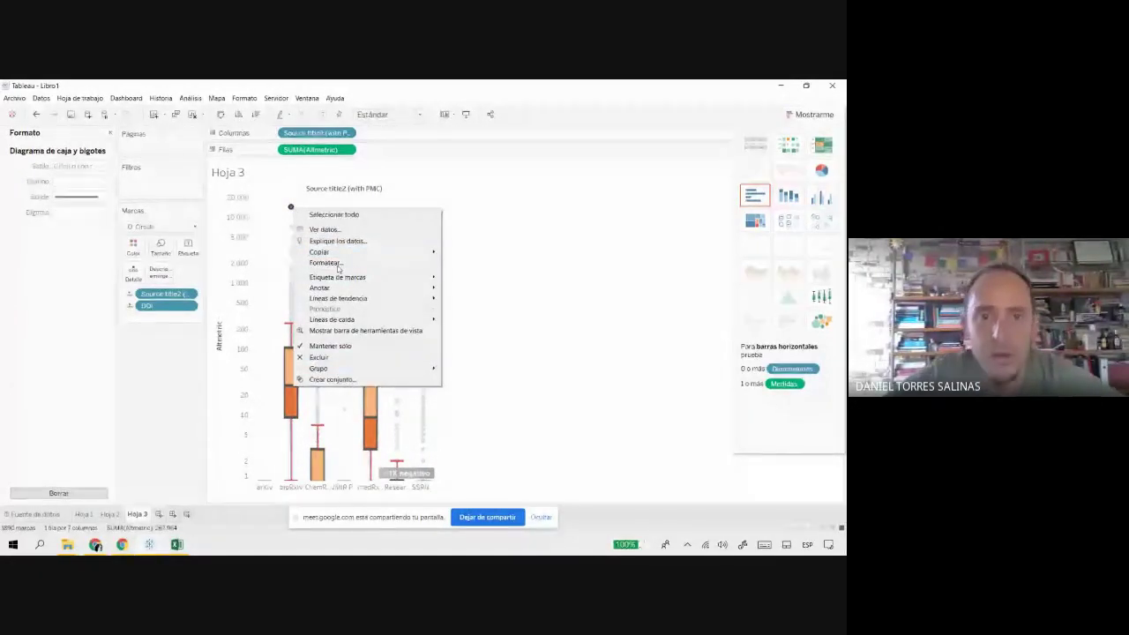
{"action": "left_click", "coordinate": [184, 380]}
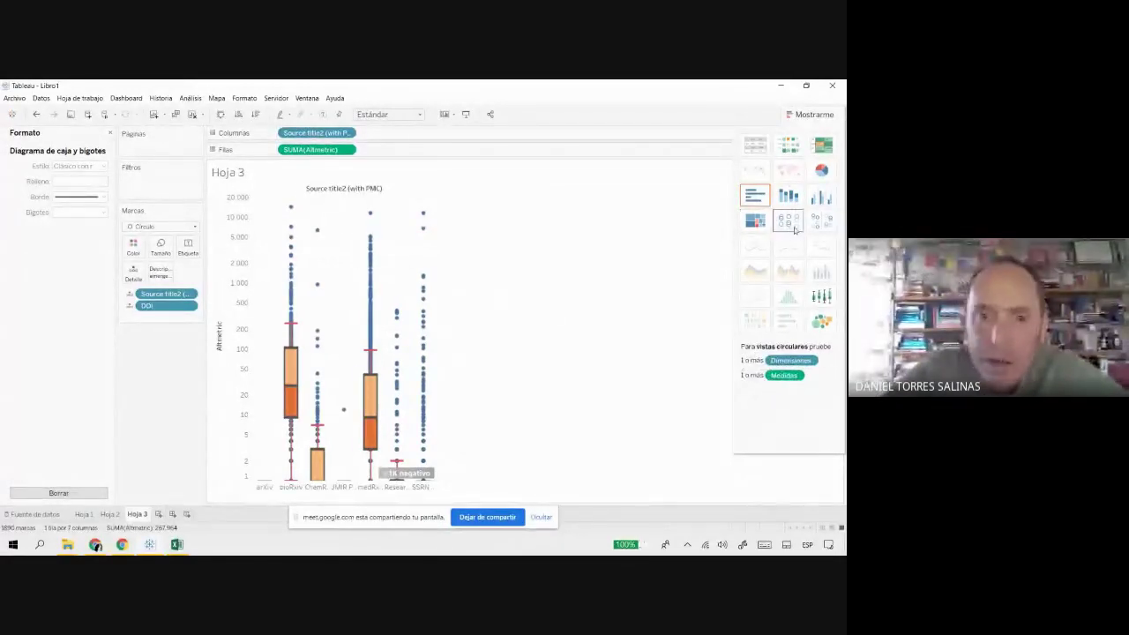
Step: Try showing the data as circle views, stacked bars, side-by-side bars, a highlight table and a heat map
{"action": "left_click", "coordinate": [794, 228]}
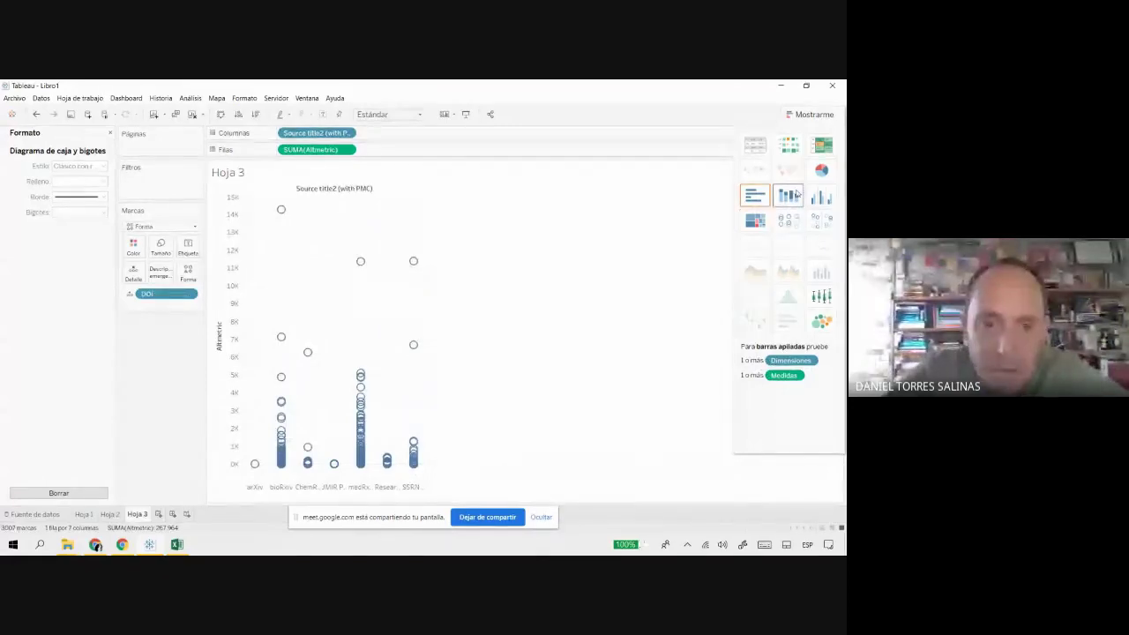
{"action": "left_click", "coordinate": [792, 195]}
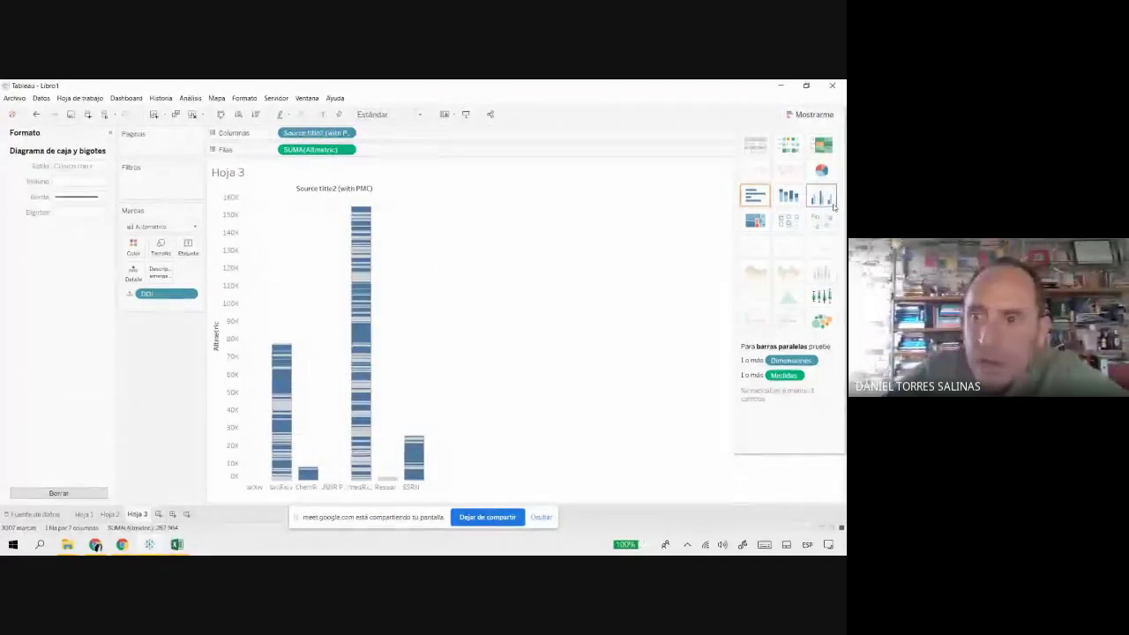
{"action": "left_click", "coordinate": [820, 196]}
{"action": "left_click", "coordinate": [822, 143]}
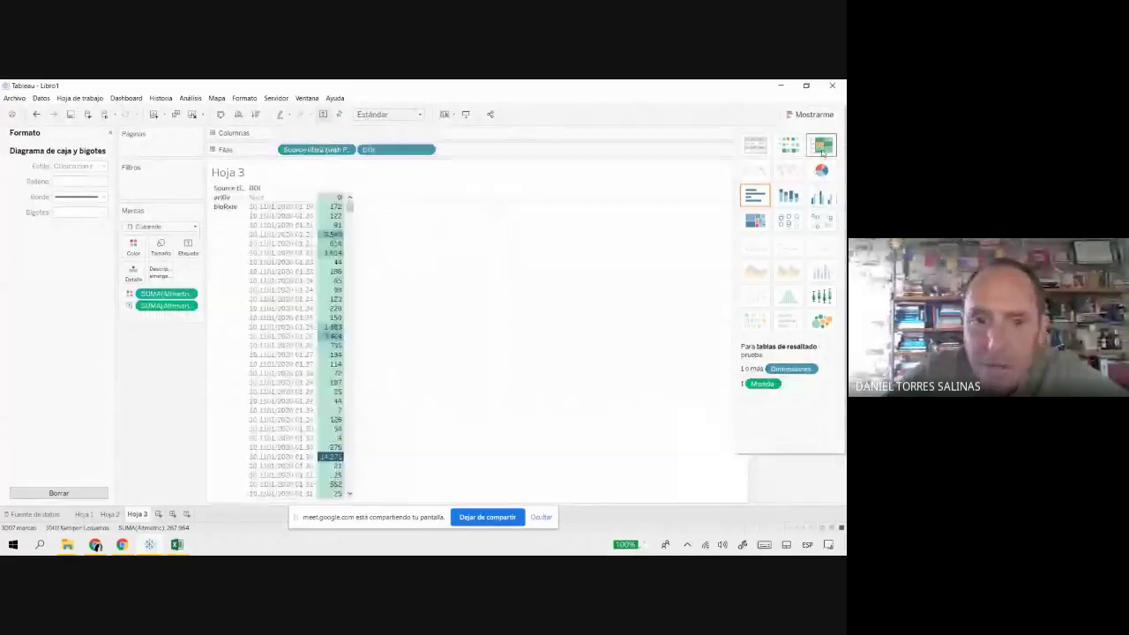
{"action": "left_click", "coordinate": [796, 149]}
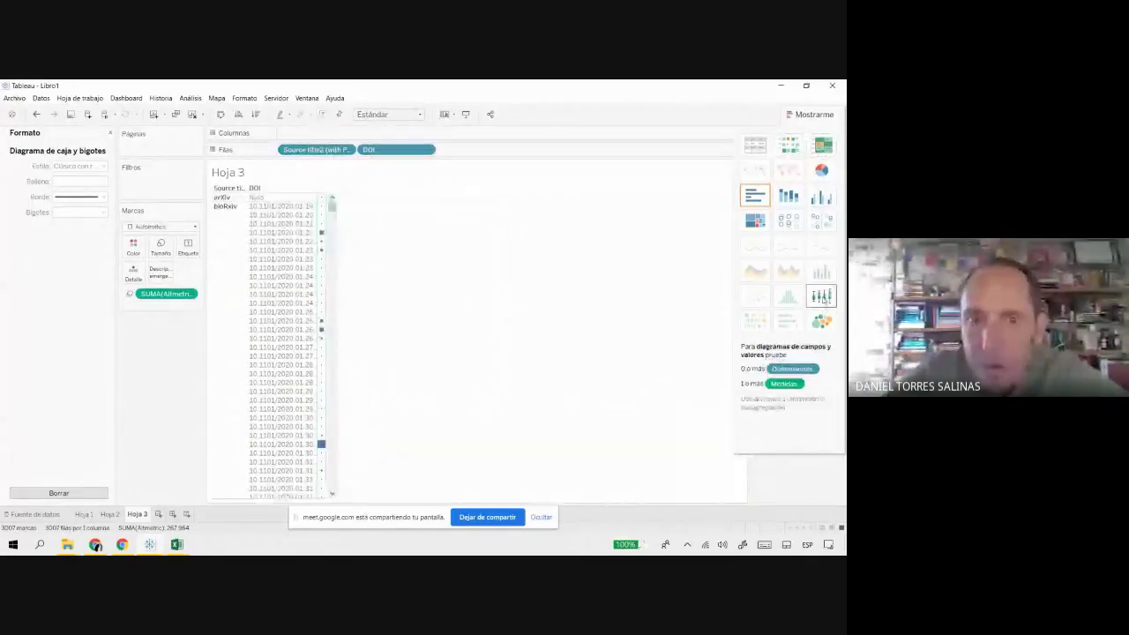
Step: Close the box plot formatting pane and remove the repository, DOI and Altmetric fields from Hoja 3
{"action": "left_click", "coordinate": [109, 132]}
{"action": "left_click", "coordinate": [22, 133]}
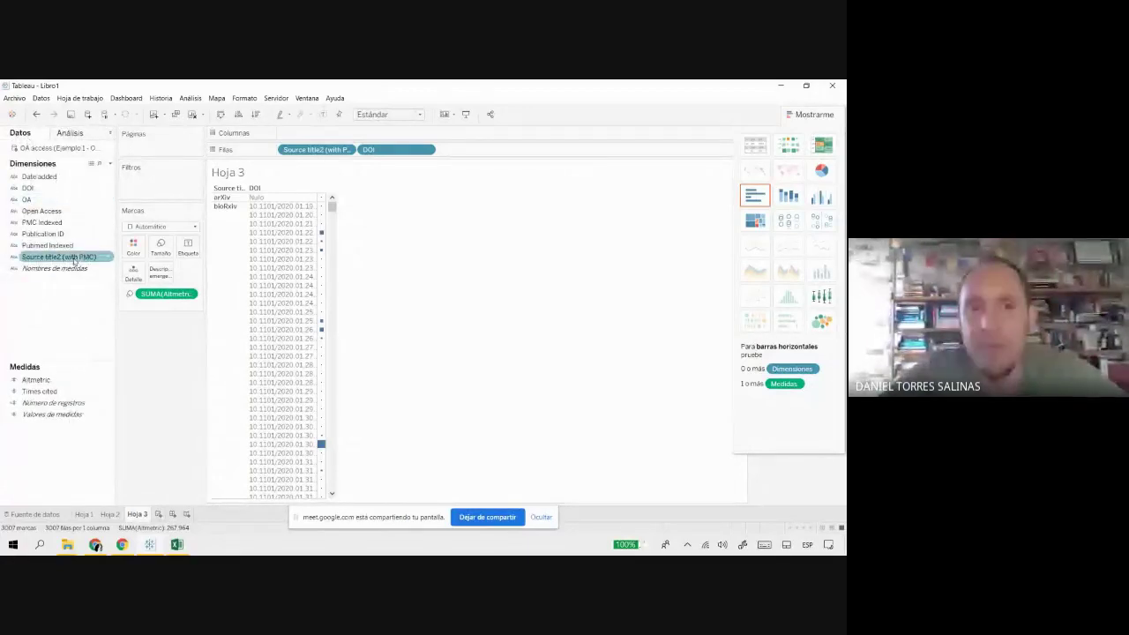
{"action": "left_click_drag", "start_coordinate": [315, 149], "coordinate": [447, 190]}
{"action": "left_click_drag", "start_coordinate": [315, 149], "coordinate": [68, 288]}
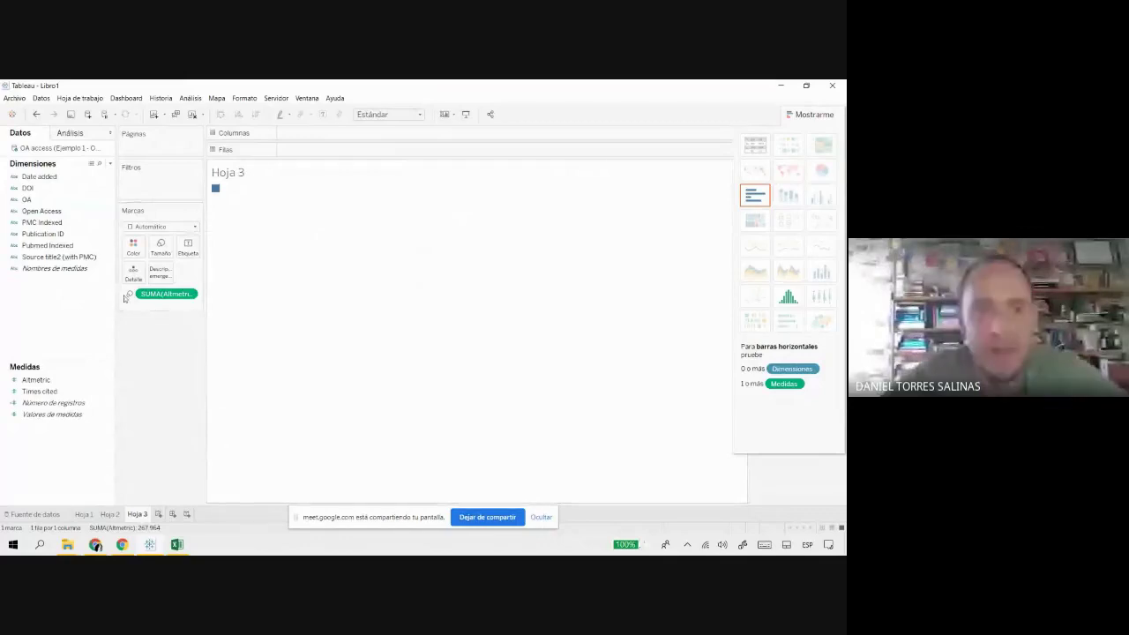
{"action": "left_click_drag", "start_coordinate": [170, 294], "coordinate": [230, 336]}
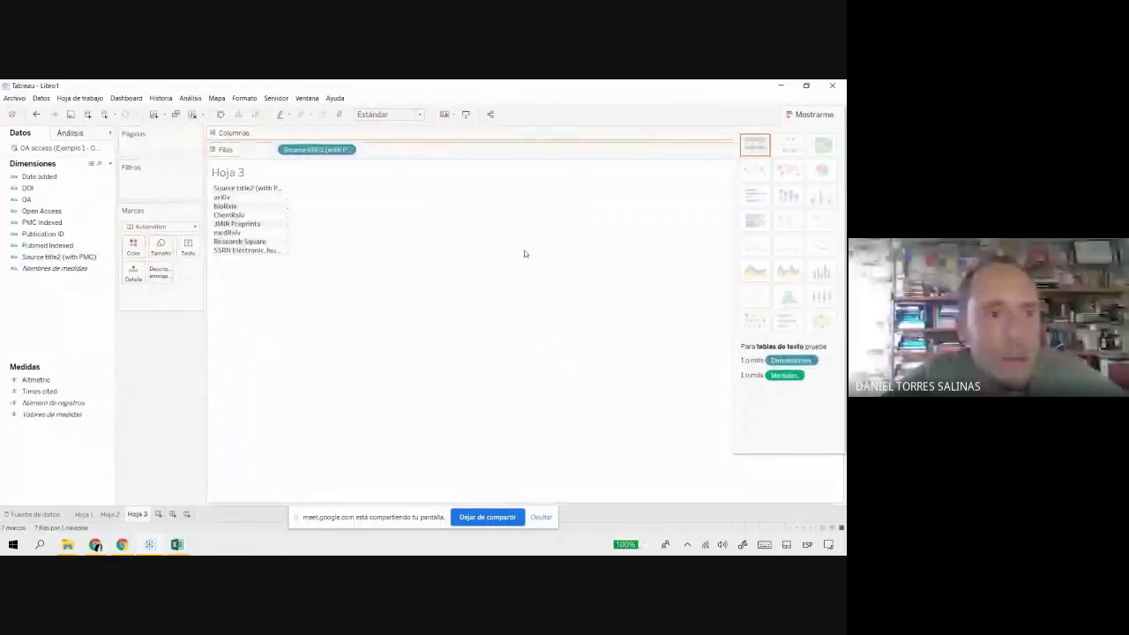
Step: Build a packed bubble chart of Altmetric by Source title2 (with PMC), Open Access and DOI
{"action": "left_click_drag", "start_coordinate": [44, 210], "coordinate": [401, 139]}
{"action": "left_click_drag", "start_coordinate": [37, 379], "coordinate": [297, 238]}
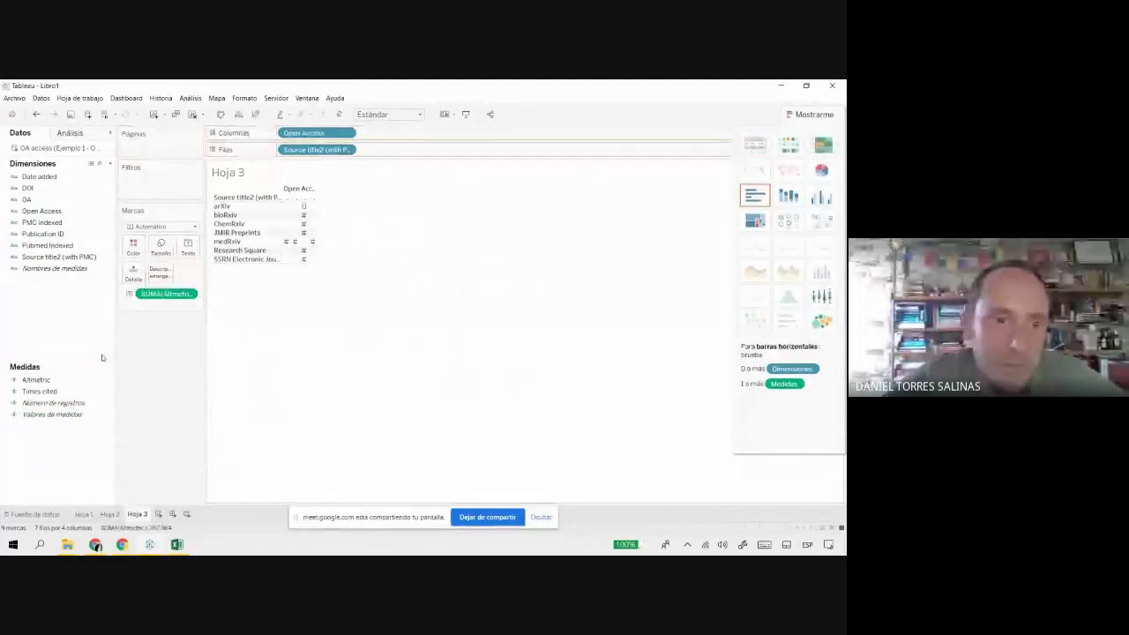
{"action": "left_click", "coordinate": [822, 322]}
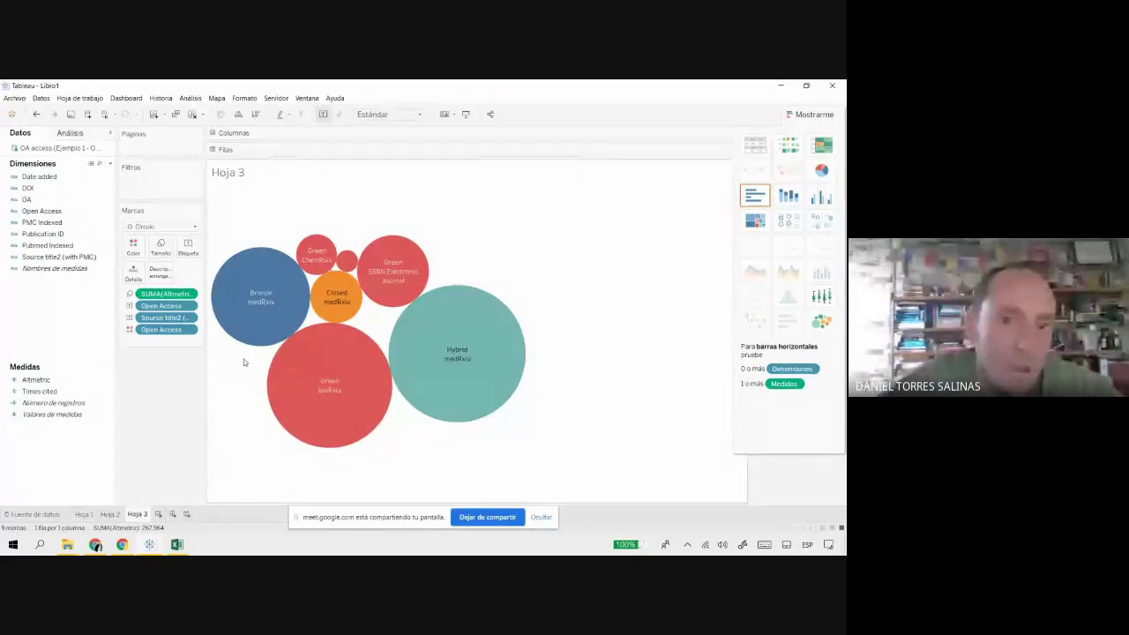
{"action": "left_click_drag", "start_coordinate": [28, 188], "coordinate": [291, 284]}
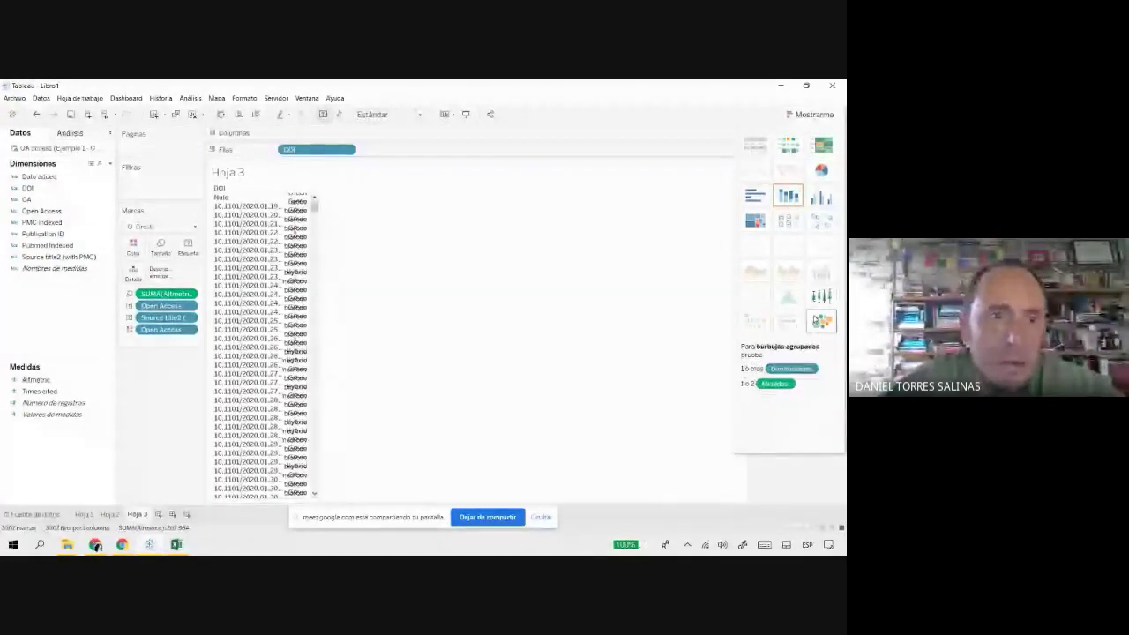
{"action": "left_click", "coordinate": [817, 320]}
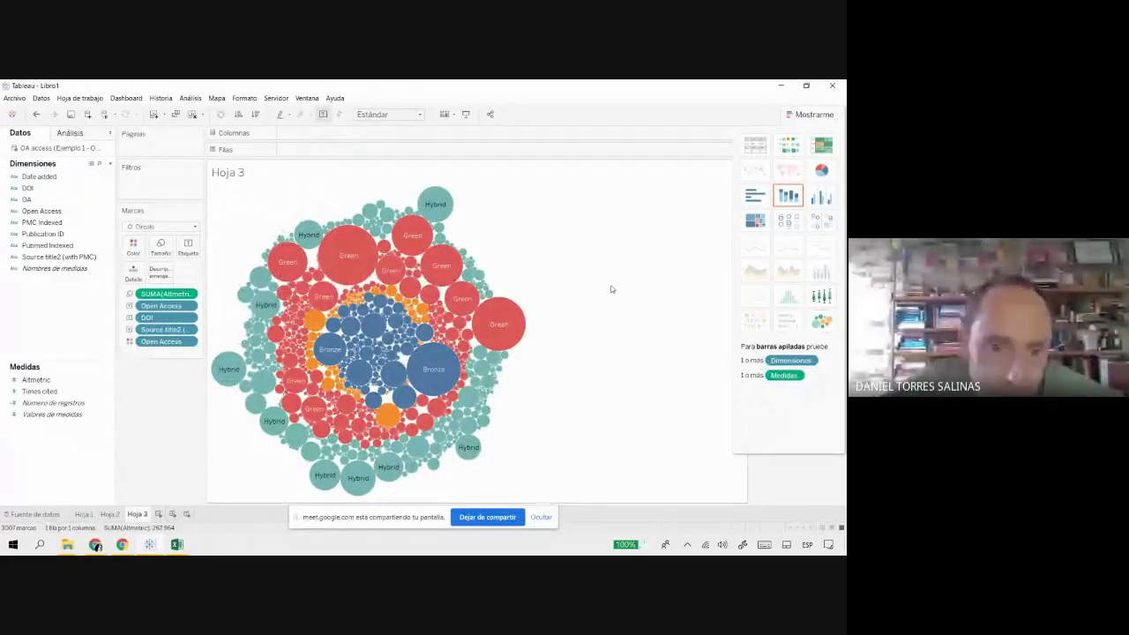
Step: Inspect the details of individual article bubbles and view the formatting options for the large Green bubble at the cluster's edge
{"action": "left_click", "coordinate": [247, 351]}
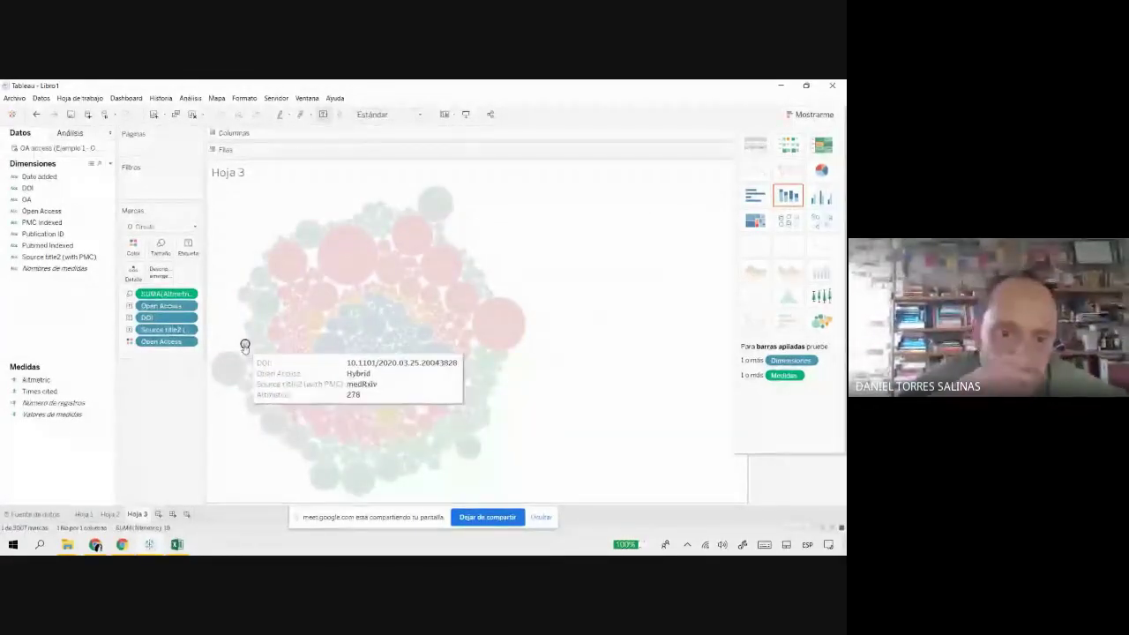
{"action": "mouse_move", "coordinate": [245, 347]}
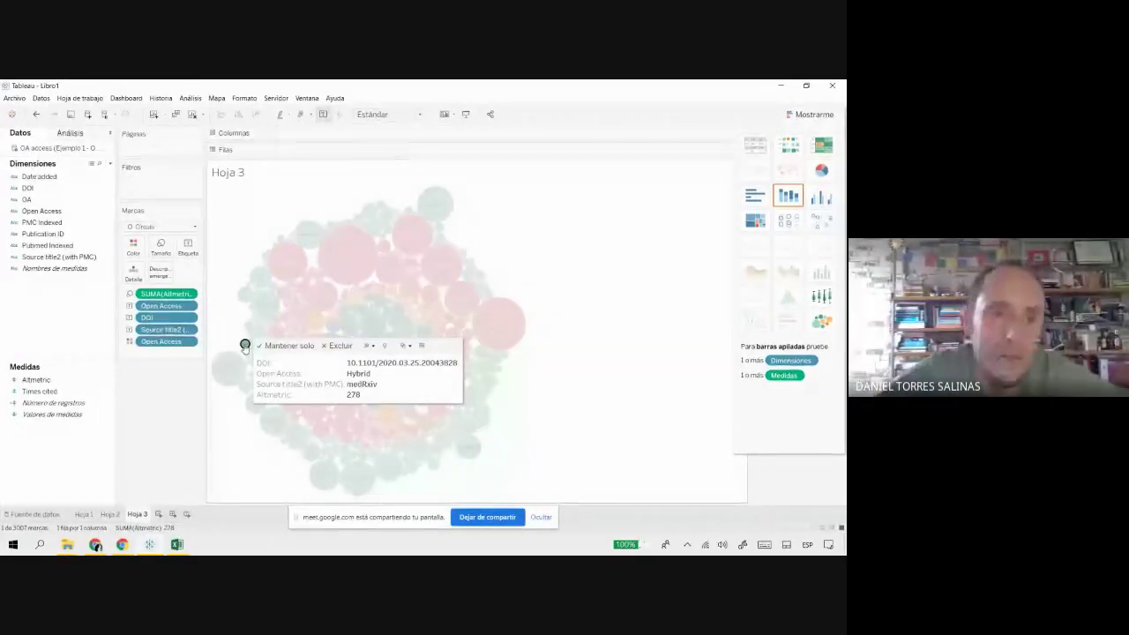
{"action": "left_click", "coordinate": [244, 345]}
{"action": "mouse_move", "coordinate": [484, 433]}
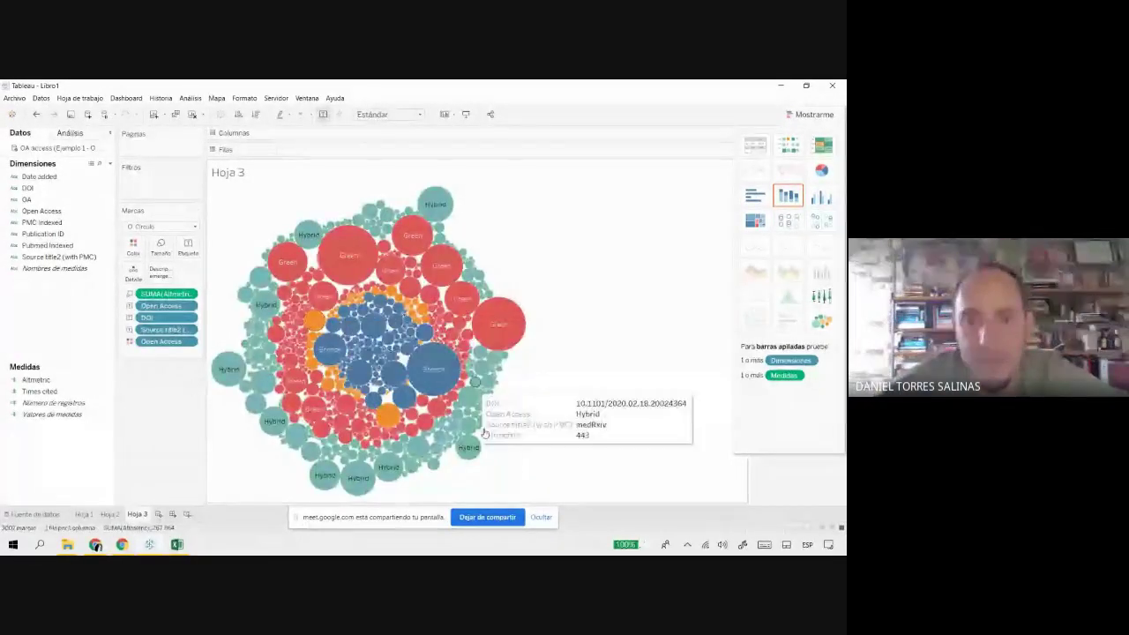
{"action": "left_click", "coordinate": [504, 323]}
{"action": "right_click", "coordinate": [507, 324]}
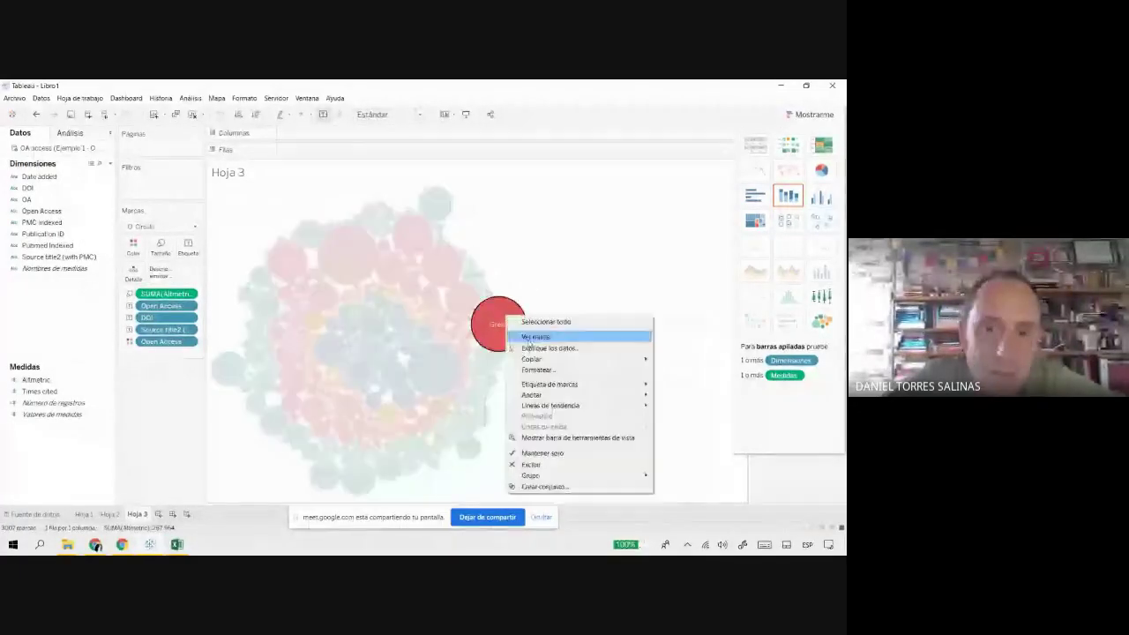
{"action": "left_click", "coordinate": [587, 371]}
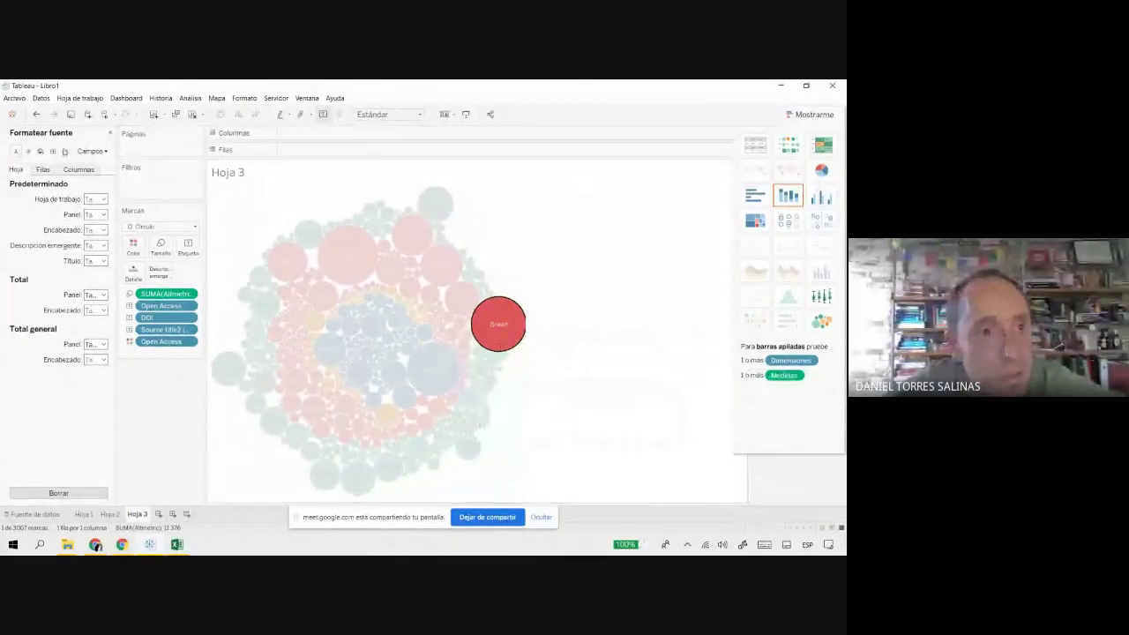
{"action": "left_click", "coordinate": [109, 133]}
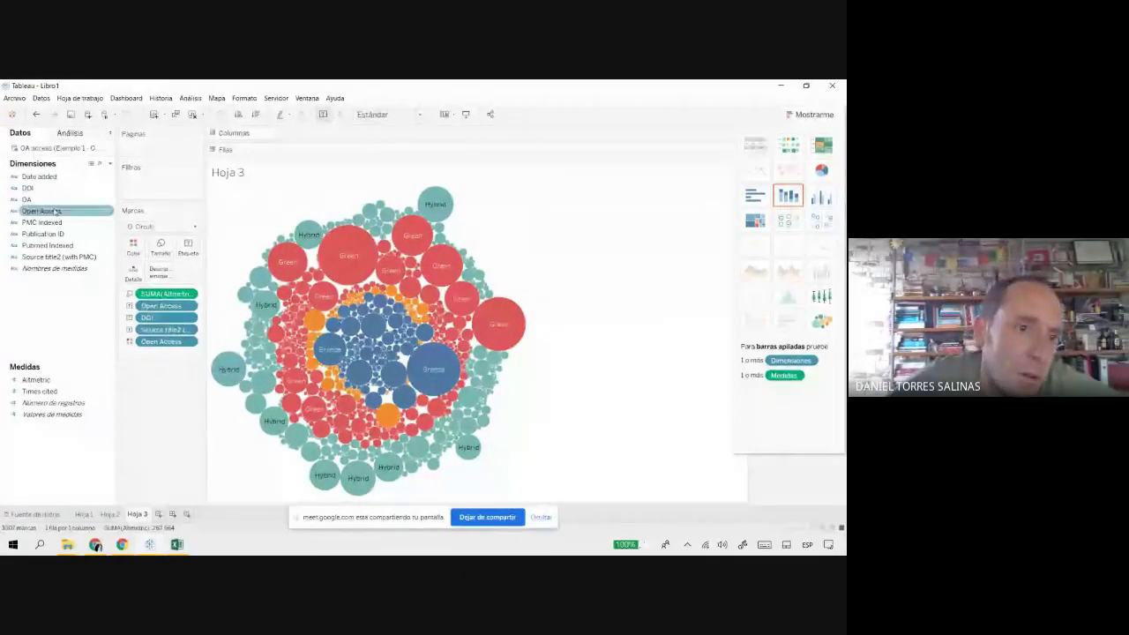
Step: Try dividing the bubble chart by Open Access and by OA in columns, and remove the OA split
{"action": "left_click_drag", "start_coordinate": [55, 211], "coordinate": [322, 240]}
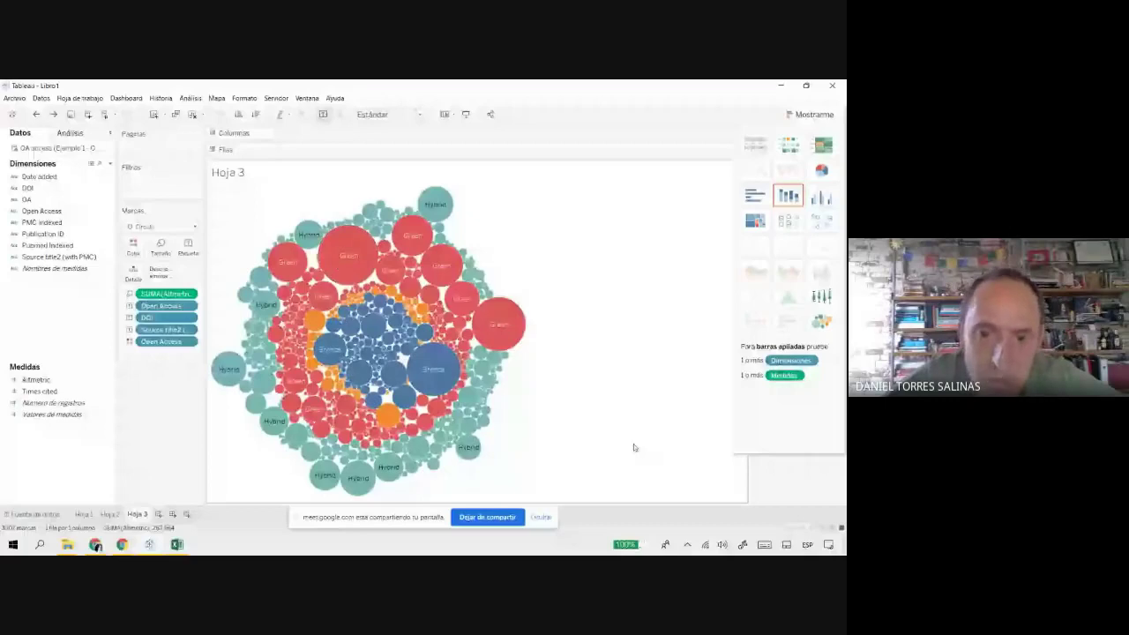
{"action": "mouse_move", "coordinate": [385, 417]}
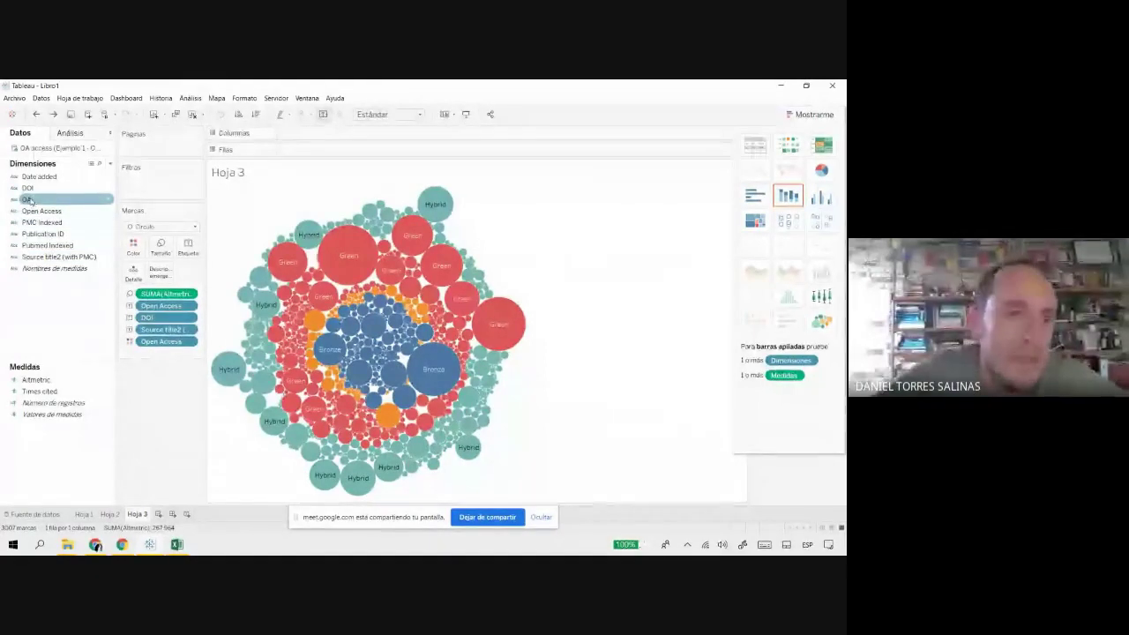
{"action": "left_click_drag", "start_coordinate": [48, 201], "coordinate": [309, 134]}
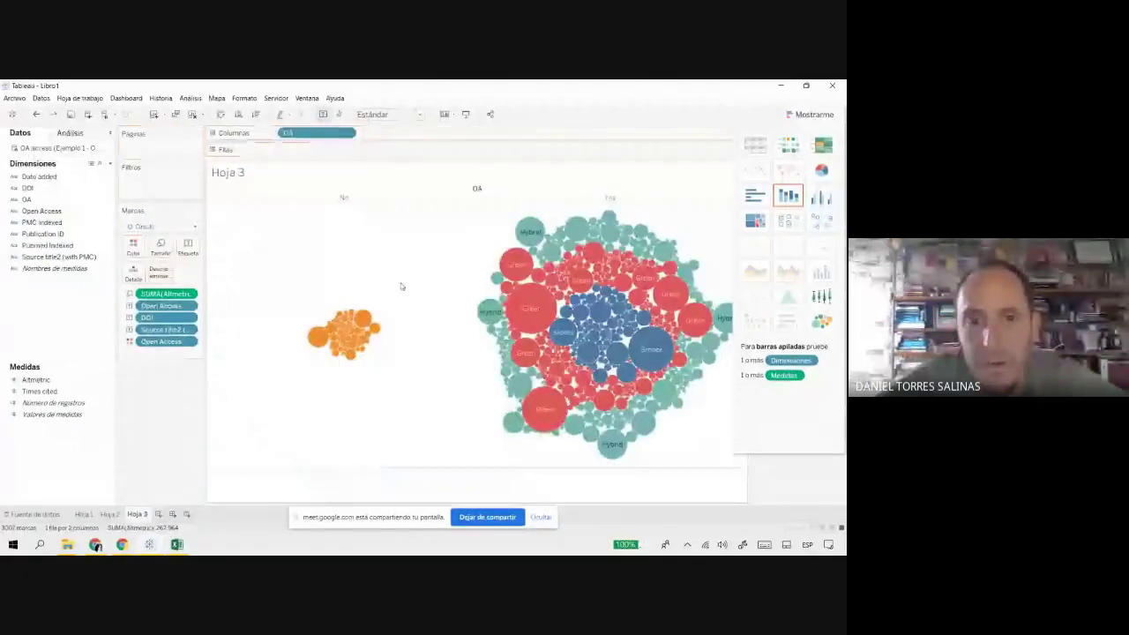
{"action": "mouse_move", "coordinate": [342, 332]}
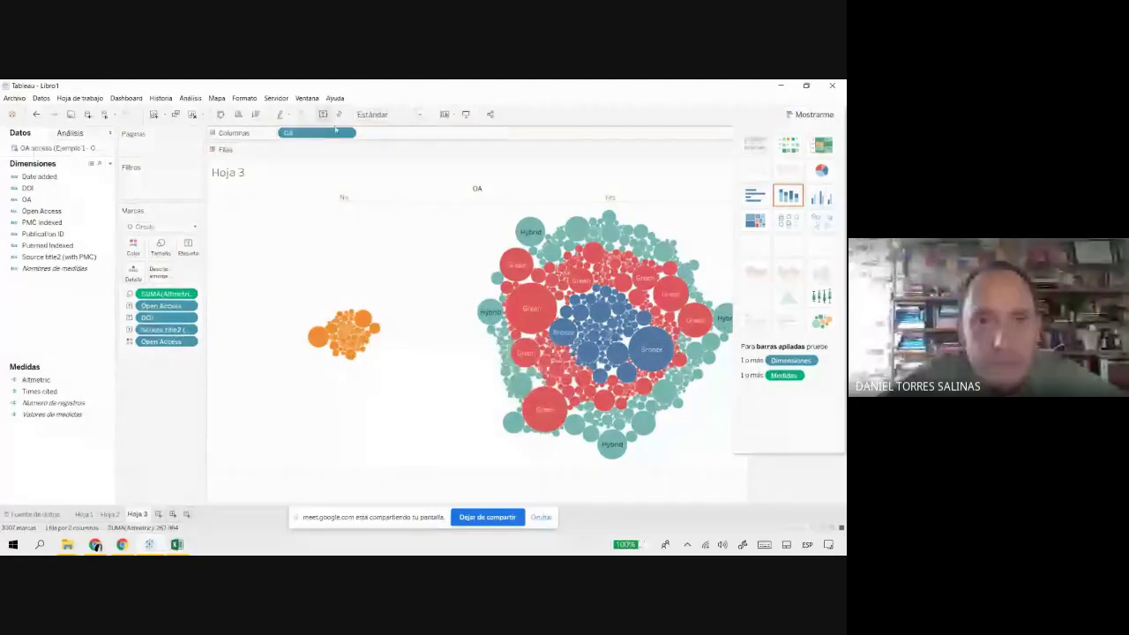
{"action": "left_click_drag", "start_coordinate": [331, 133], "coordinate": [52, 310]}
Step: Split the bubbles into rows by Open Access and convert the view to a highlight table
{"action": "left_click_drag", "start_coordinate": [41, 211], "coordinate": [342, 142]}
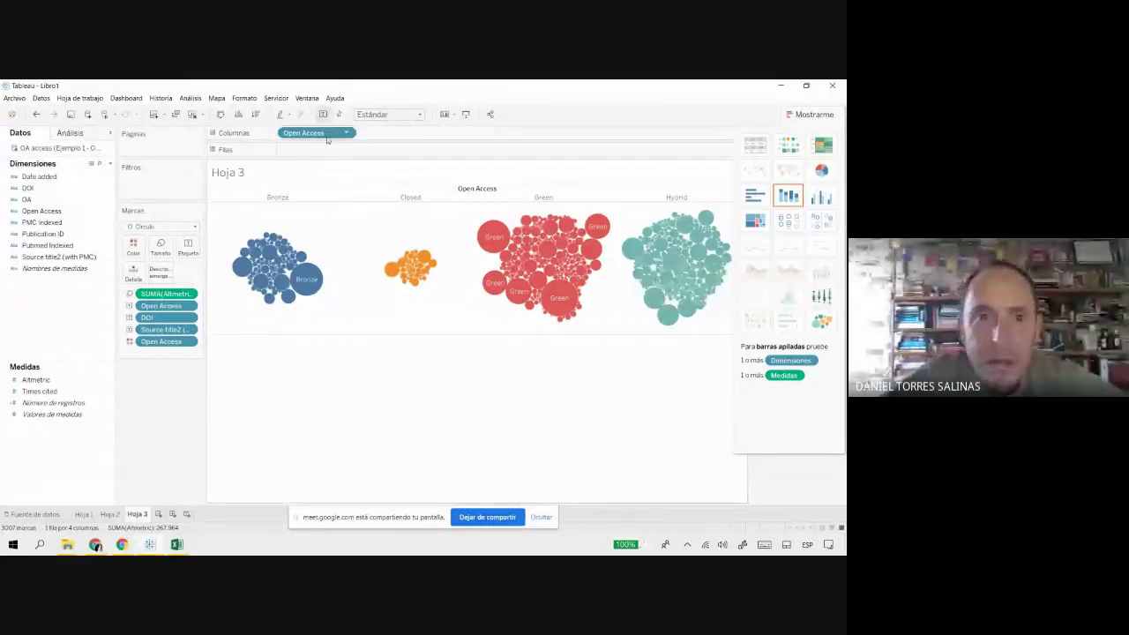
{"action": "left_click_drag", "start_coordinate": [320, 132], "coordinate": [317, 150]}
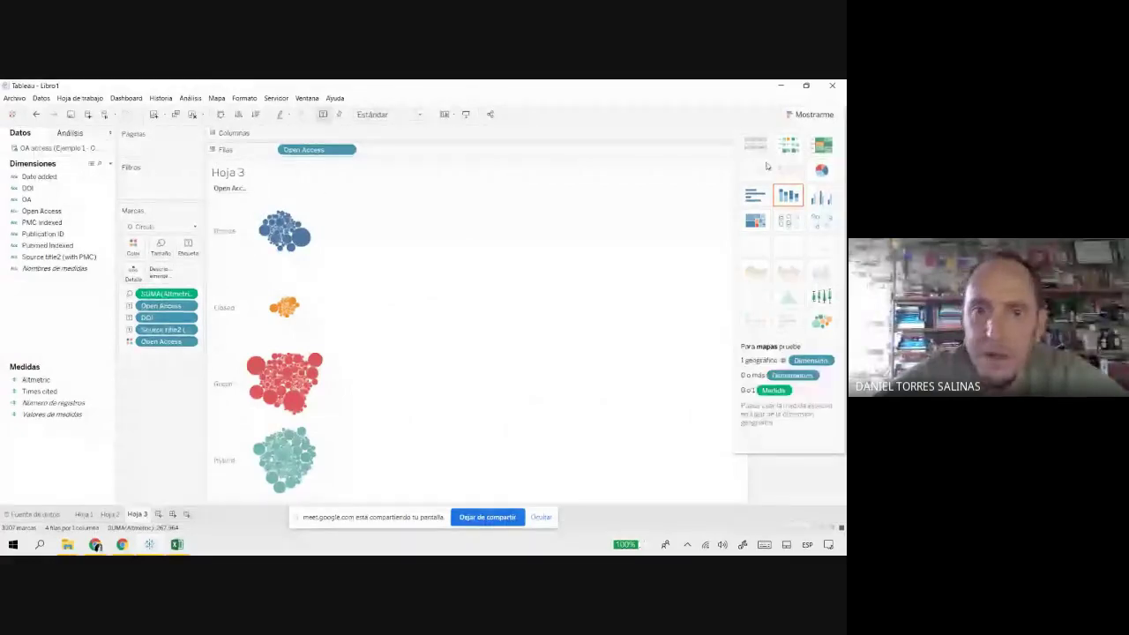
{"action": "left_click", "coordinate": [797, 150]}
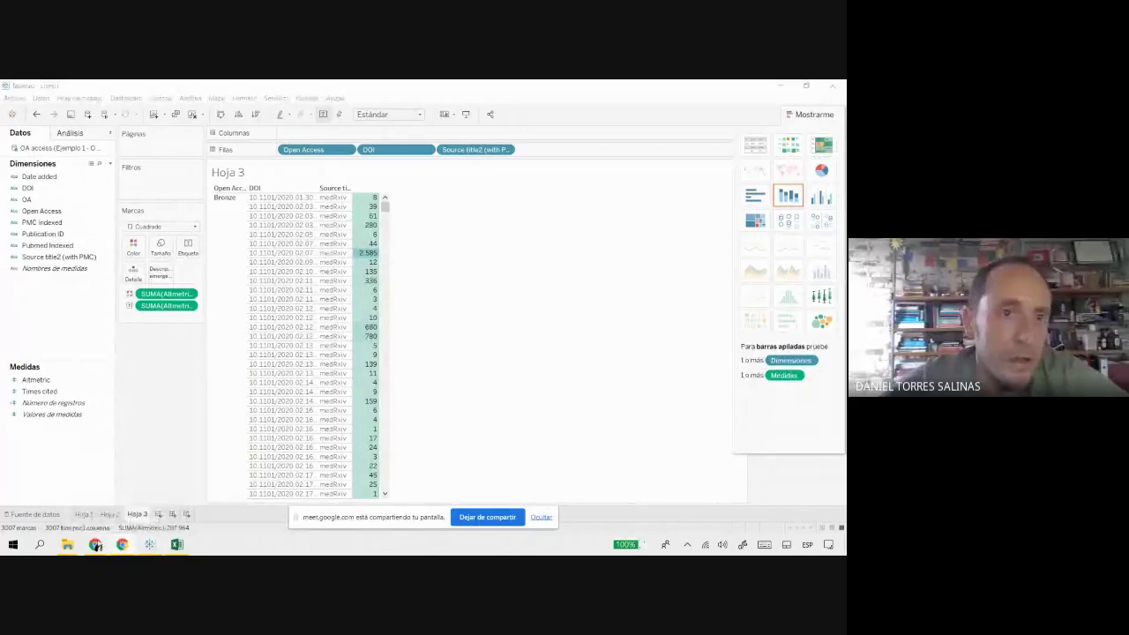
Step: Switch to the GitHub outline in Chrome and review the bubble chart, mark editor and "Ejemplo 2: Gráficos bivariantes" points
{"action": "key", "text": "alt+Tab"}
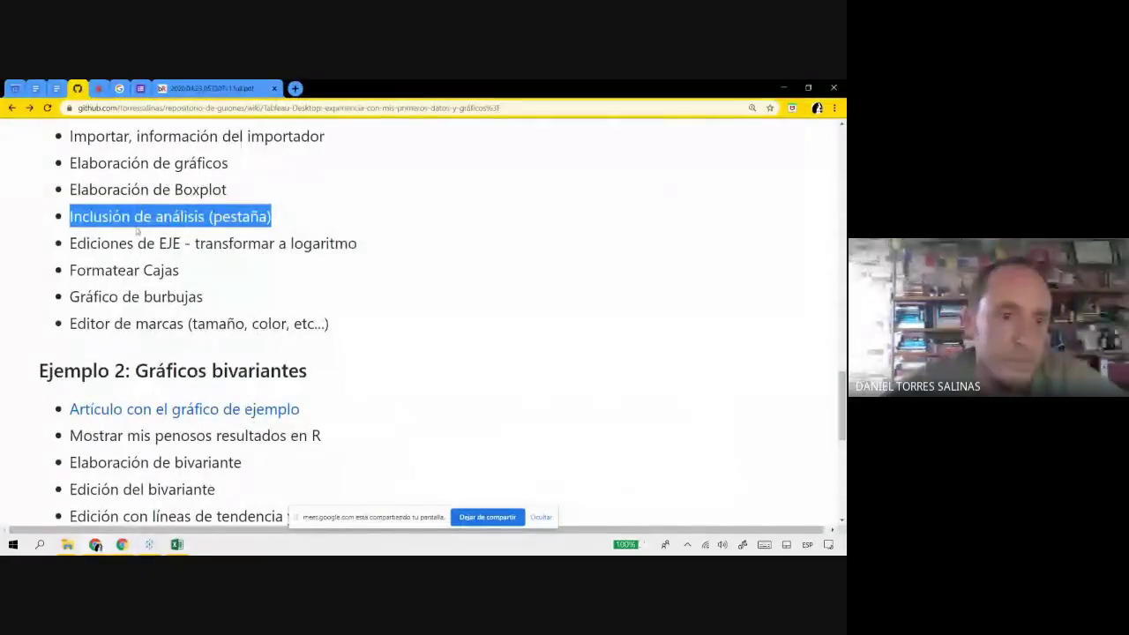
{"action": "left_click_drag", "start_coordinate": [76, 291], "coordinate": [239, 298]}
{"action": "left_click", "coordinate": [176, 284]}
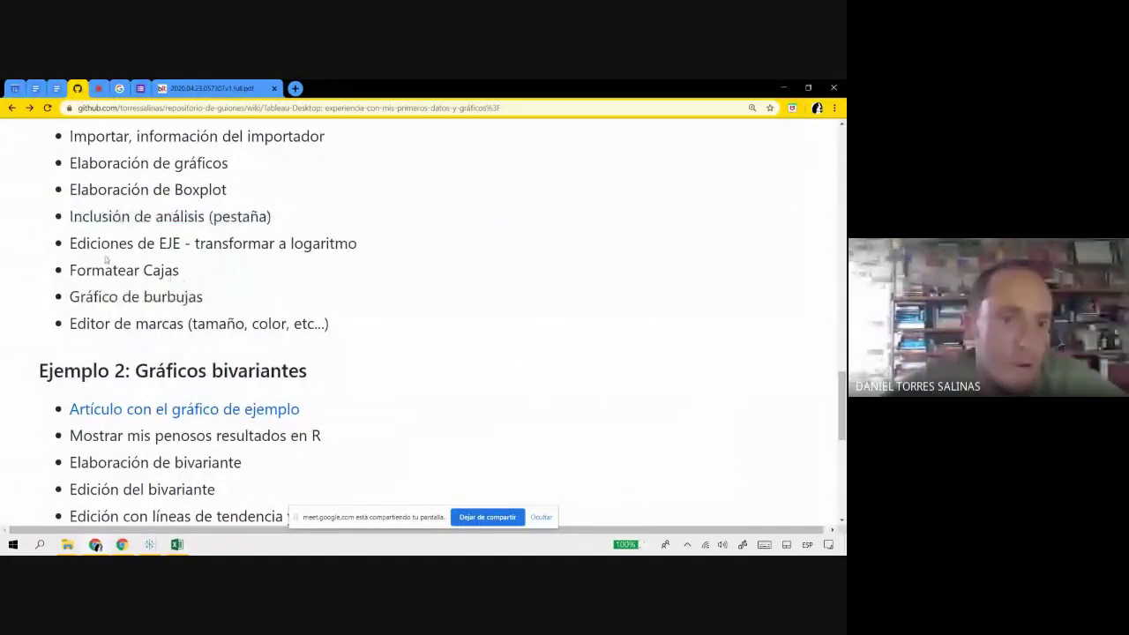
{"action": "left_click_drag", "start_coordinate": [75, 323], "coordinate": [438, 323]}
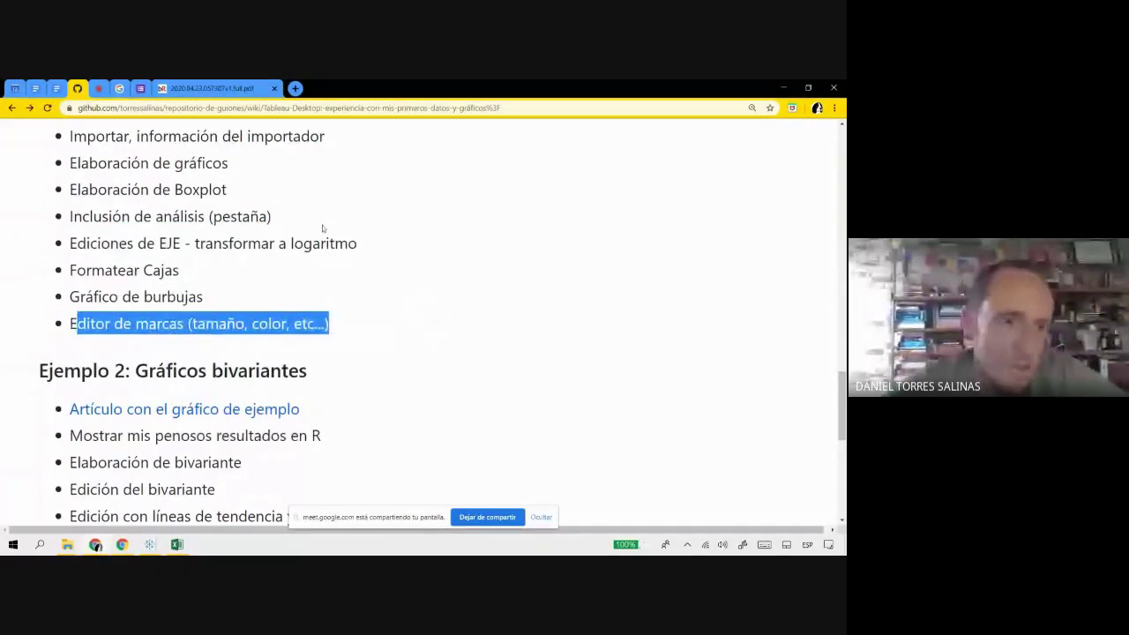
{"action": "scroll", "coordinate": [323, 228], "scroll_direction": "down", "scroll_amount": 1}
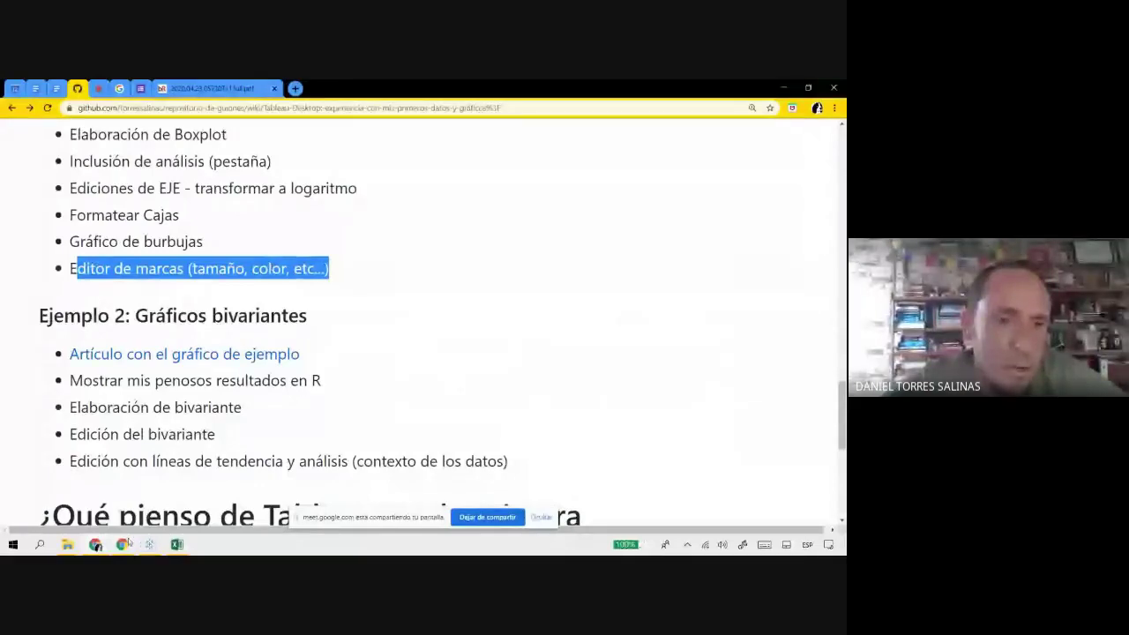
{"action": "scroll", "coordinate": [117, 302], "scroll_direction": "down", "scroll_amount": 2}
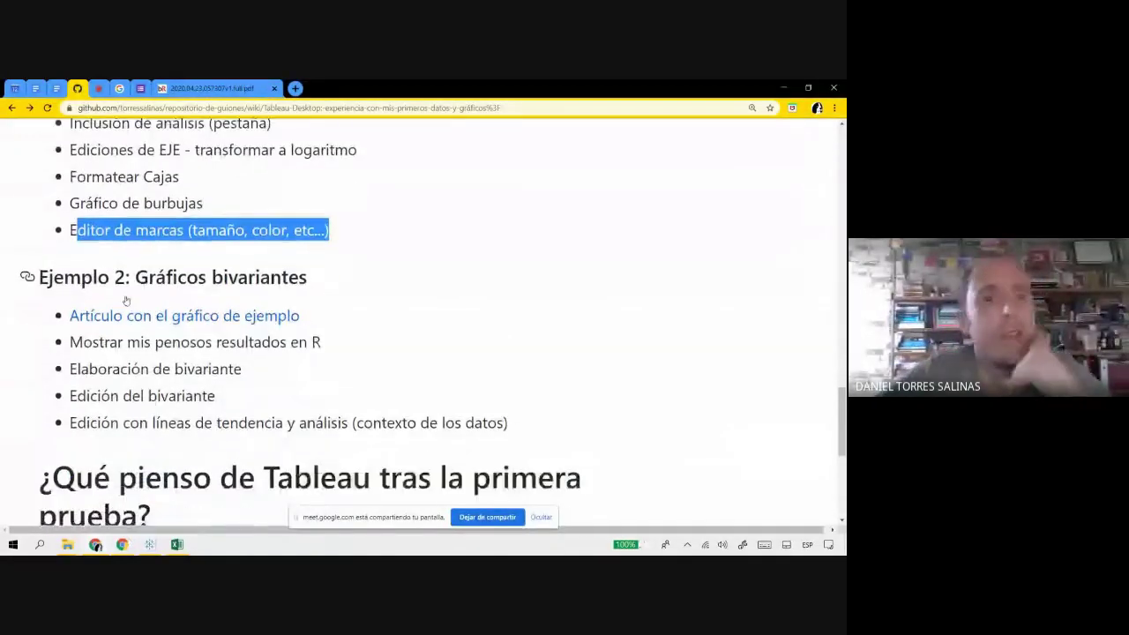
Step: Open the example article linked under "Ejemplo 2: Gráficos bivariantes" and look through it from the bibliography back to Discussion & Conclusions
{"action": "left_click", "coordinate": [223, 245]}
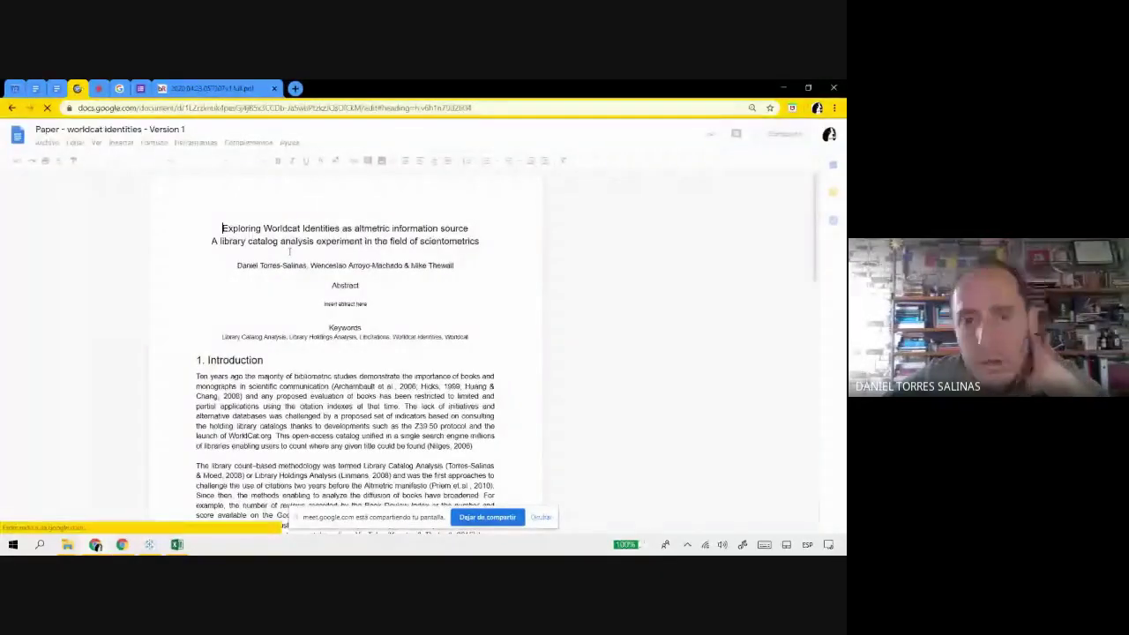
{"action": "scroll", "coordinate": [289, 251], "scroll_direction": "down", "scroll_amount": 2}
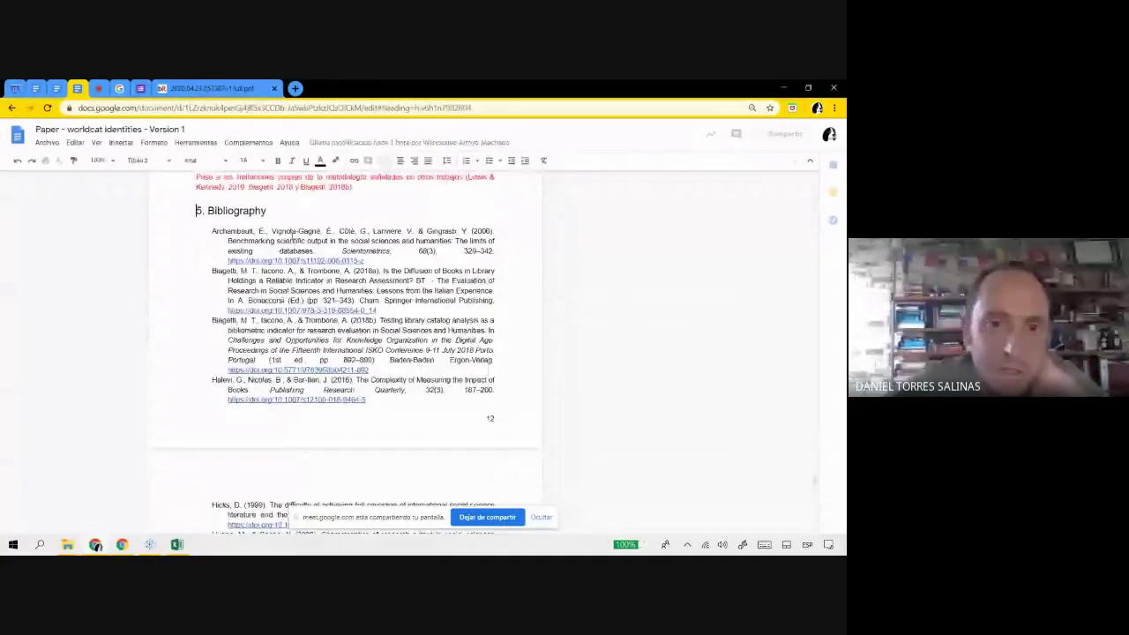
{"action": "scroll", "coordinate": [291, 236], "scroll_direction": "up", "scroll_amount": 5}
{"action": "scroll", "coordinate": [291, 235], "scroll_direction": "up", "scroll_amount": 5}
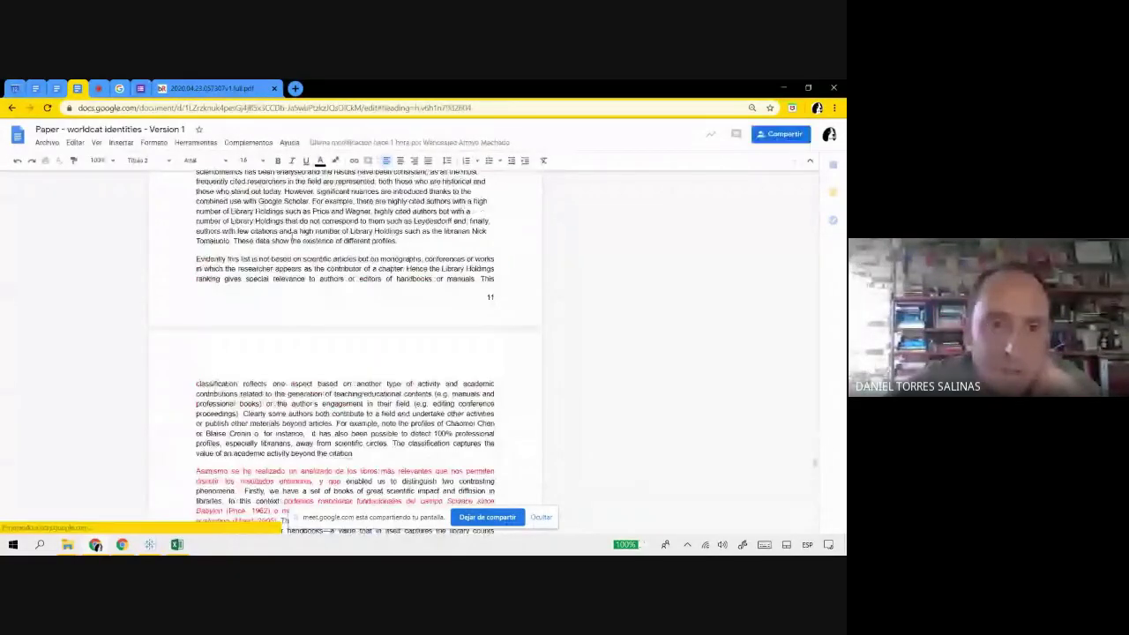
{"action": "scroll", "coordinate": [291, 238], "scroll_direction": "up", "scroll_amount": 7}
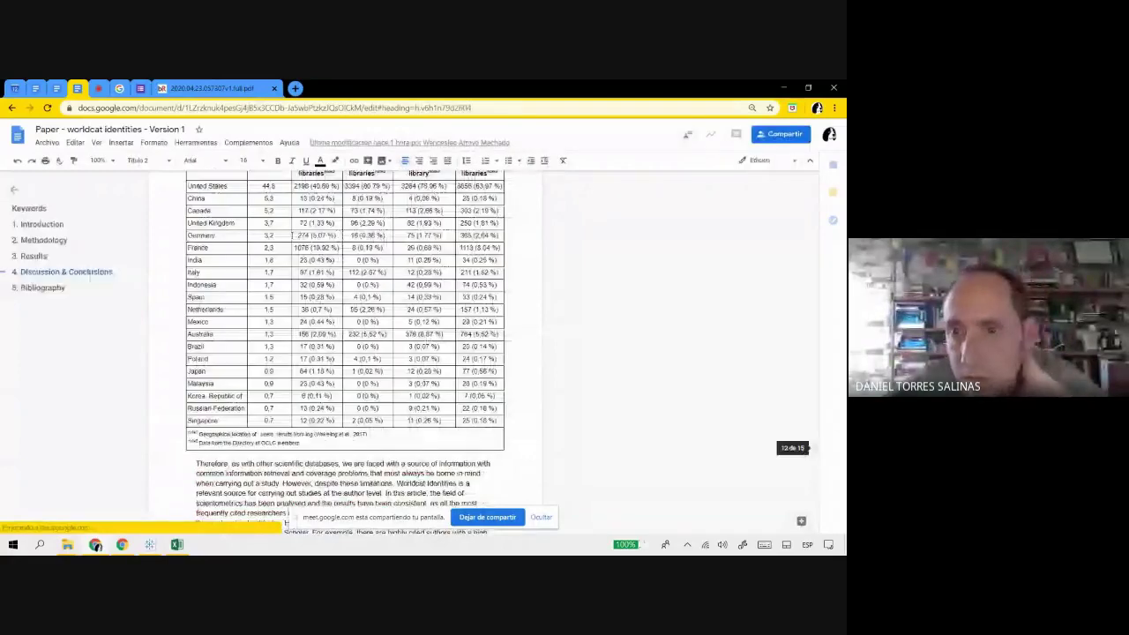
{"action": "scroll", "coordinate": [291, 236], "scroll_direction": "up", "scroll_amount": 7}
{"action": "scroll", "coordinate": [291, 235], "scroll_direction": "up", "scroll_amount": 5}
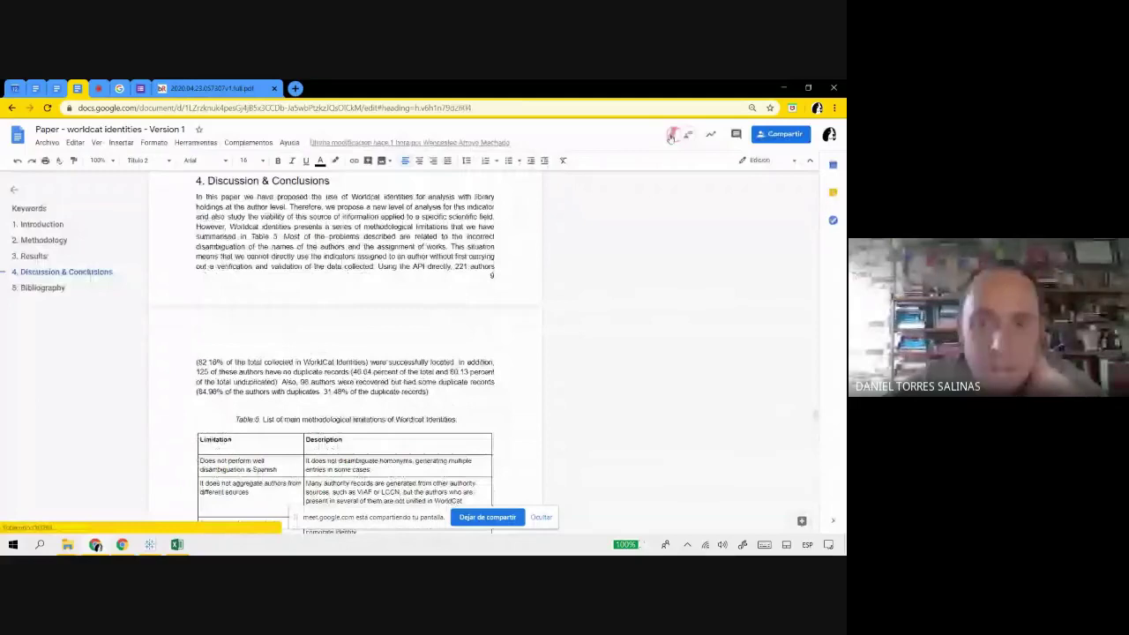
Step: Review the table of WorldCat Identities limitations and the text below it, with the page enlarged
{"action": "scroll", "coordinate": [344, 353], "scroll_direction": "down", "scroll_amount": 3}
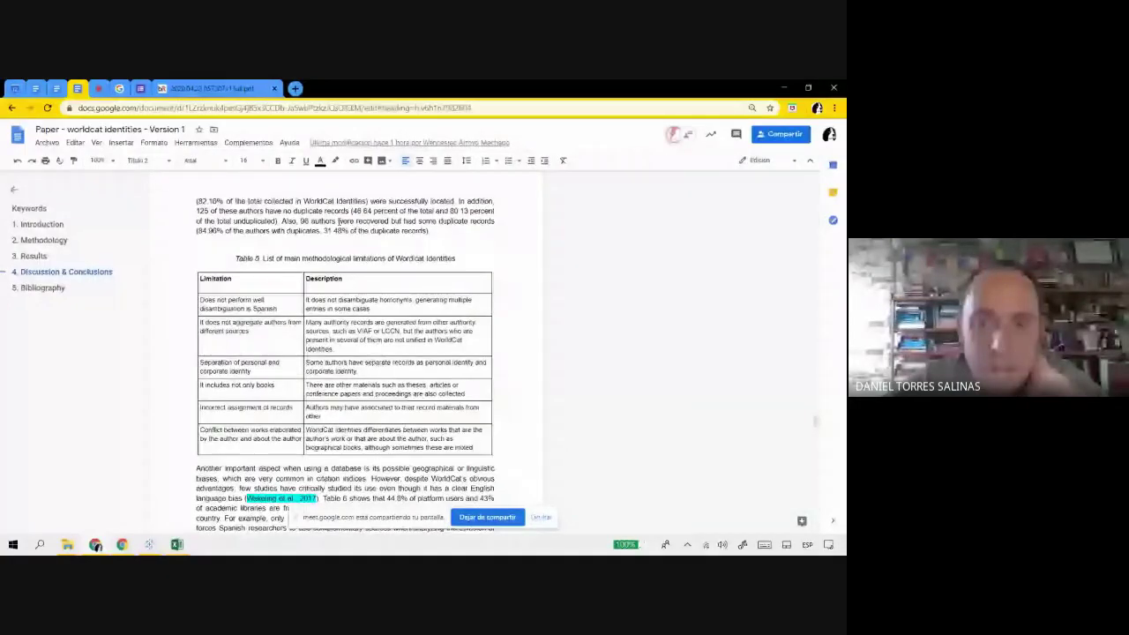
{"action": "scroll", "coordinate": [338, 220], "scroll_direction": "down", "scroll_amount": 5}
{"action": "left_click", "coordinate": [833, 108]}
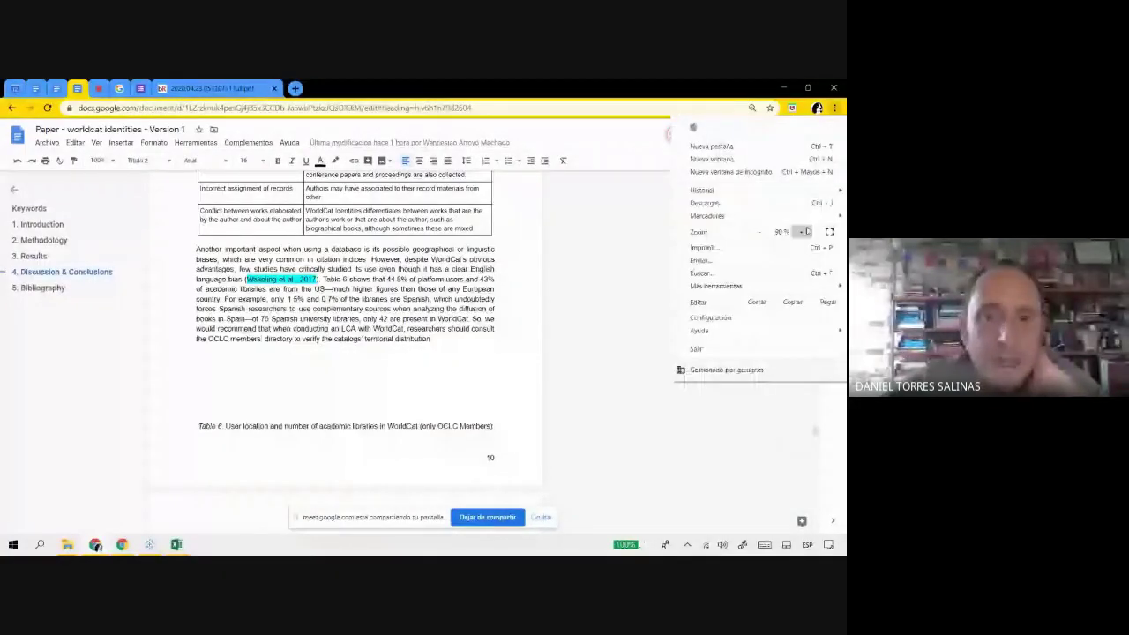
{"action": "left_click", "coordinate": [805, 231]}
{"action": "left_click", "coordinate": [364, 261]}
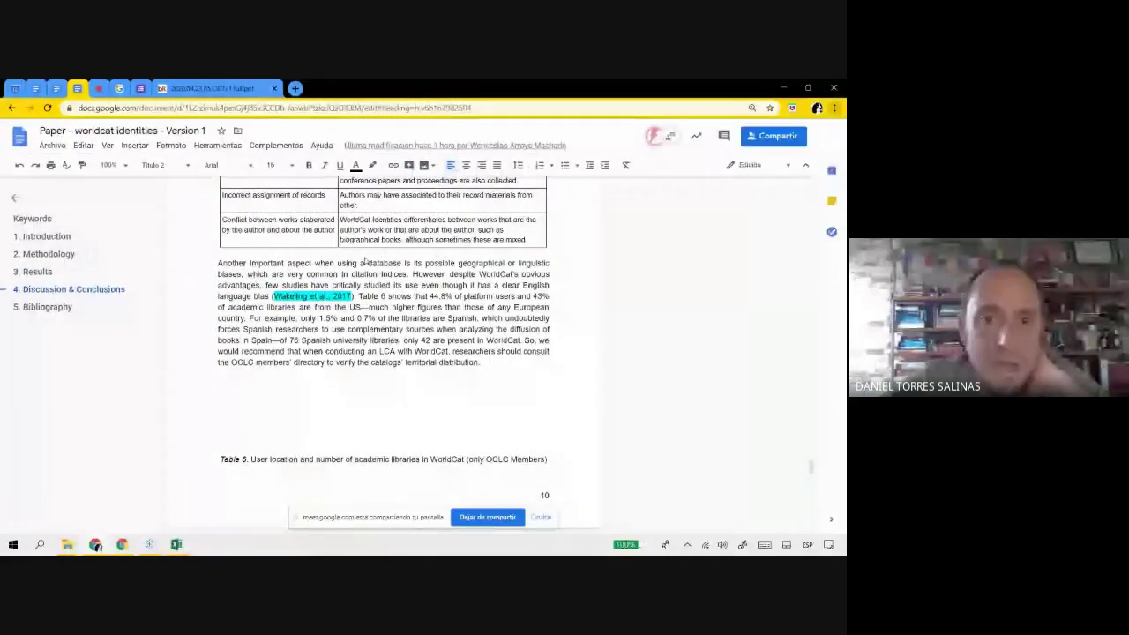
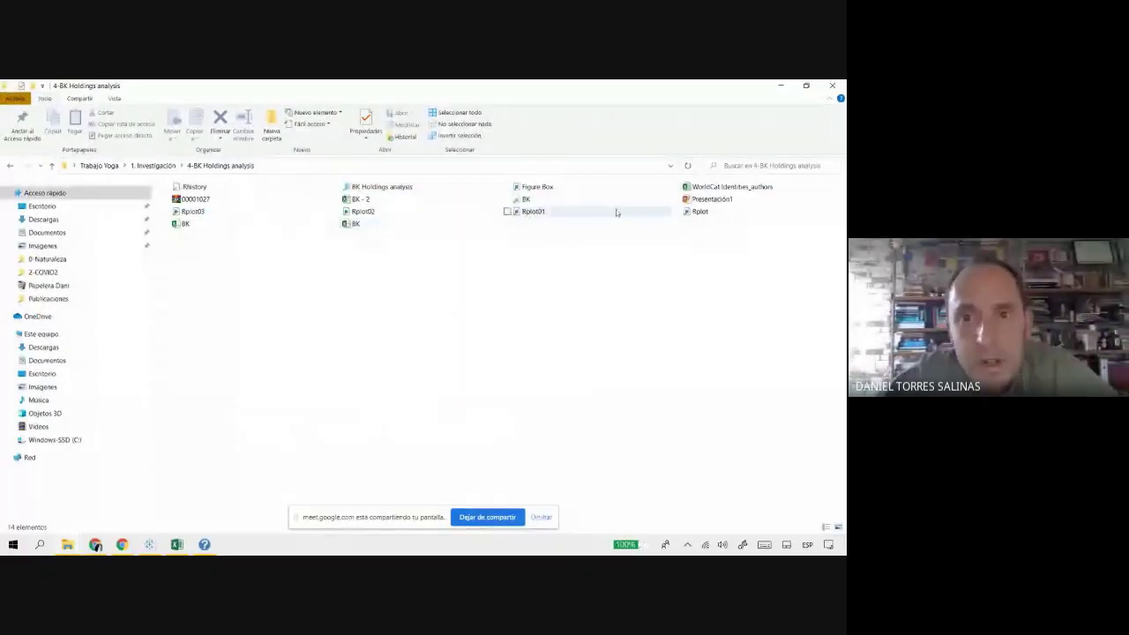
Step: View the Figure Box image and an enlarged view of the Rplot03 scatterplot from the 4-BK Holdings analysis folder
{"action": "double_click", "coordinate": [534, 187]}
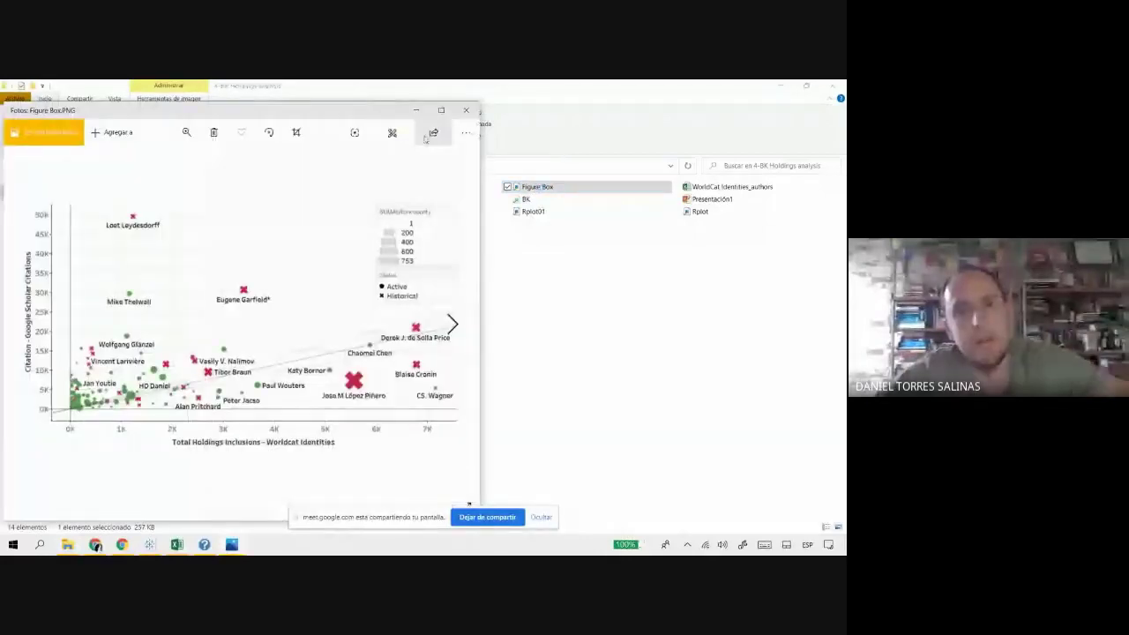
{"action": "left_click", "coordinate": [466, 109]}
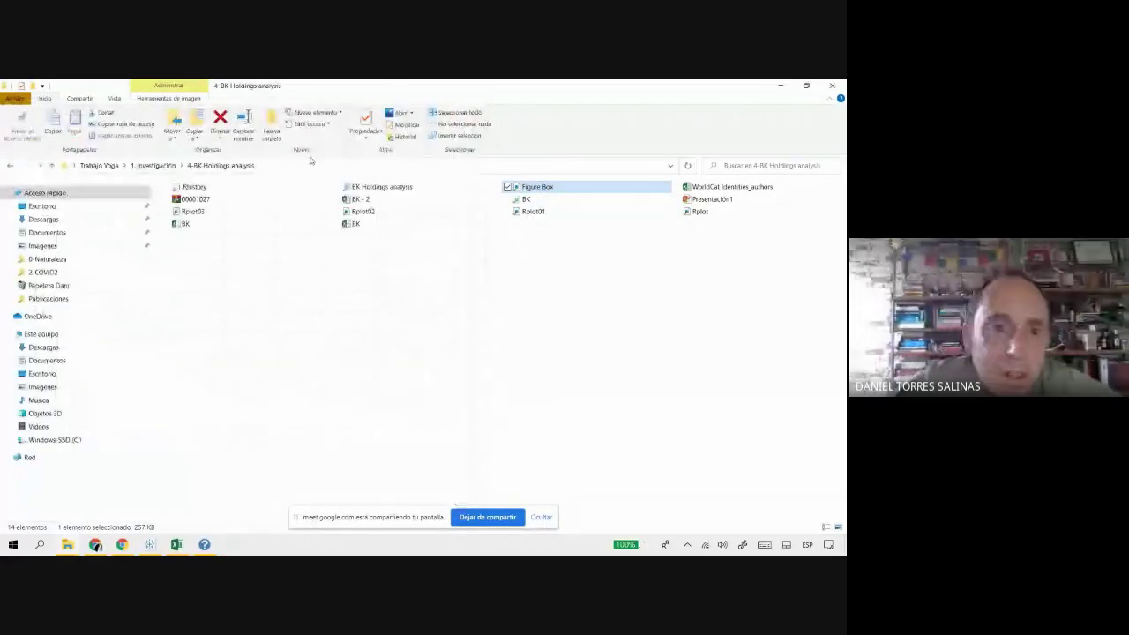
{"action": "double_click", "coordinate": [203, 212]}
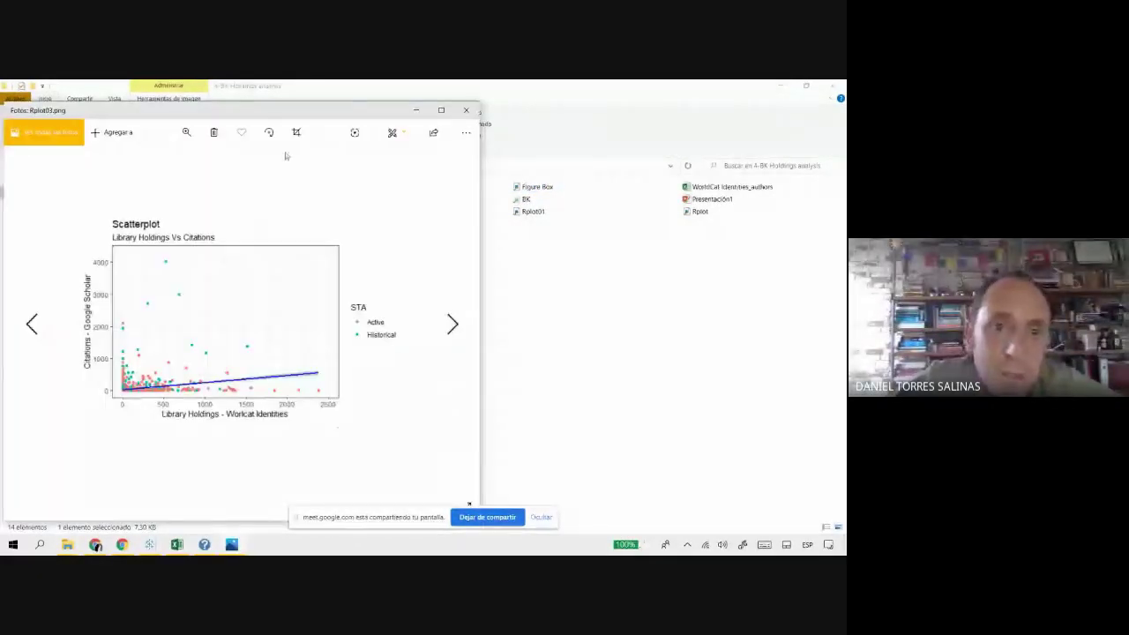
{"action": "left_click", "coordinate": [441, 109]}
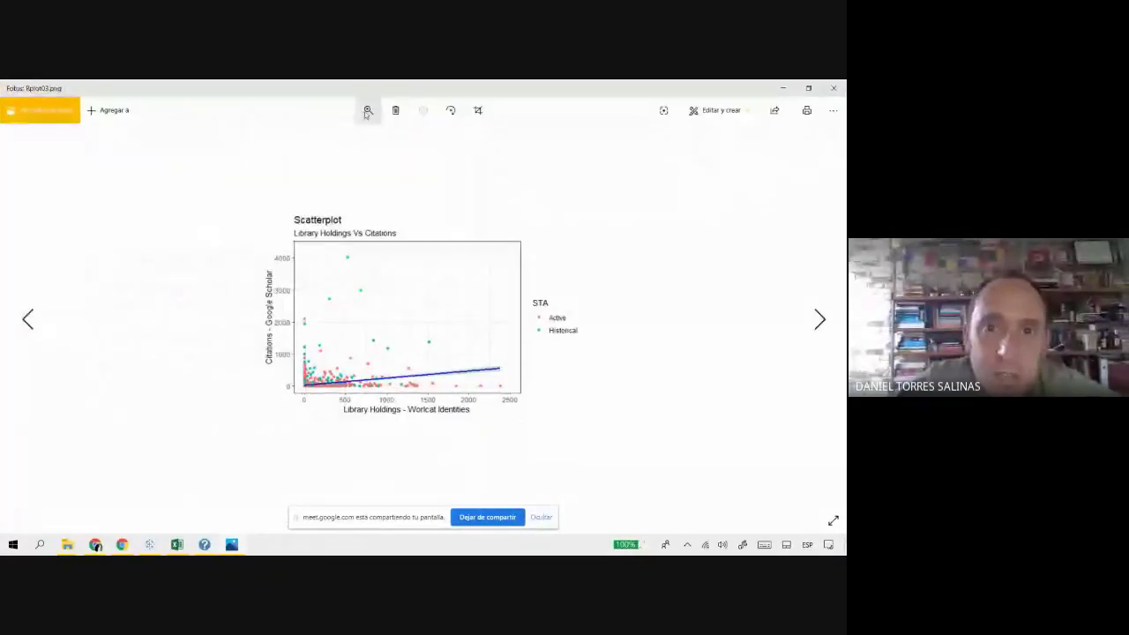
{"action": "left_click", "coordinate": [367, 113]}
{"action": "left_click_drag", "start_coordinate": [318, 138], "coordinate": [344, 141]}
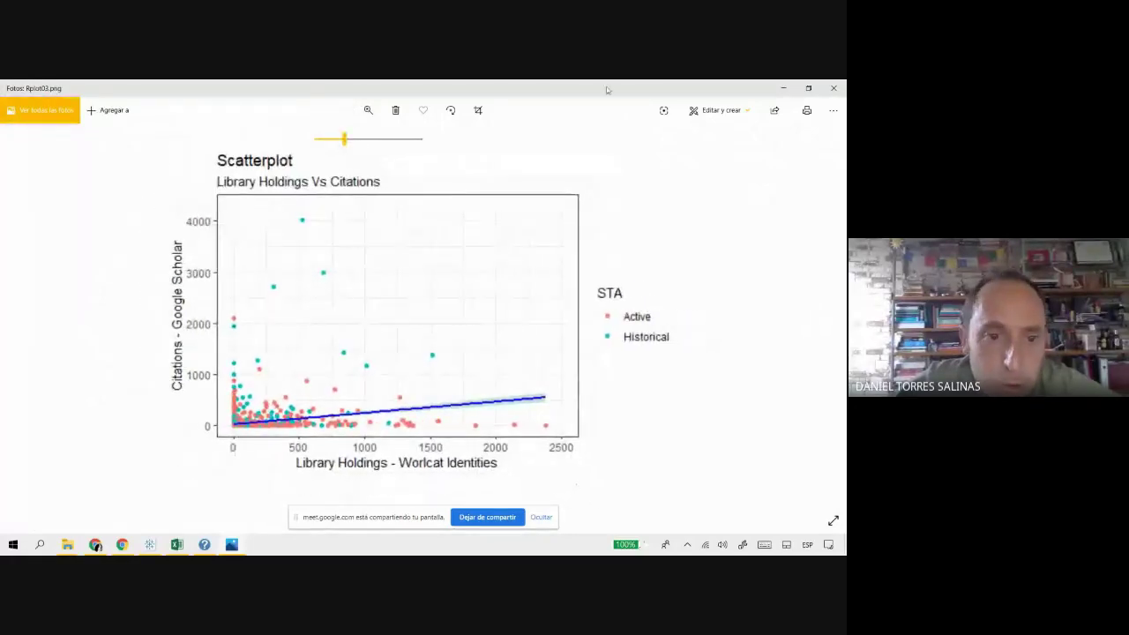
{"action": "left_click", "coordinate": [834, 88]}
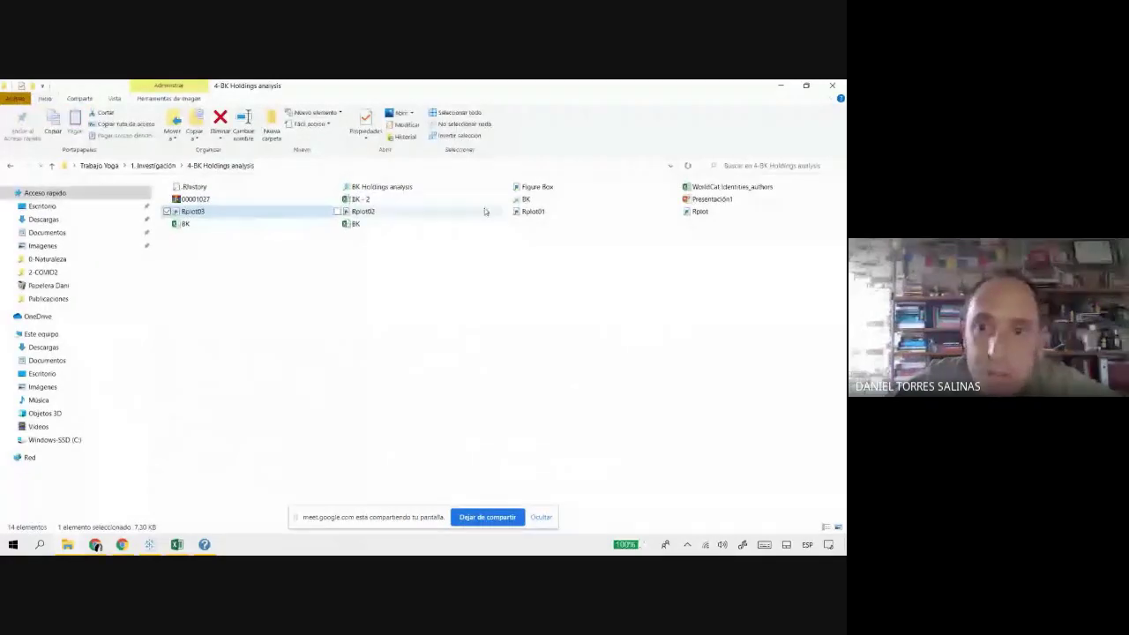
Step: Examine the Rplot02 scatterplot with holdings-sized points at an enlarged view, and close it
{"action": "double_click", "coordinate": [366, 212]}
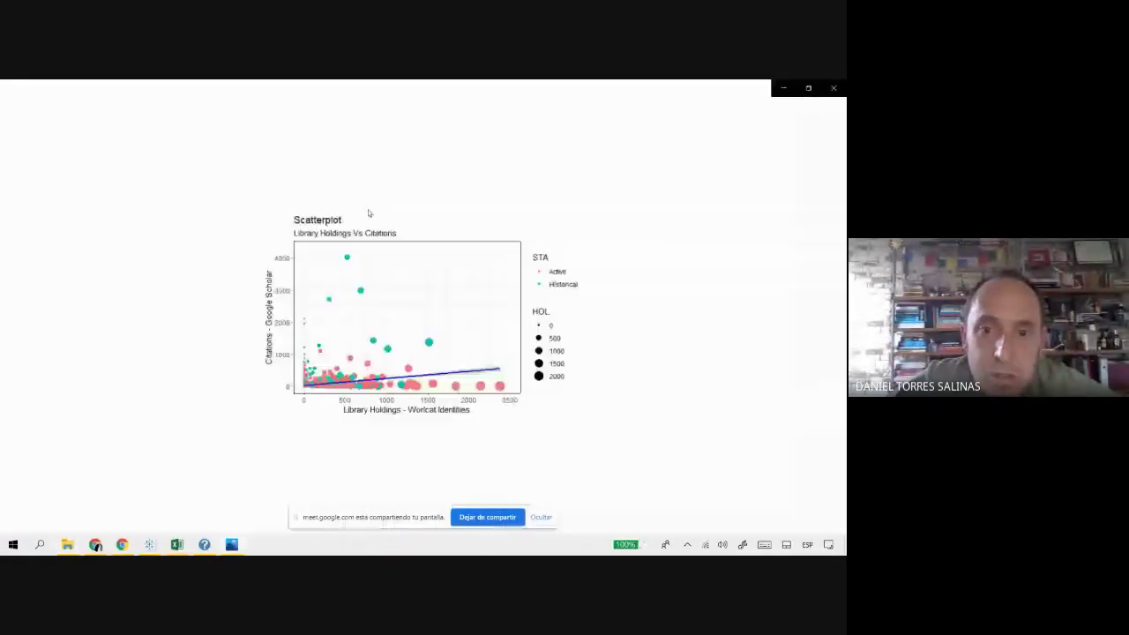
{"action": "left_click", "coordinate": [367, 111]}
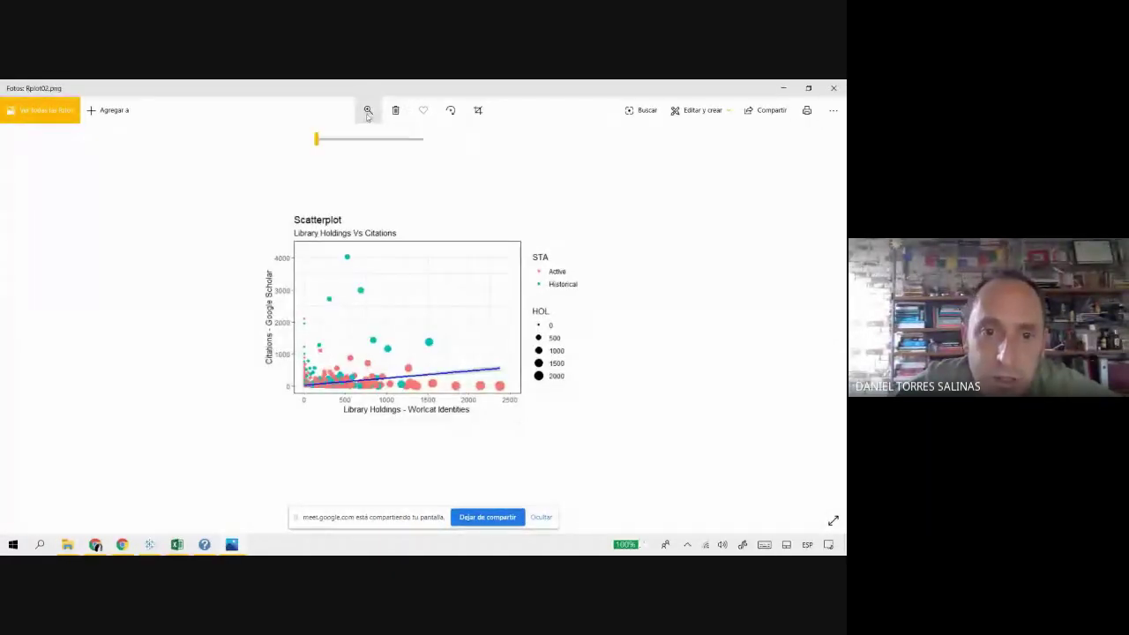
{"action": "left_click_drag", "start_coordinate": [317, 138], "coordinate": [348, 138]}
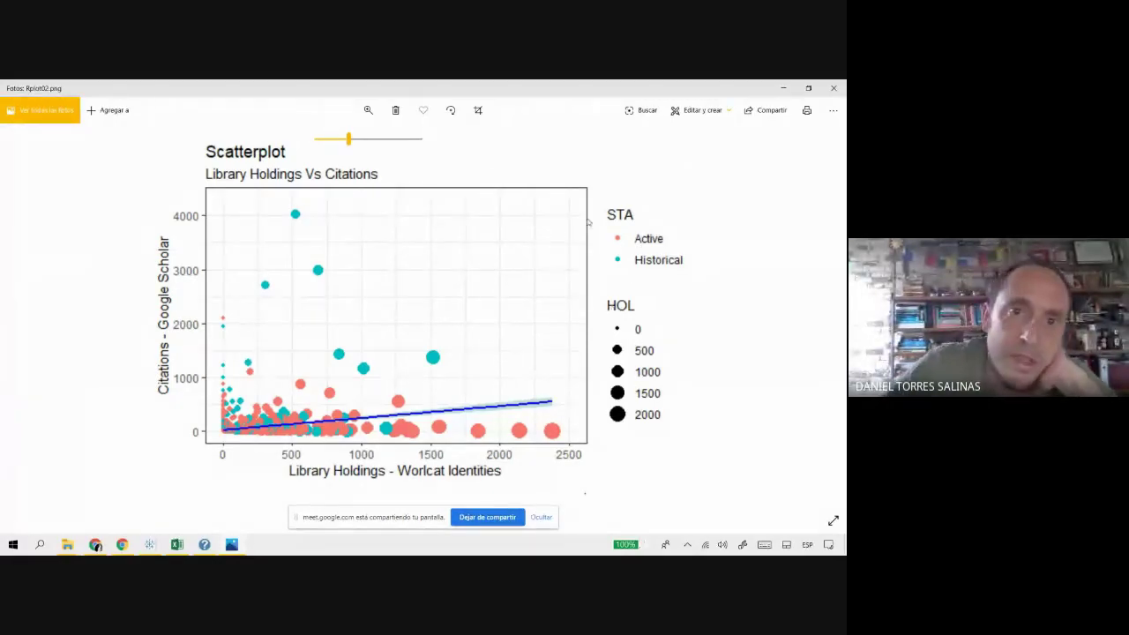
{"action": "mouse_move", "coordinate": [349, 138]}
{"action": "left_mouse_down"}
{"action": "mouse_move", "coordinate": [369, 146]}
{"action": "mouse_move", "coordinate": [356, 145]}
{"action": "left_mouse_up"}
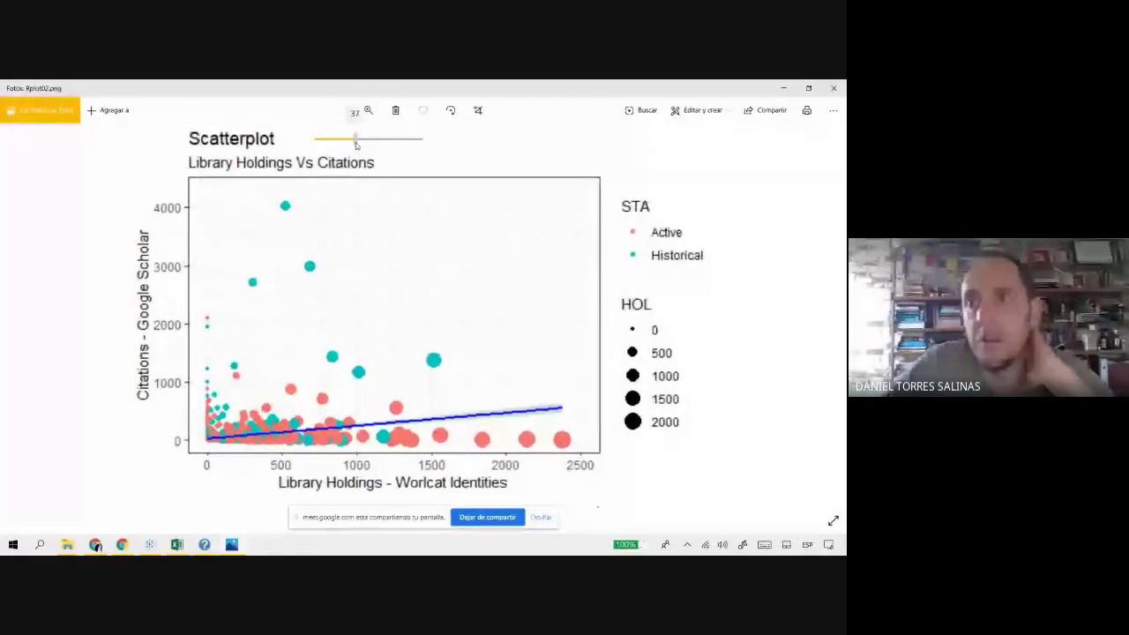
{"action": "left_click", "coordinate": [832, 86]}
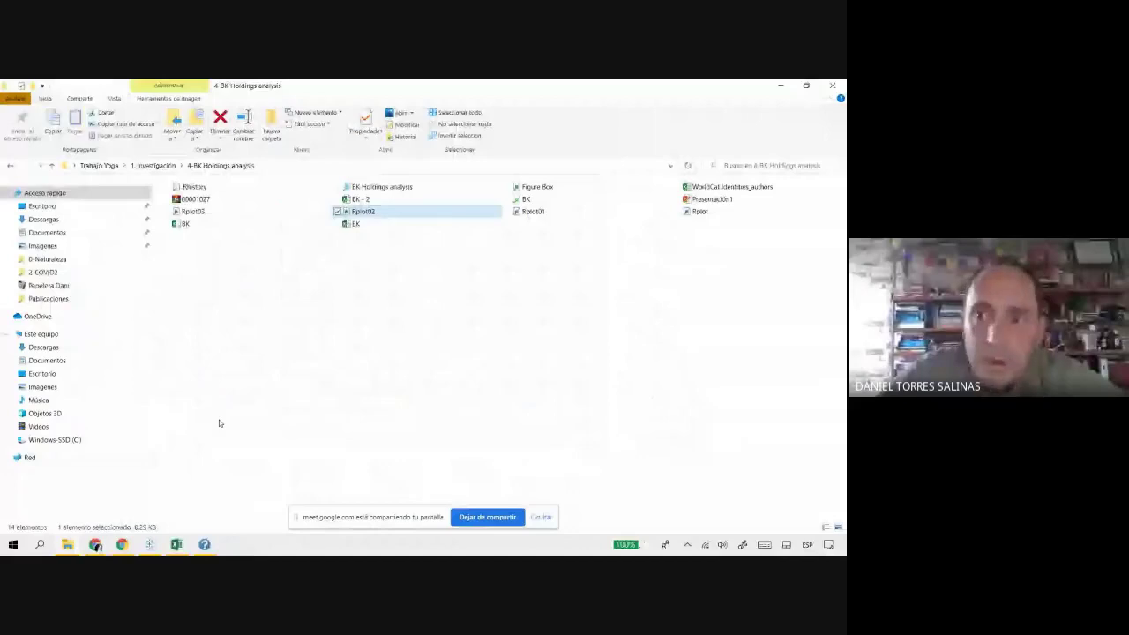
Step: Switch to Tableau and close the Libro1 workbook without saving, and close the 4-BK Holdings analysis folder
{"action": "key", "text": "alt+Tab"}
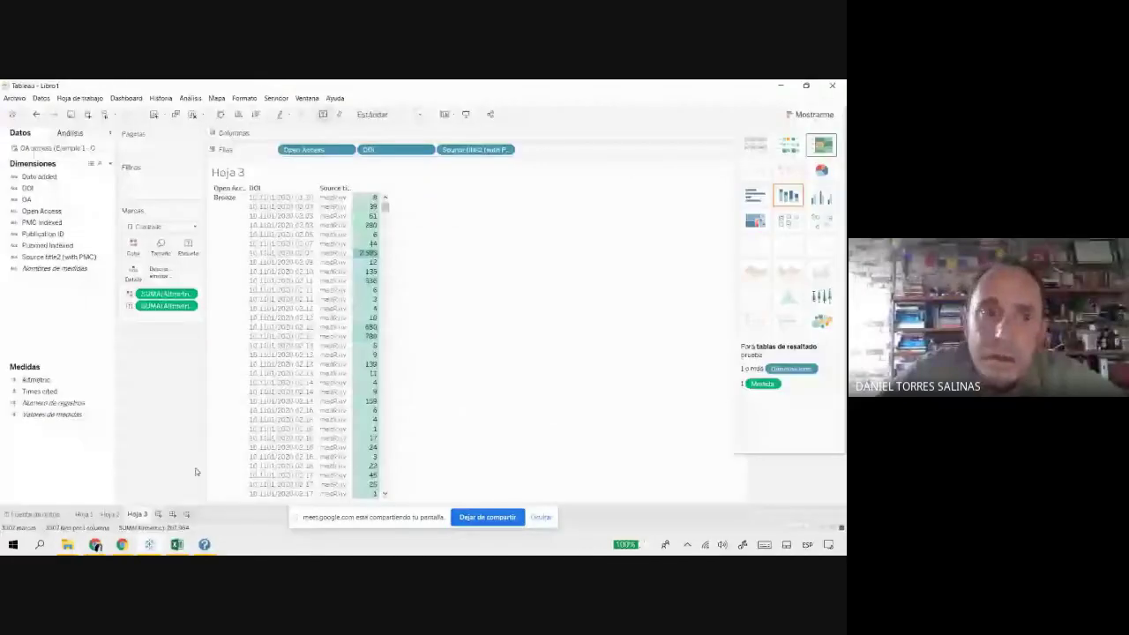
{"action": "left_click", "coordinate": [832, 86]}
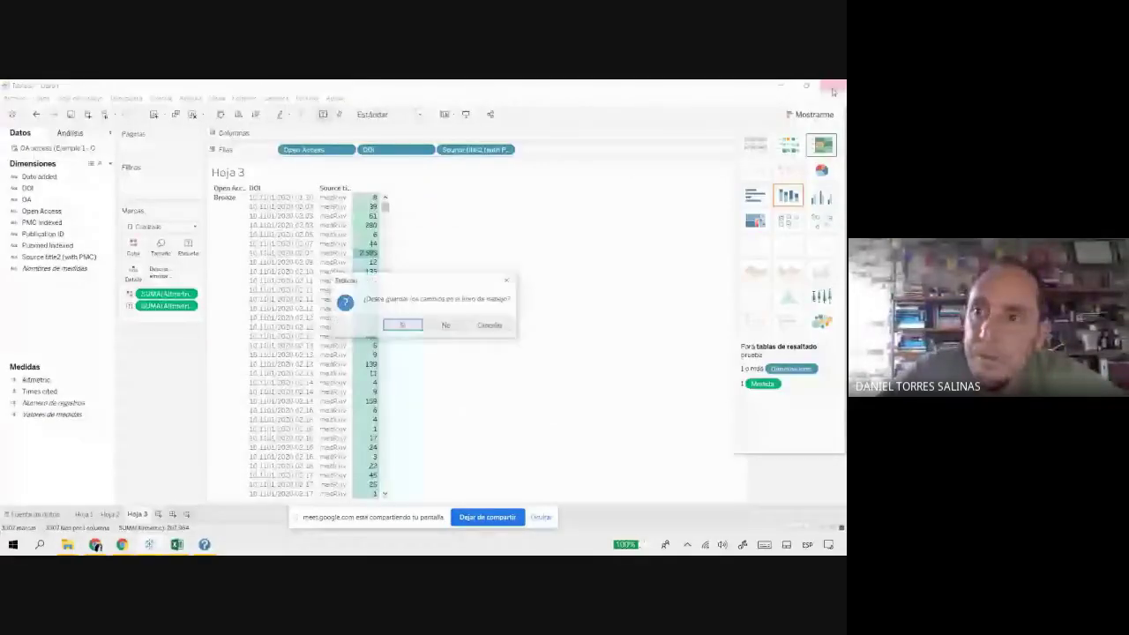
{"action": "left_click", "coordinate": [447, 326]}
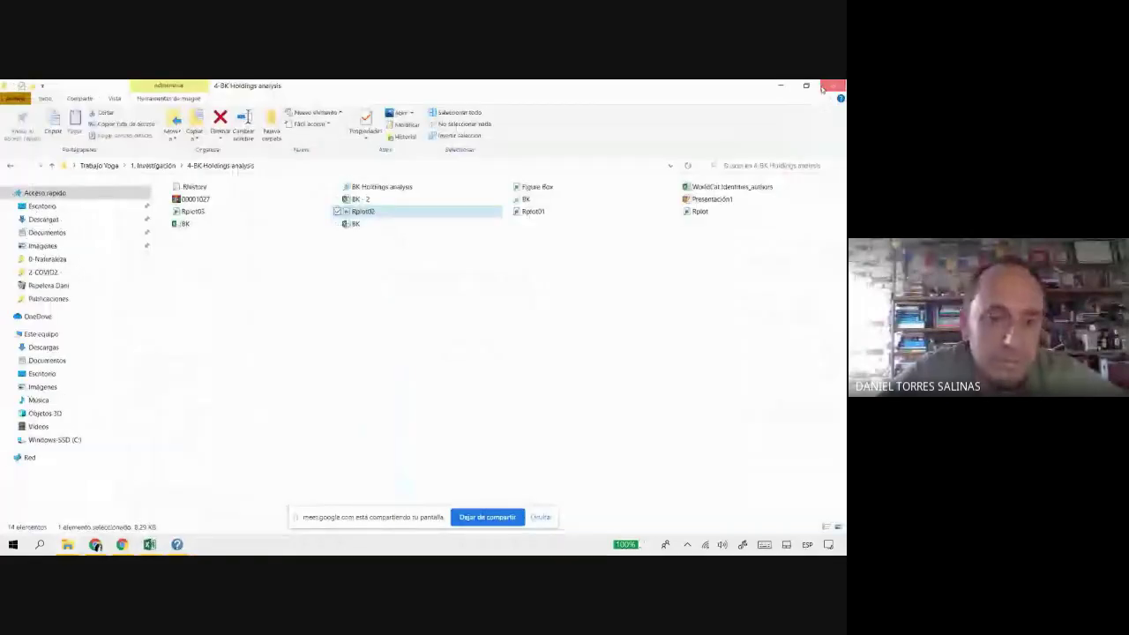
{"action": "left_click", "coordinate": [829, 87]}
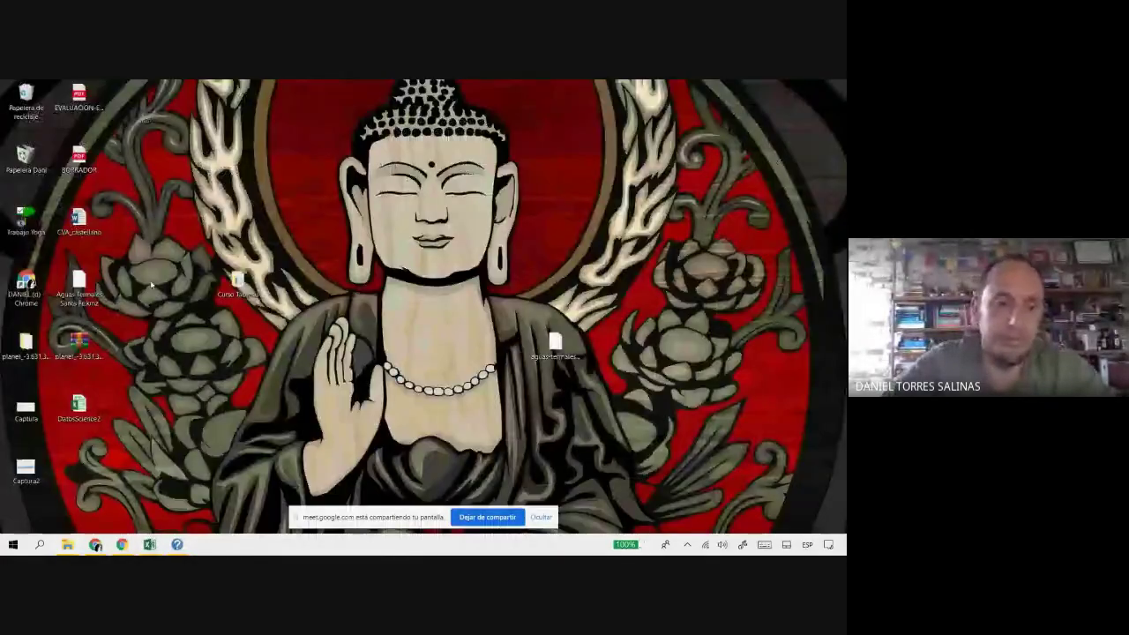
Step: Find and launch Tableau 2020.1, and dismiss the file recovery offer for Holdings
{"action": "left_click", "coordinate": [40, 544]}
{"action": "type", "text": "ta"}
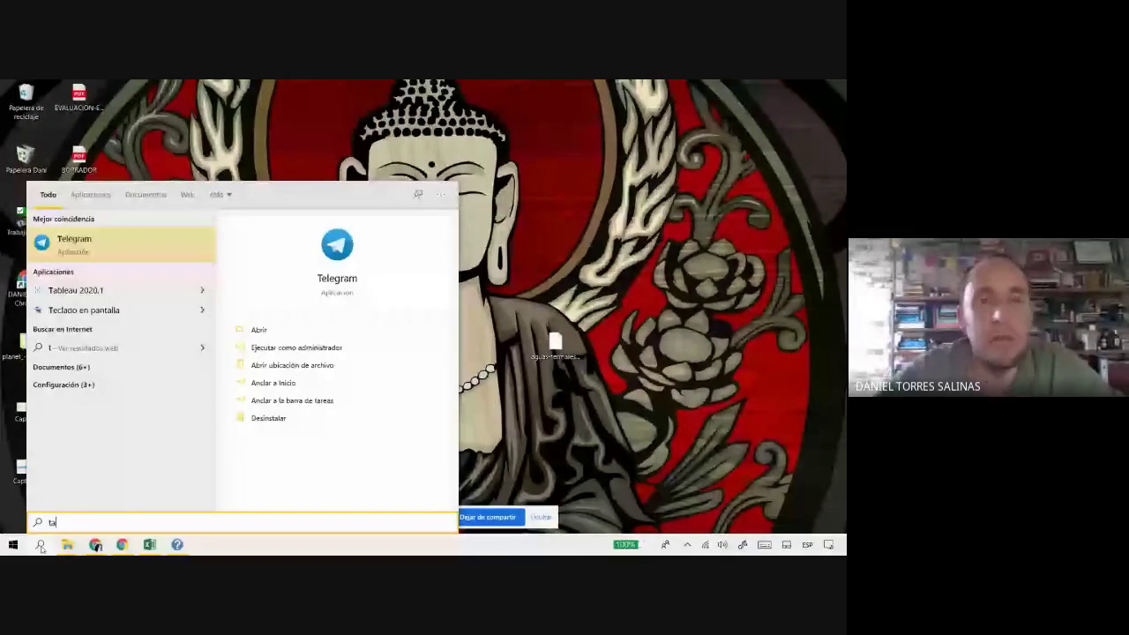
{"action": "type", "text": "bleau"}
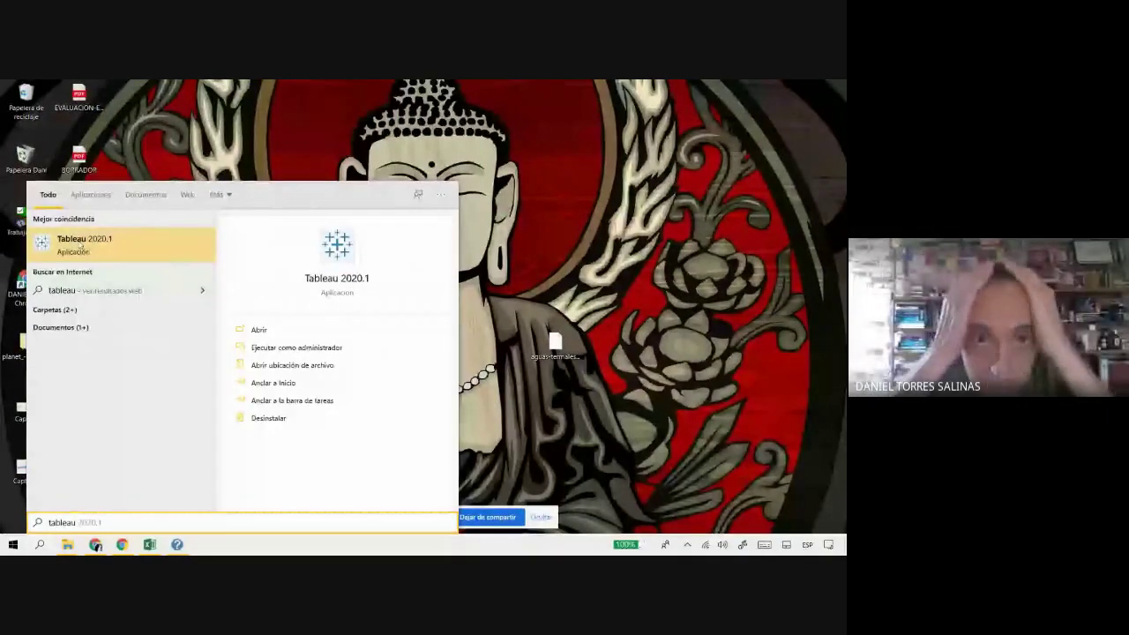
{"action": "left_click", "coordinate": [82, 247]}
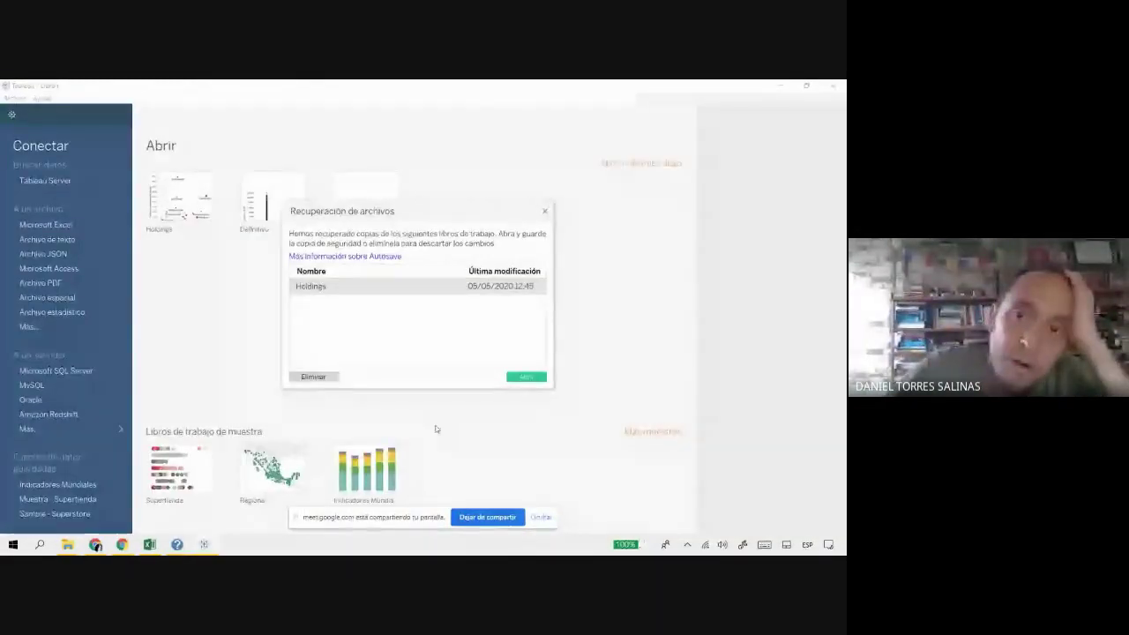
{"action": "left_click", "coordinate": [546, 213]}
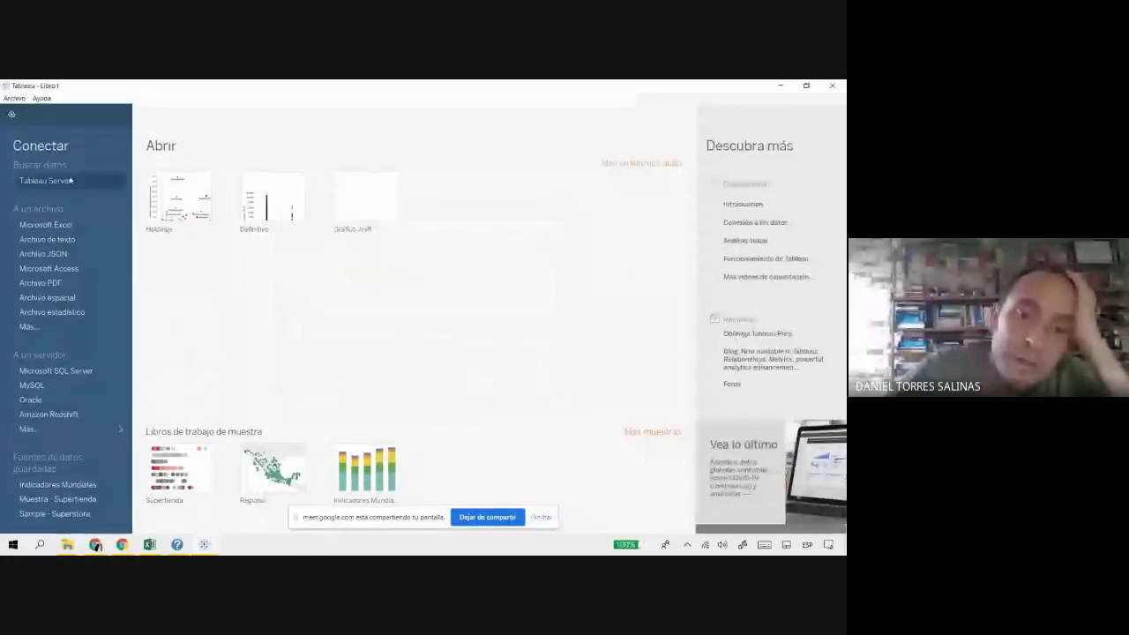
Step: Connect to the Excel workbook "Ejemplo 2 - Worldcat identitites" and examine its Authorities data with the preview enlarged and the Author column widened
{"action": "left_click", "coordinate": [58, 224]}
{"action": "double_click", "coordinate": [154, 184]}
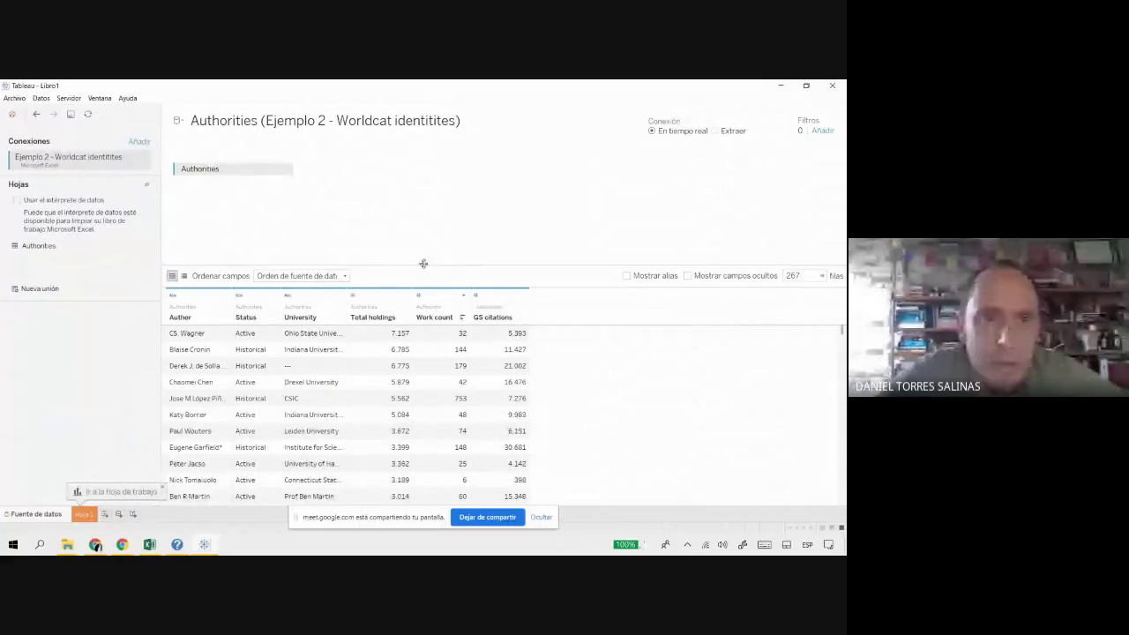
{"action": "left_click_drag", "start_coordinate": [423, 262], "coordinate": [424, 183]}
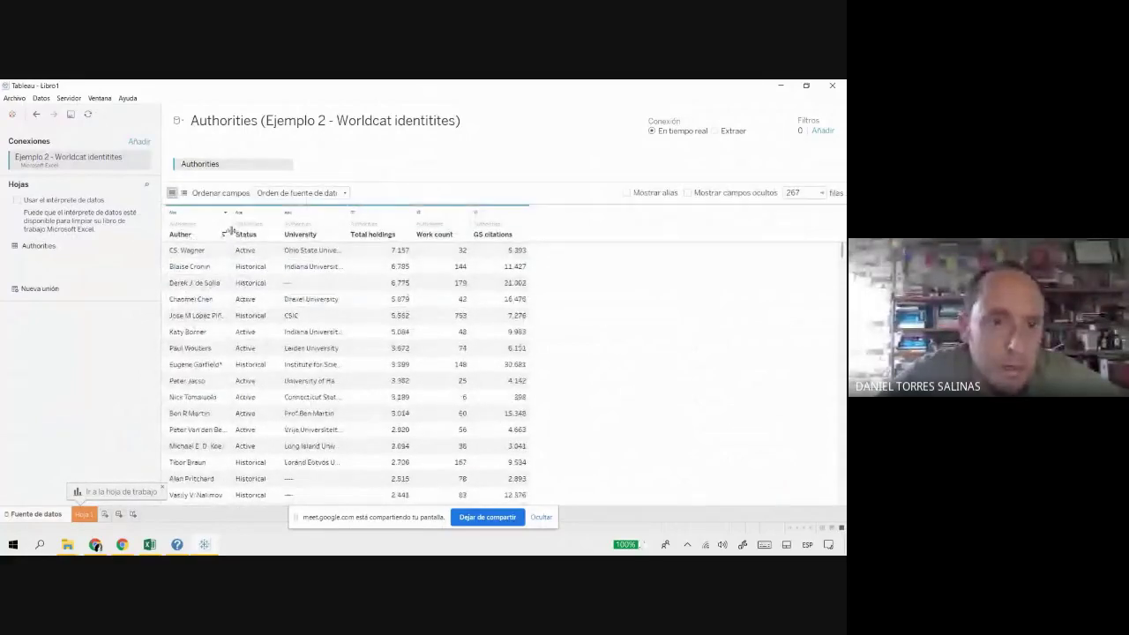
{"action": "left_click_drag", "start_coordinate": [233, 217], "coordinate": [296, 220]}
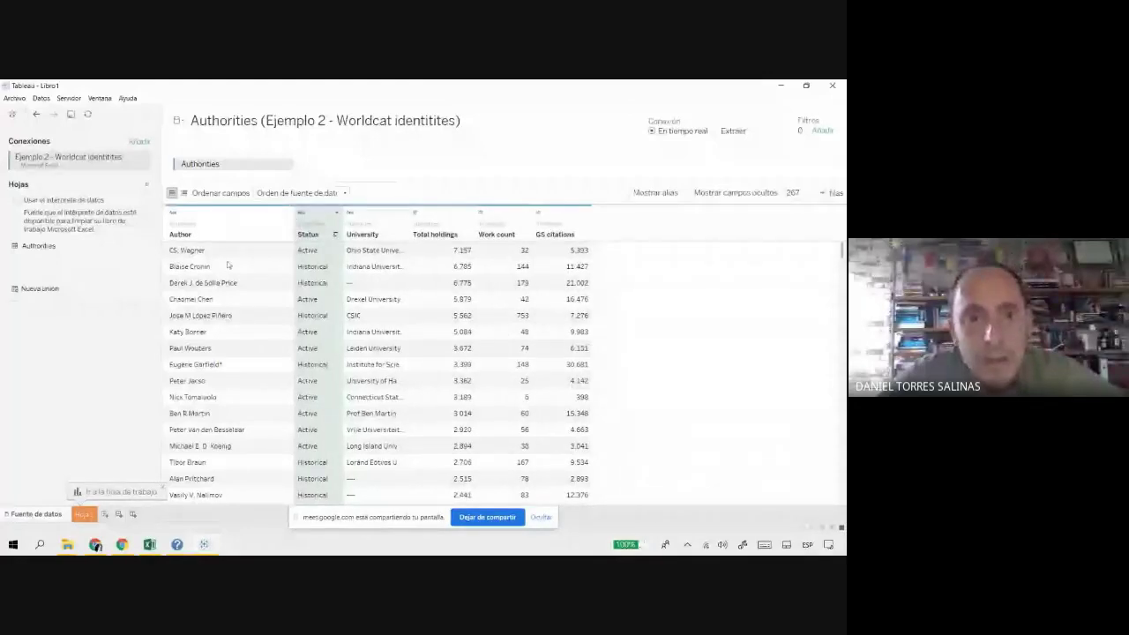
{"action": "scroll", "coordinate": [227, 265], "scroll_direction": "down", "scroll_amount": 5}
{"action": "scroll", "coordinate": [228, 266], "scroll_direction": "up", "scroll_amount": 5}
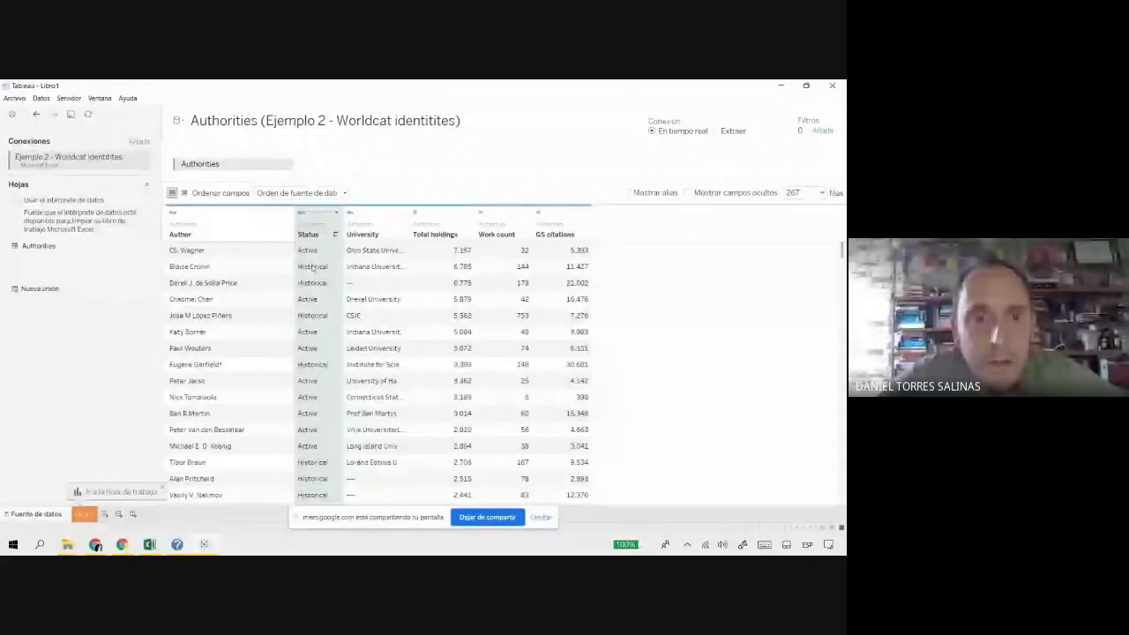
{"action": "scroll", "coordinate": [262, 284], "scroll_direction": "down", "scroll_amount": 15}
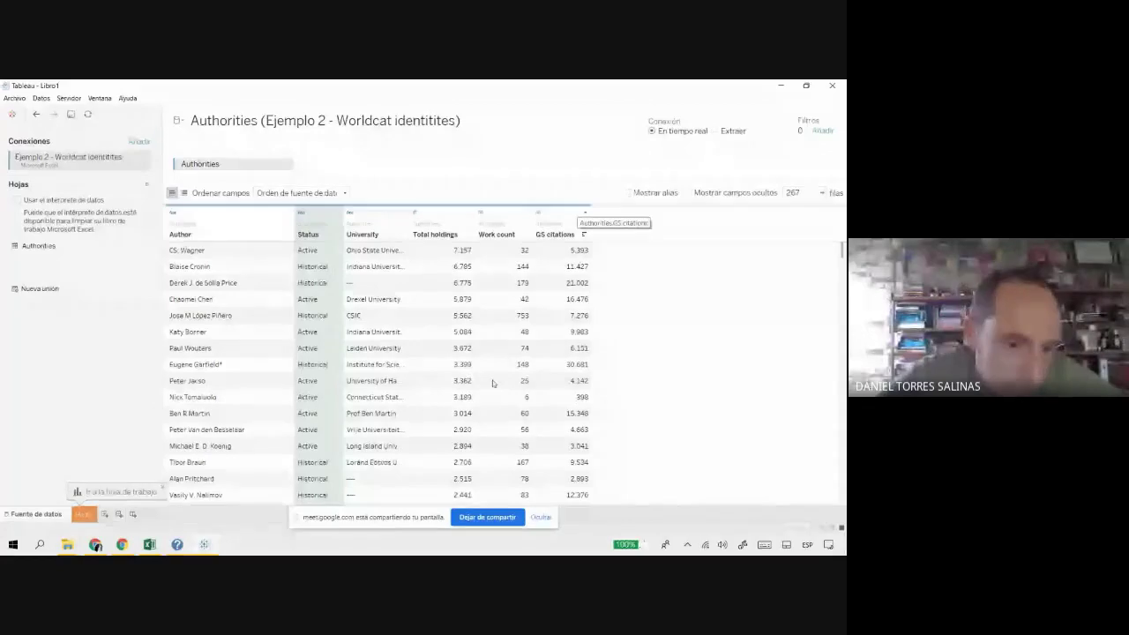
Step: Add a blank dashboard and open the empty worksheet Hoja 1
{"action": "left_click", "coordinate": [118, 515]}
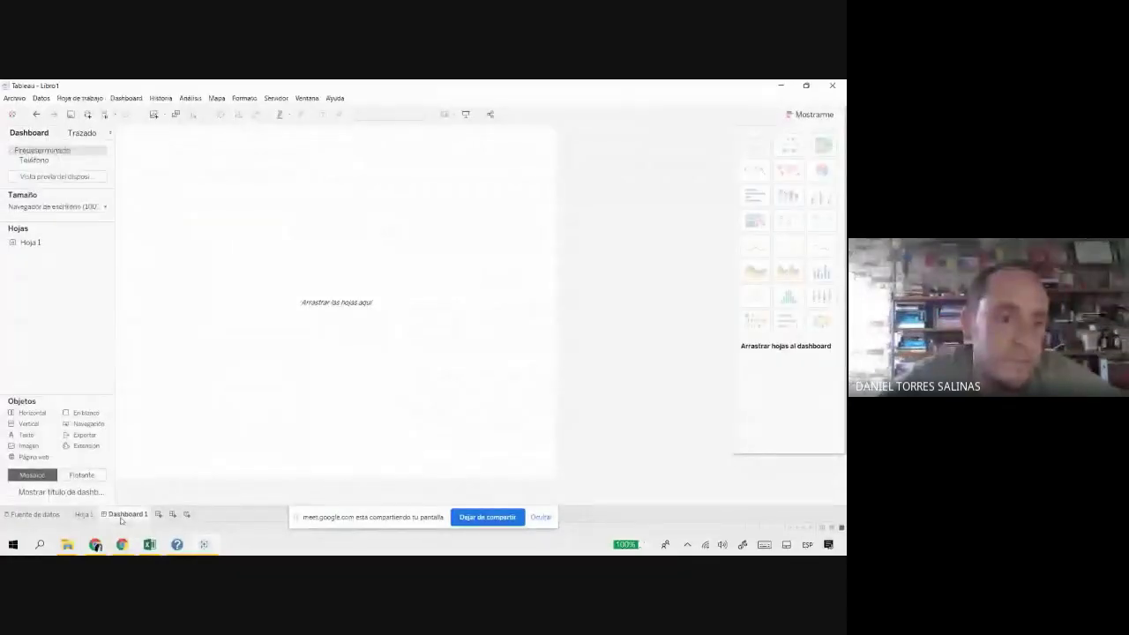
{"action": "left_click", "coordinate": [88, 515]}
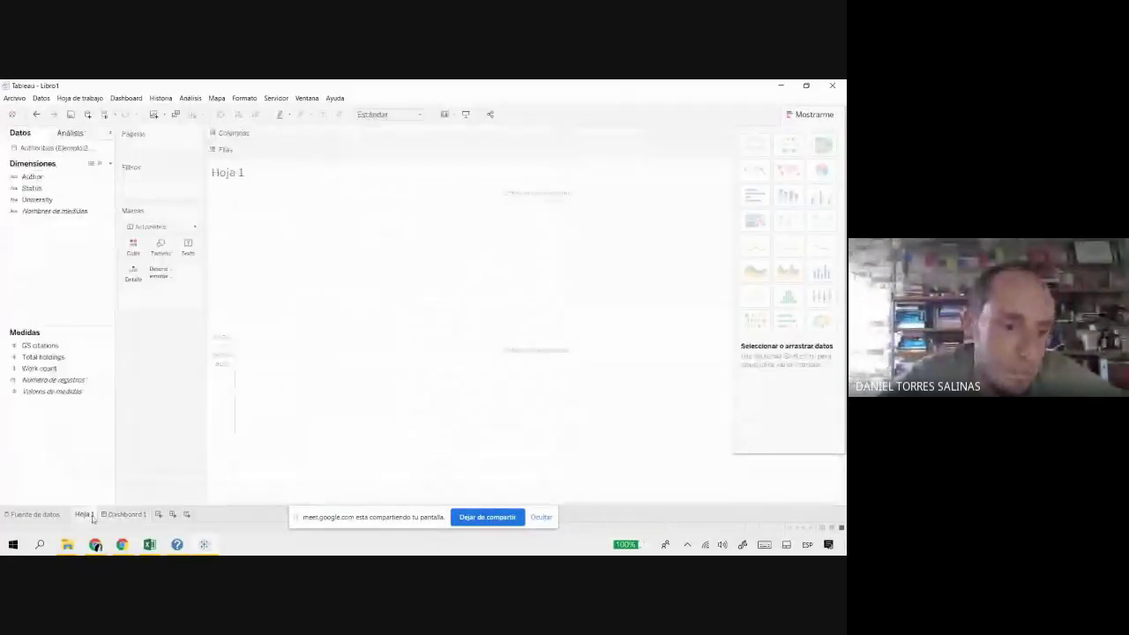
Step: Add a second worksheet to the workbook, and look in the Curso Tableau folder for the reference charts and close it
{"action": "left_click", "coordinate": [159, 514]}
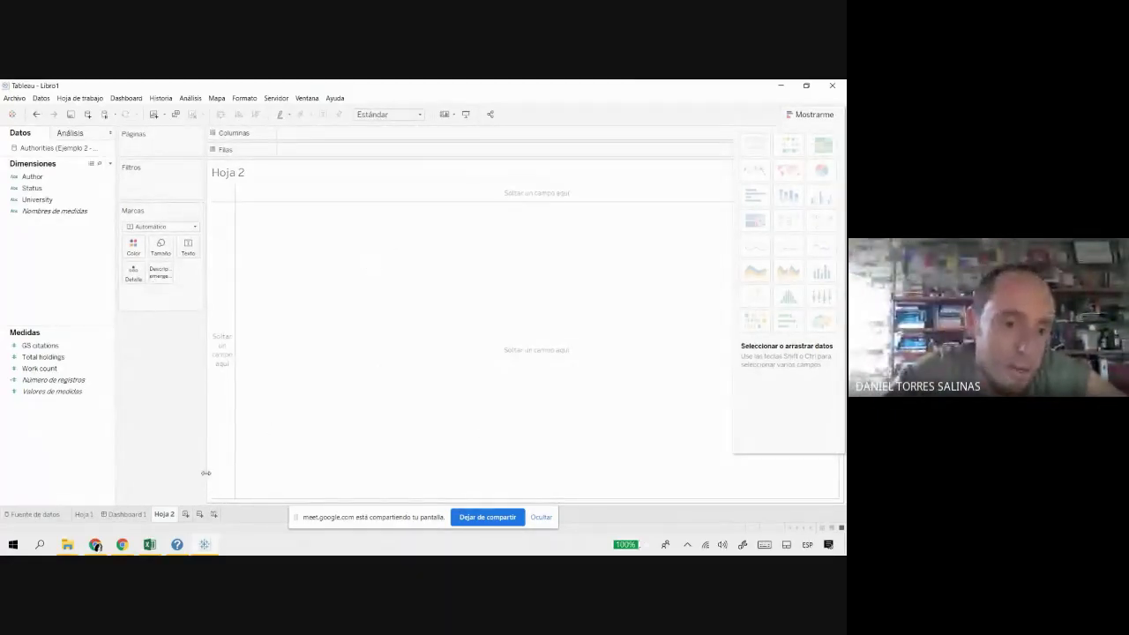
{"action": "mouse_move", "coordinate": [76, 551]}
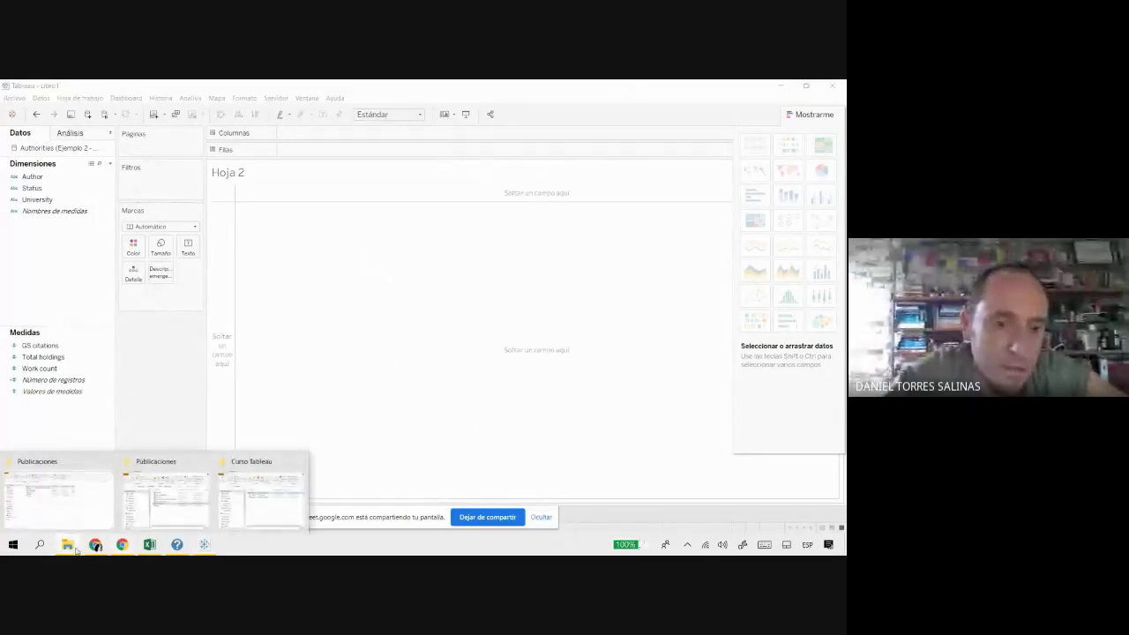
{"action": "left_click", "coordinate": [273, 480]}
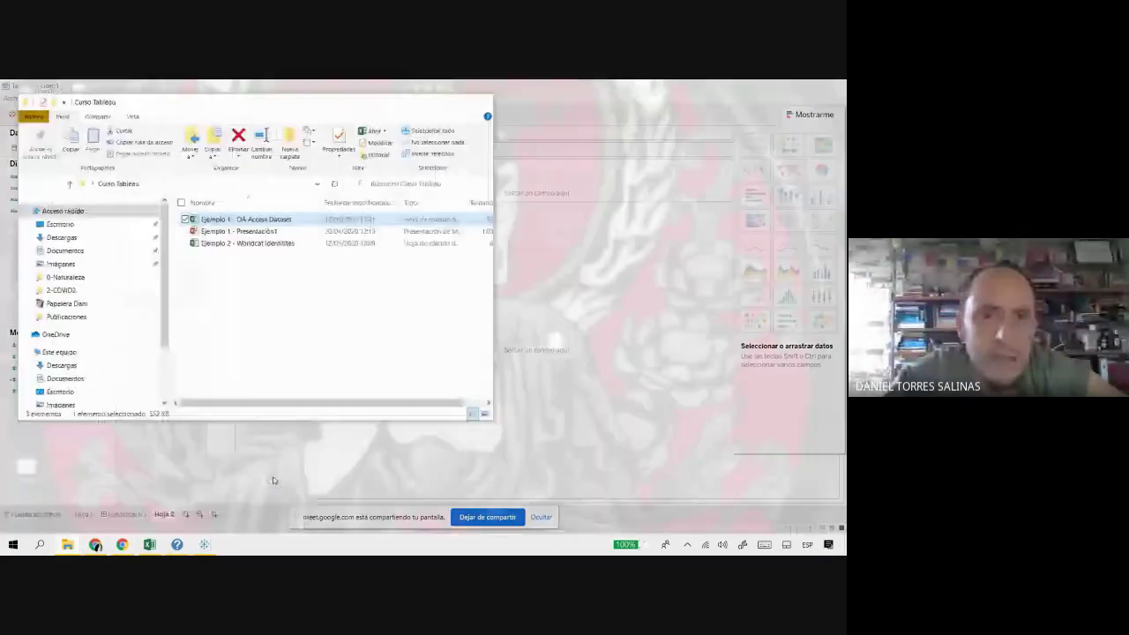
{"action": "left_click", "coordinate": [428, 101]}
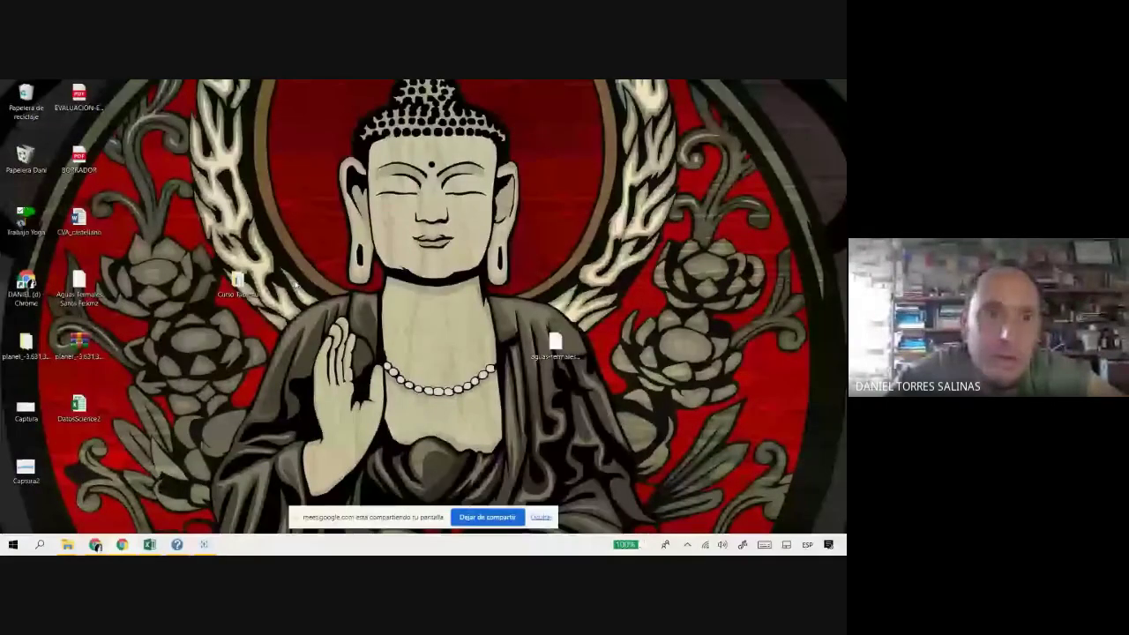
{"action": "double_click", "coordinate": [236, 283]}
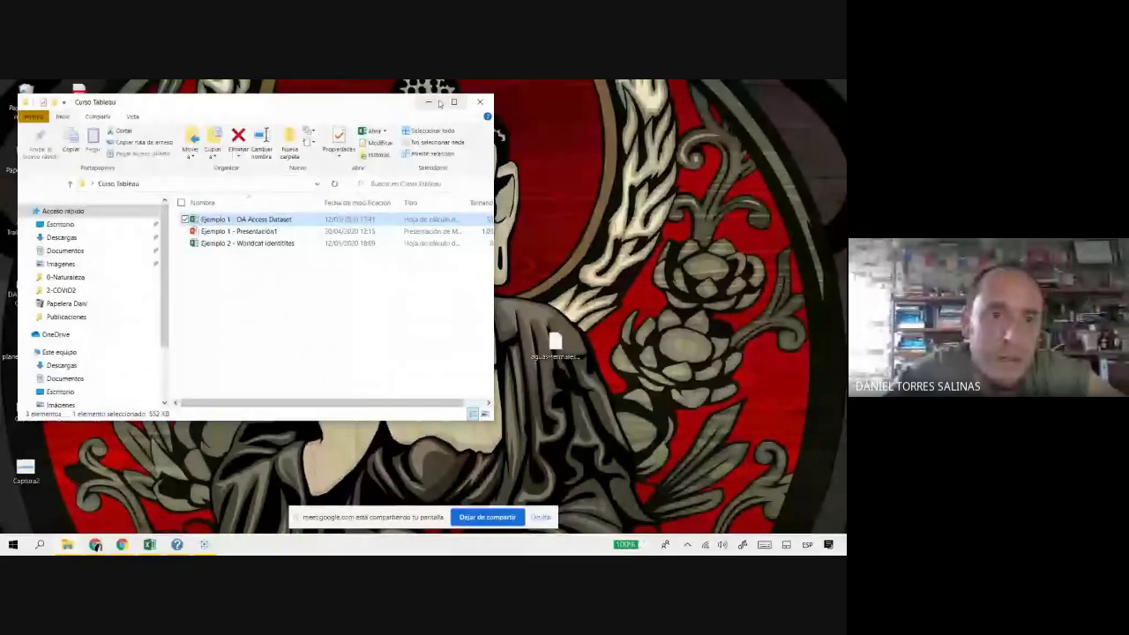
{"action": "left_click", "coordinate": [485, 91]}
Step: View the Rplot03 scatterplot image in the 4-BK Holdings analysis folder, under 1. Investigación in Trabajo Yoga, and close the image
{"action": "double_click", "coordinate": [26, 220]}
{"action": "double_click", "coordinate": [227, 215]}
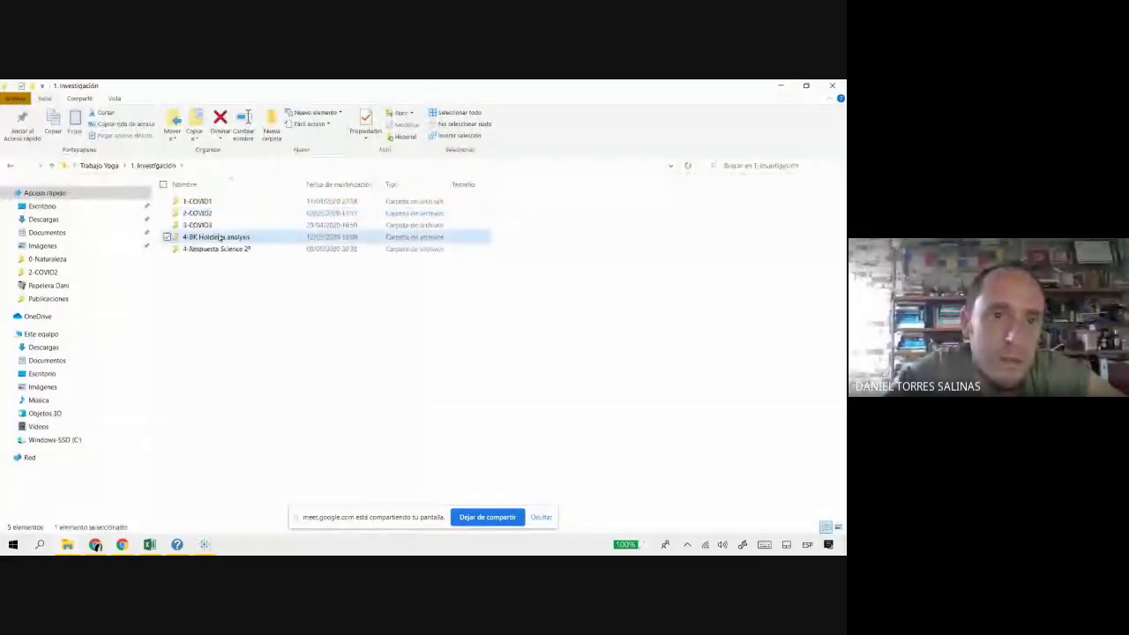
{"action": "double_click", "coordinate": [219, 236]}
{"action": "double_click", "coordinate": [202, 213]}
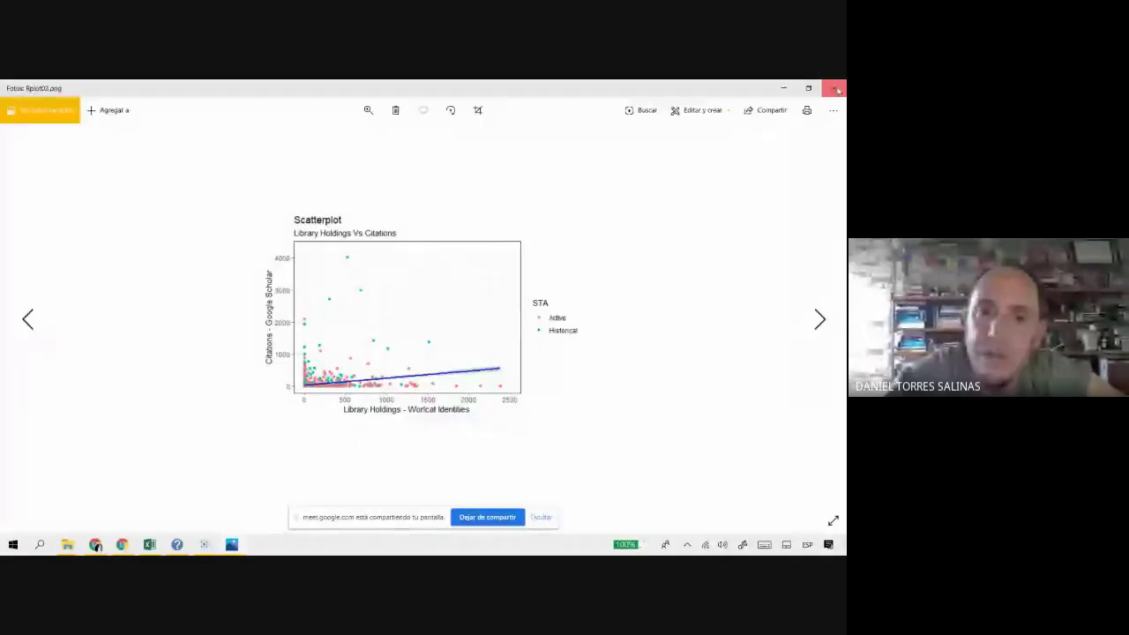
{"action": "left_click", "coordinate": [836, 89]}
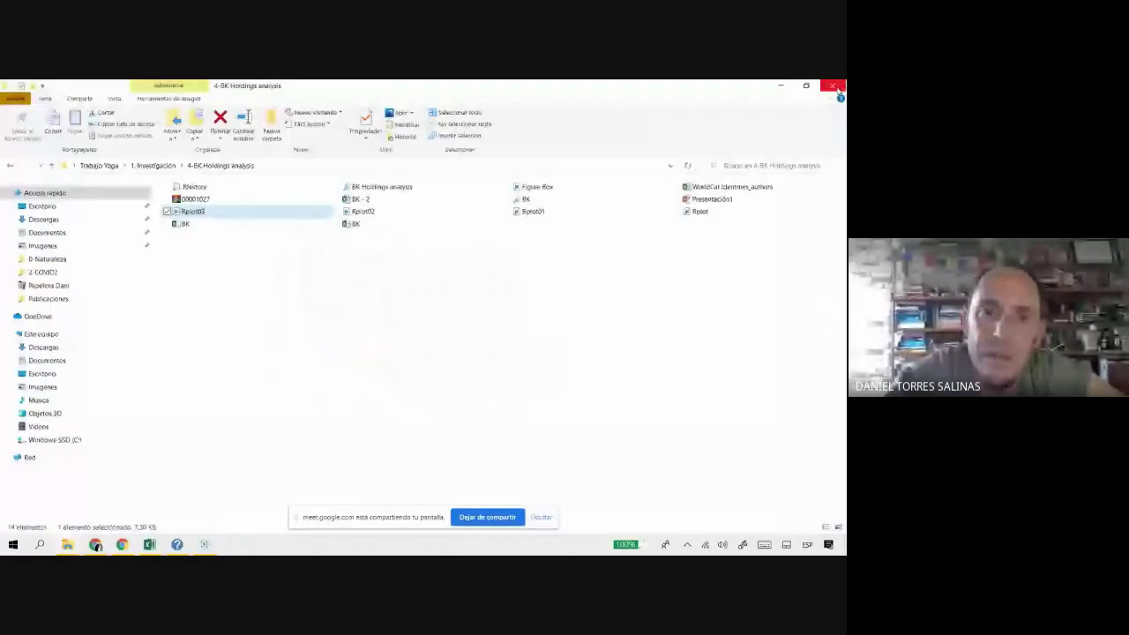
Step: Examine the Rplot02 scatterplot of library holdings versus citations at a larger size, and close the image
{"action": "left_click", "coordinate": [377, 215]}
{"action": "double_click", "coordinate": [376, 214]}
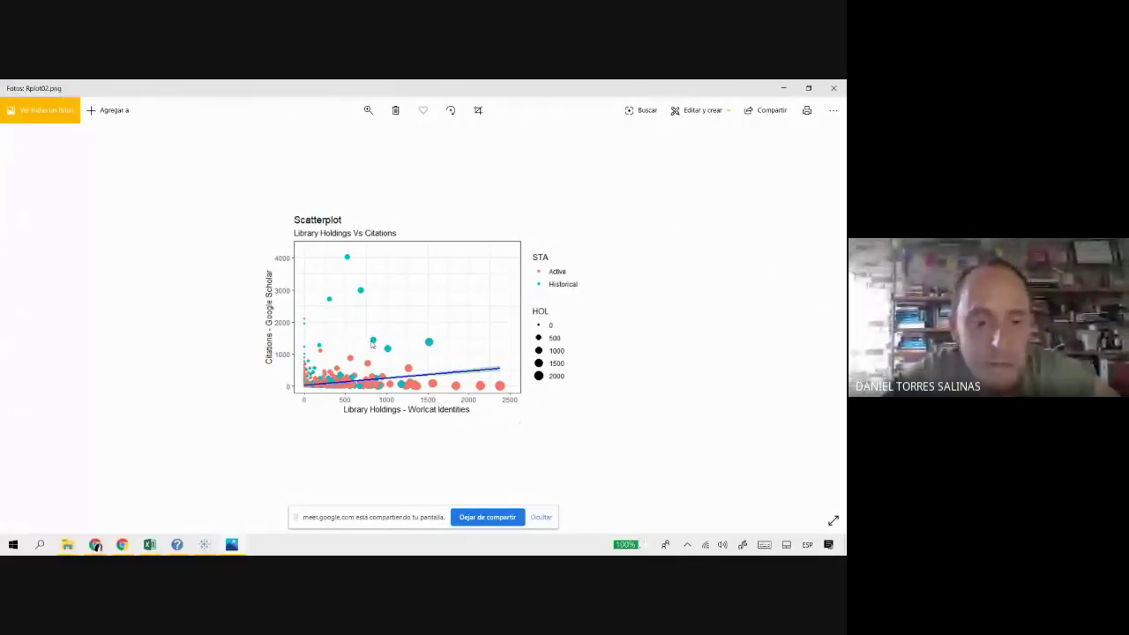
{"action": "scroll", "coordinate": [372, 345], "scroll_direction": "up", "scroll_amount": 2}
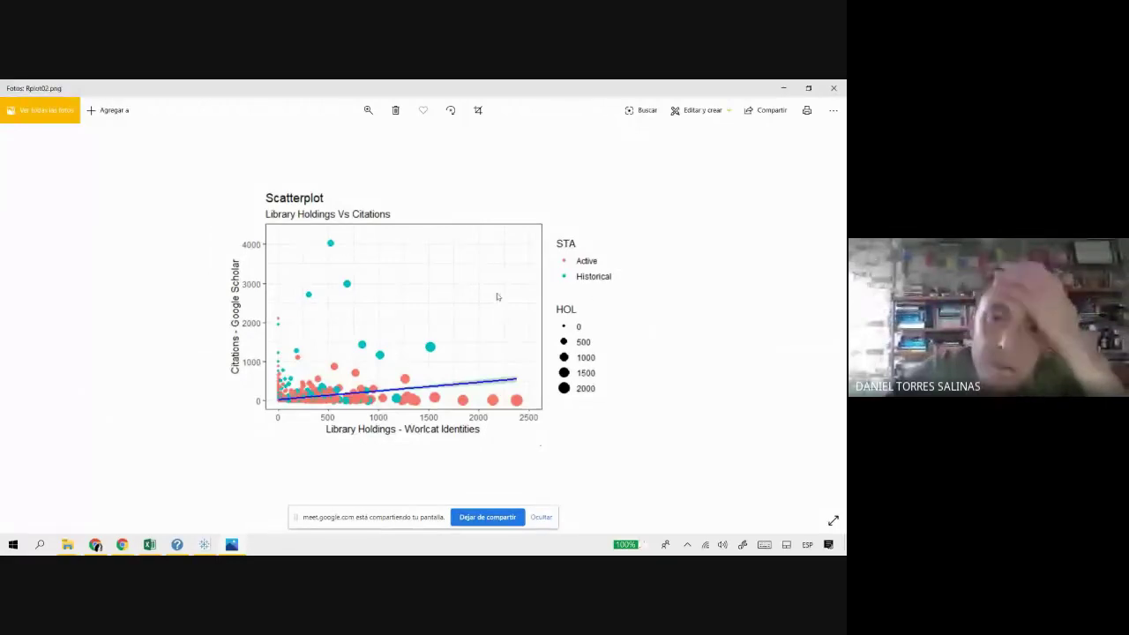
{"action": "left_click", "coordinate": [833, 88]}
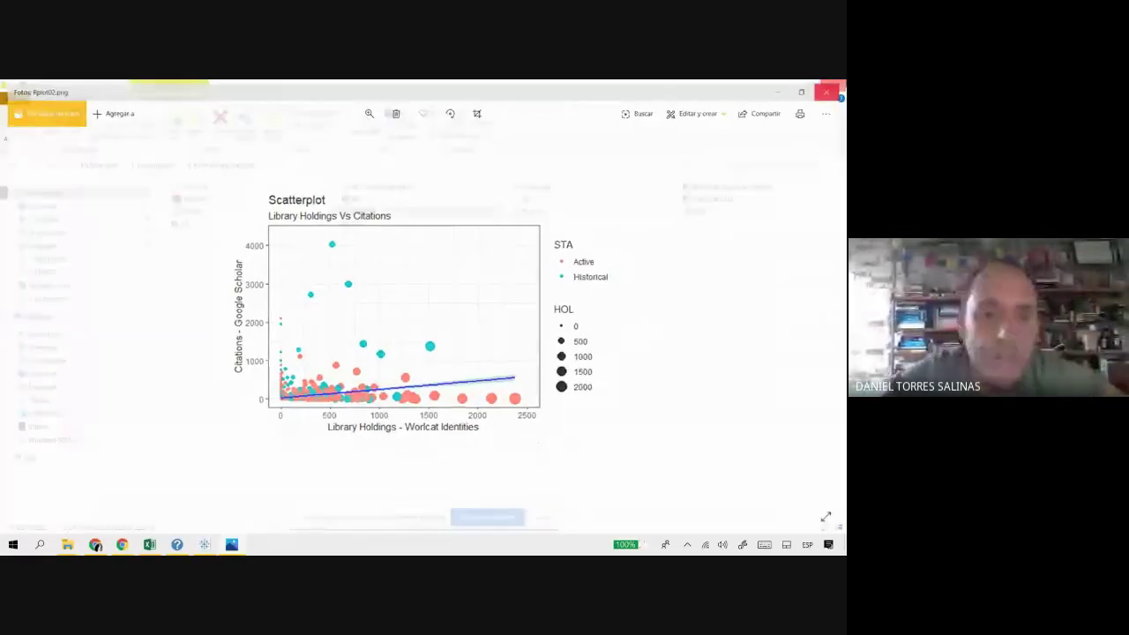
Step: Switch to Tableau and build a scatter plot in Hoja 2 with Total holdings as columns and GS citations as rows
{"action": "left_click", "coordinate": [205, 547]}
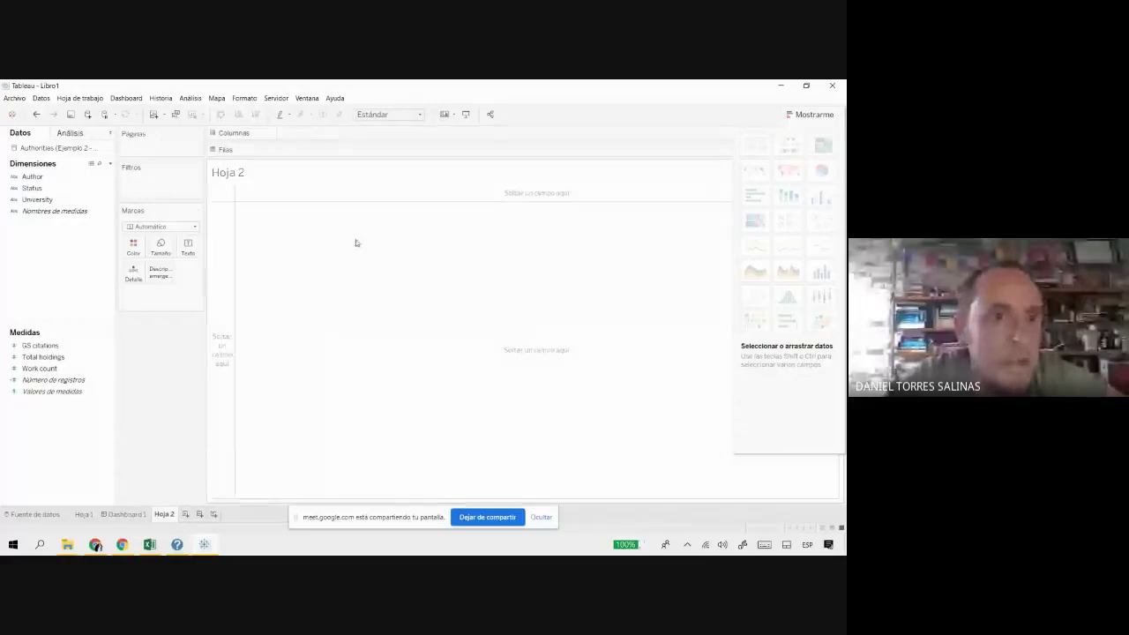
{"action": "left_click_drag", "start_coordinate": [45, 357], "coordinate": [340, 156]}
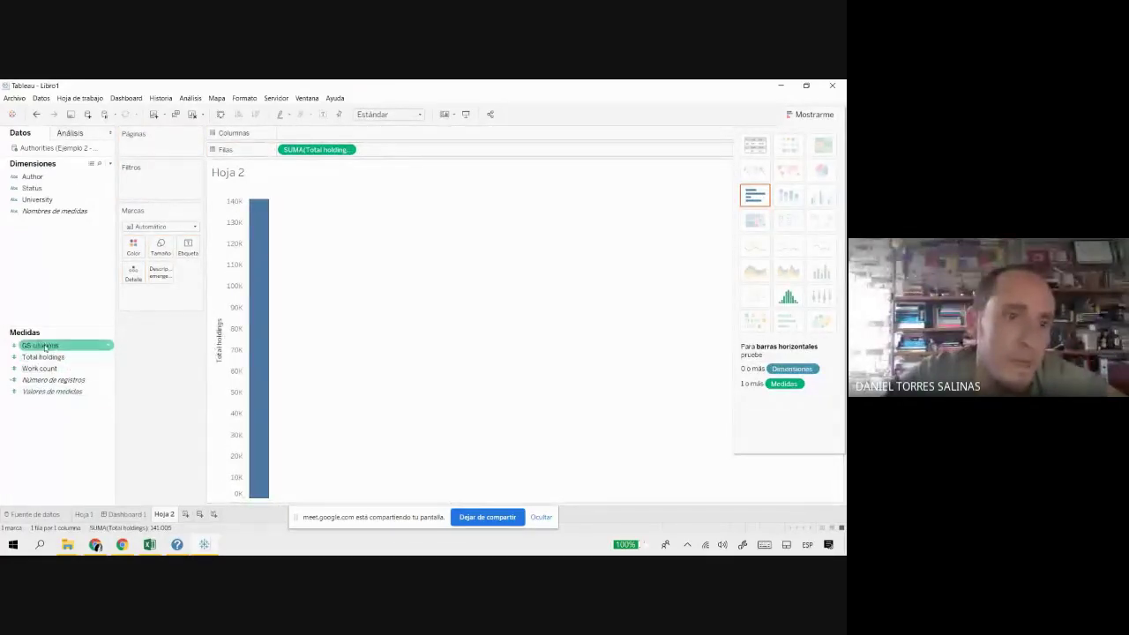
{"action": "mouse_move", "coordinate": [53, 345]}
{"action": "left_mouse_down"}
{"action": "mouse_move", "coordinate": [86, 351]}
{"action": "mouse_move", "coordinate": [287, 188]}
{"action": "mouse_move", "coordinate": [315, 133]}
{"action": "left_mouse_up"}
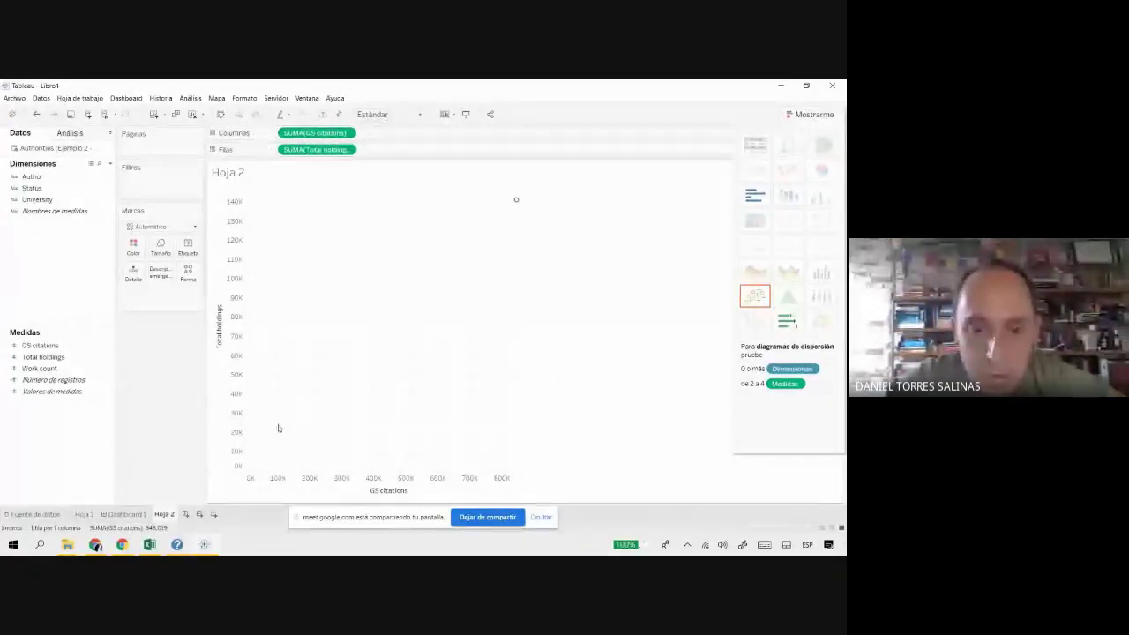
{"action": "left_click_drag", "start_coordinate": [342, 150], "coordinate": [323, 134]}
{"action": "left_click_drag", "start_coordinate": [343, 150], "coordinate": [344, 150]}
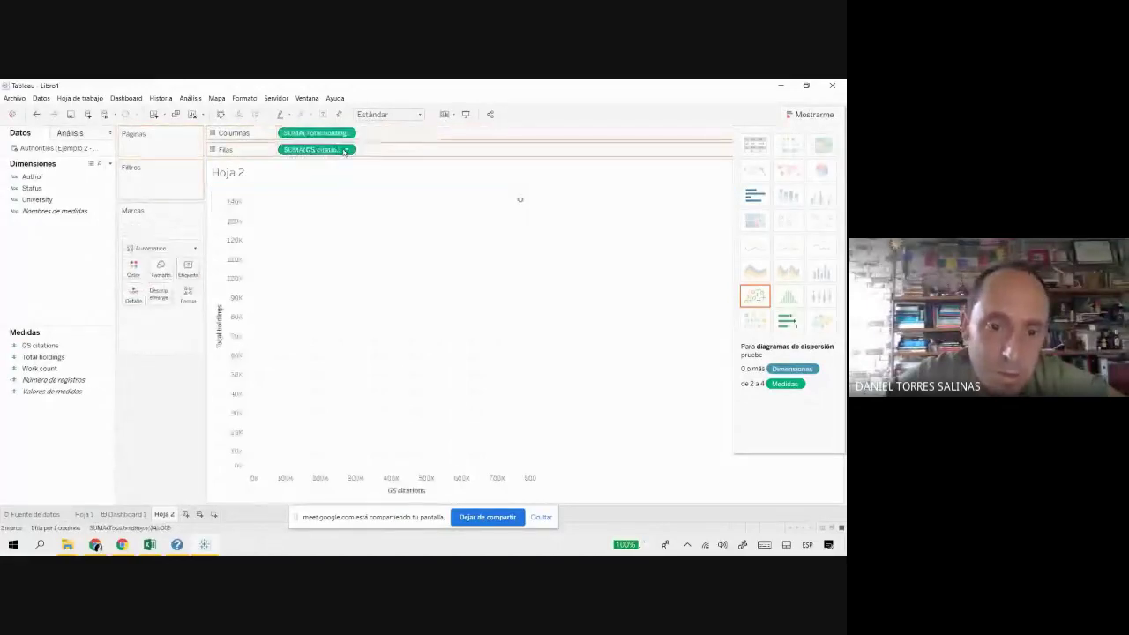
{"action": "left_click", "coordinate": [527, 486]}
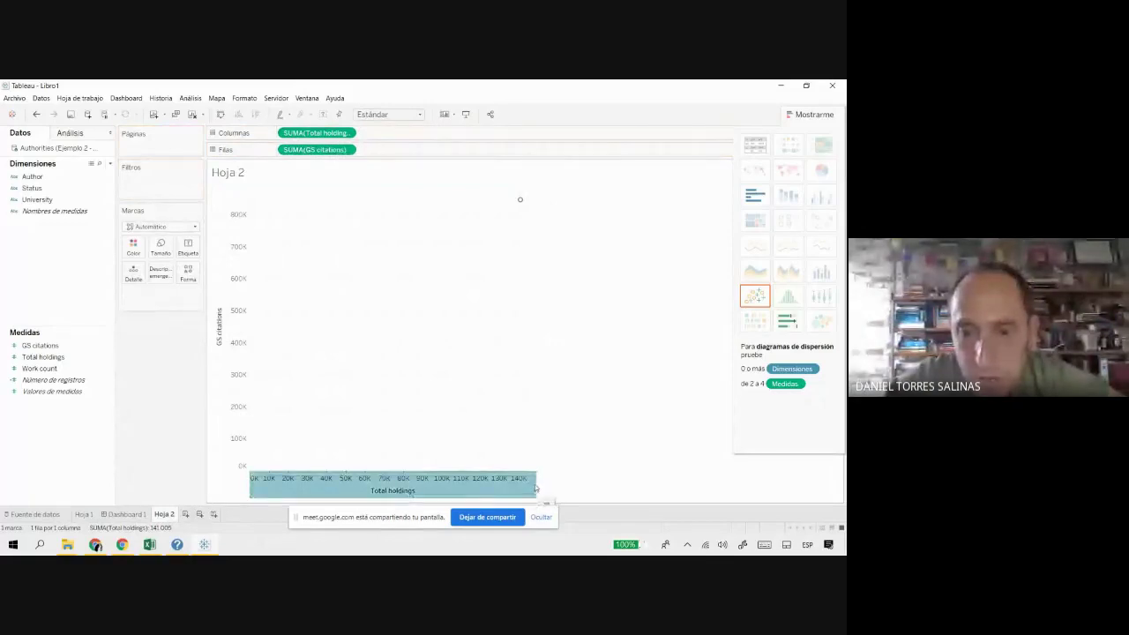